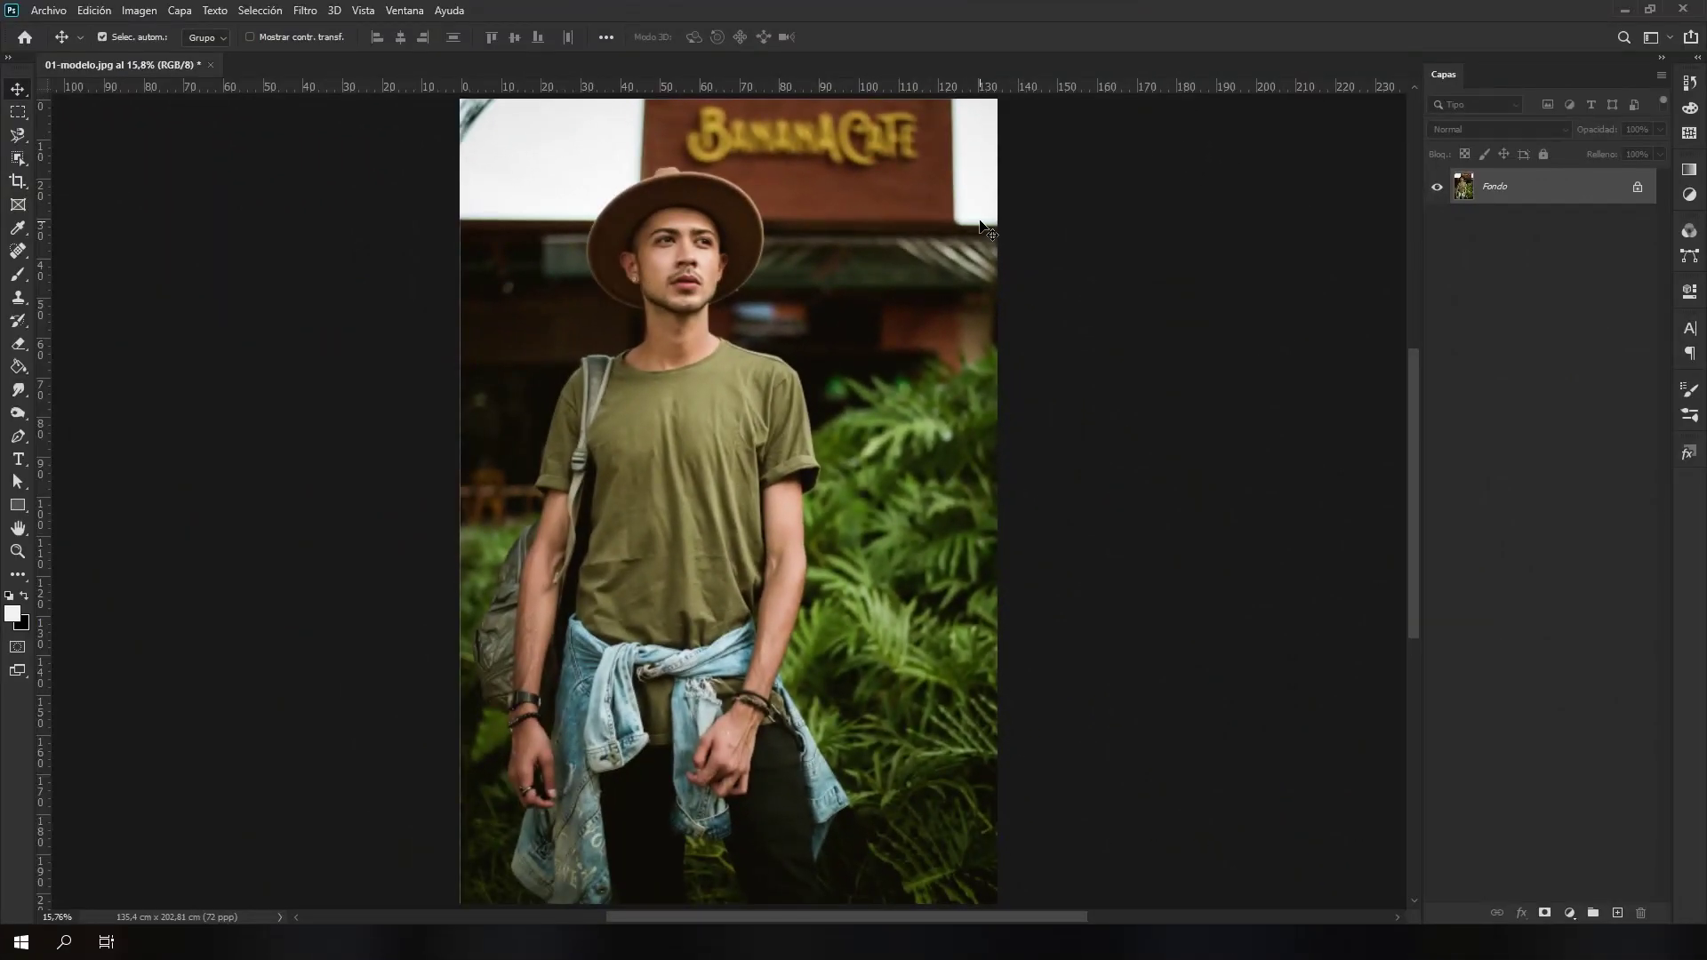
Copy a rectangular marquee patch of the olive shirt's chest onto a new layer, Capa 1.
left_click(18, 111)
left_click(98, 112)
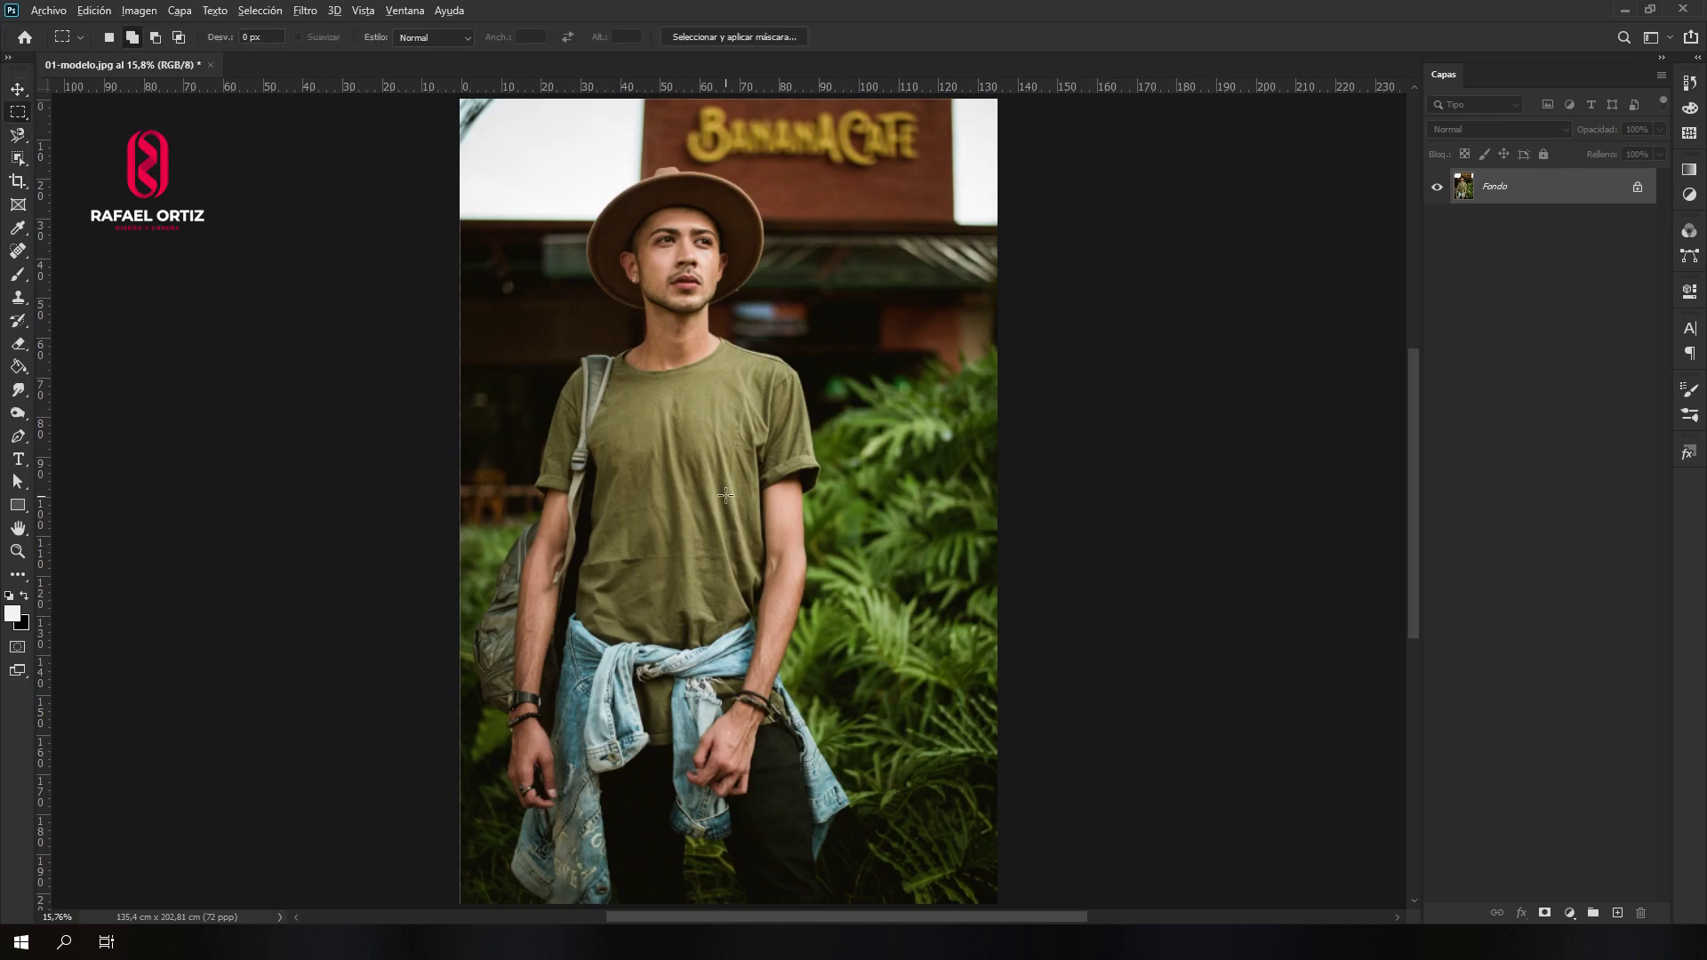
scroll(725, 495, "up", 3)
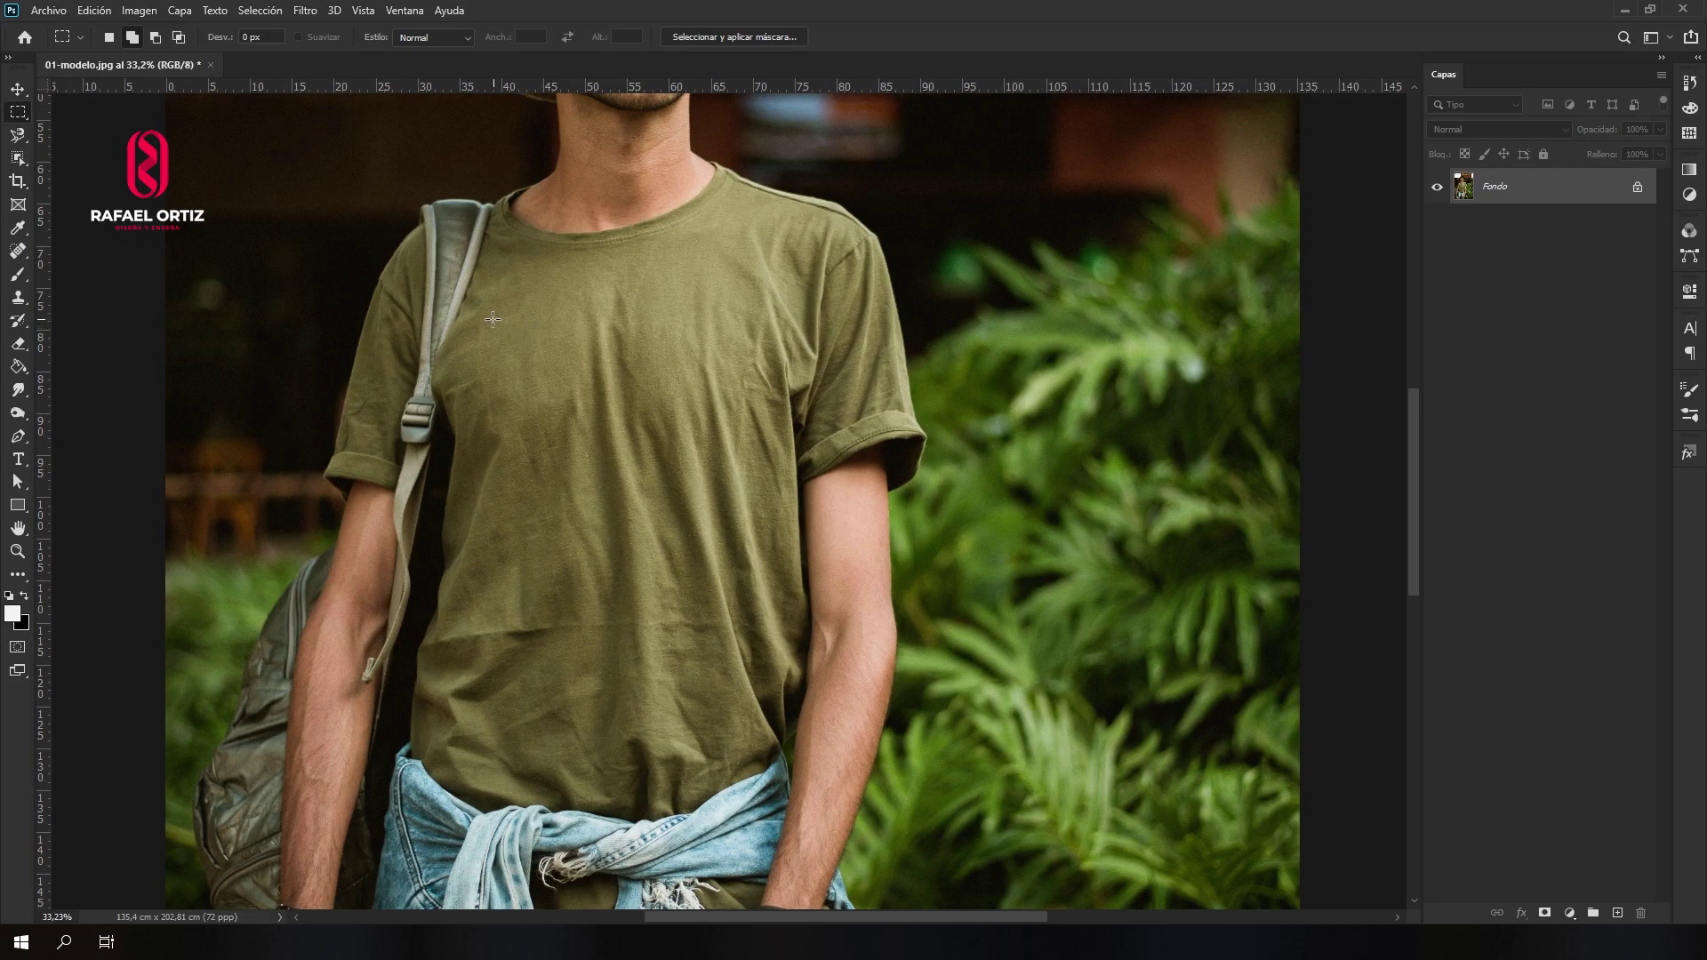
left_click_drag(481, 312, 729, 649)
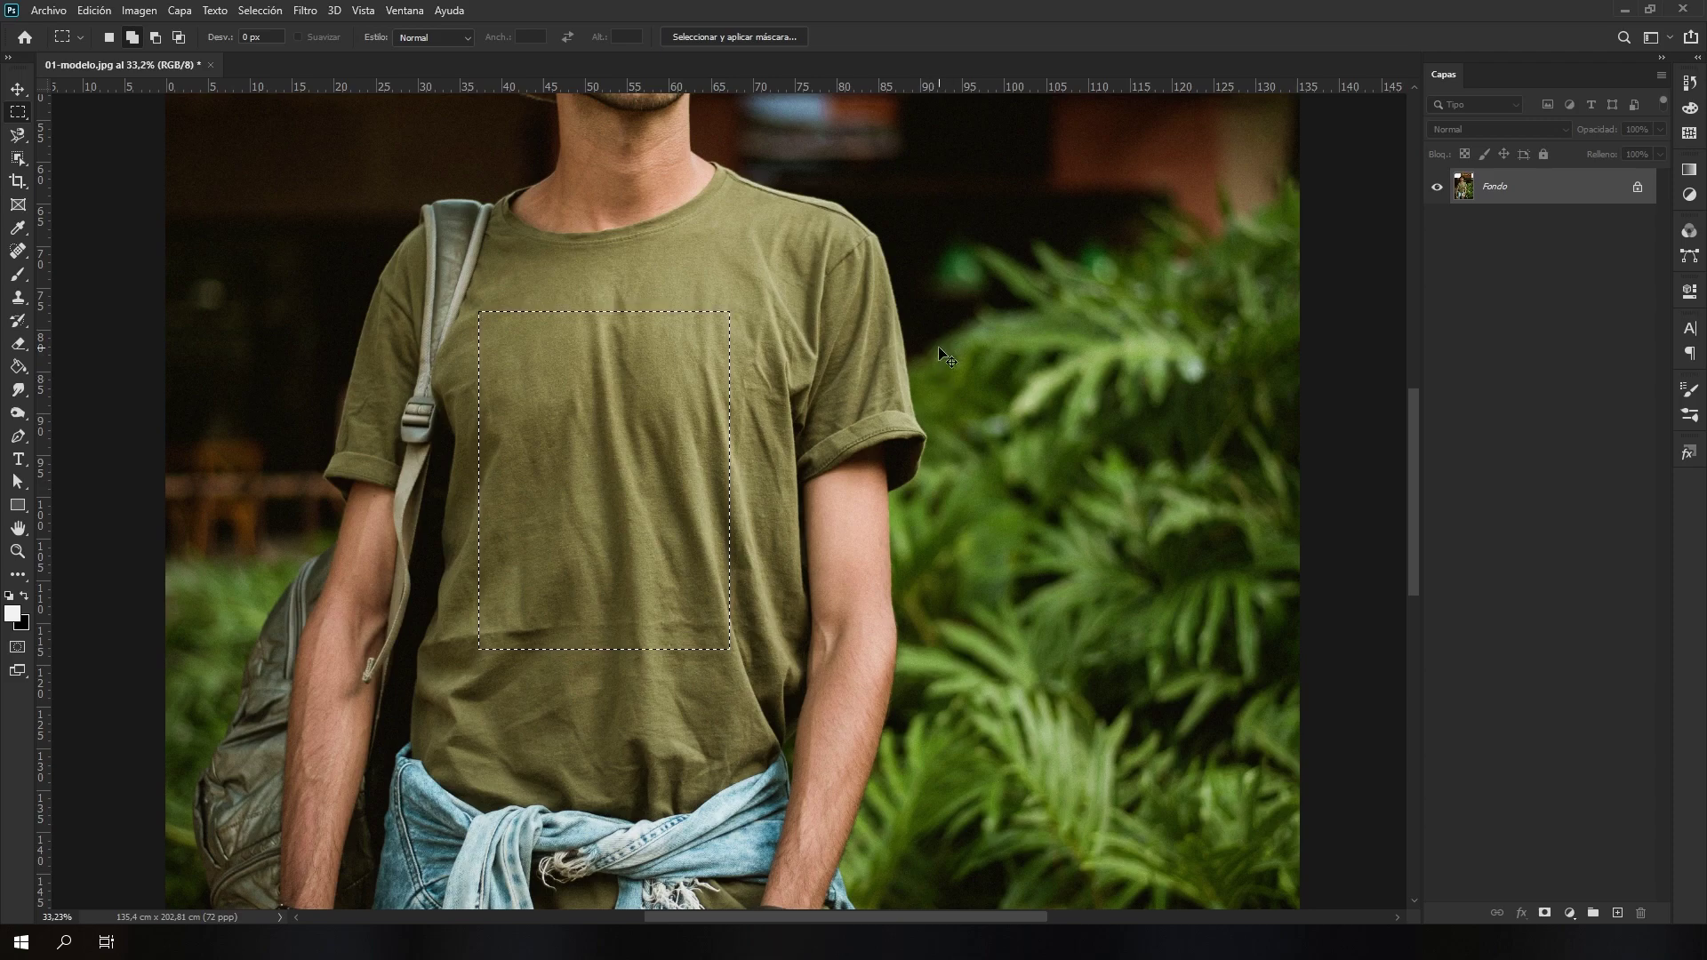
key("ctrl+j")
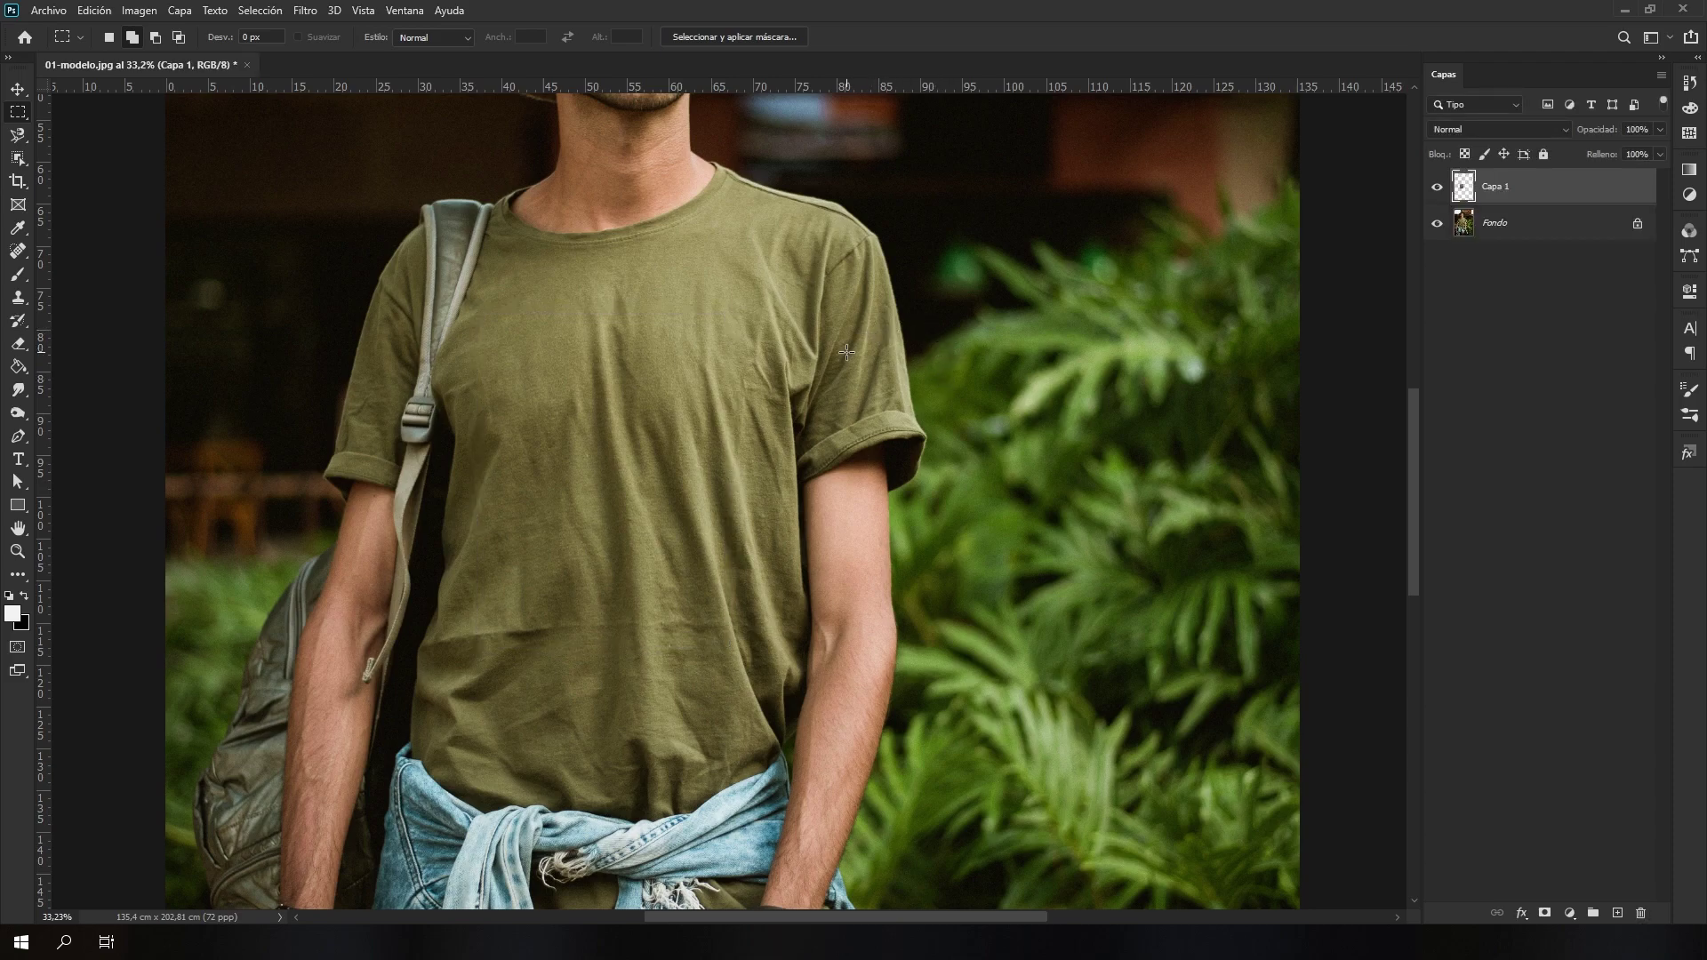
Convert layer Capa 1 into a smart object.
right_click(1549, 192)
left_click(1550, 414)
left_click(303, 11)
Open the shirt patch in Liquify and zoom the preview in to 55%.
left_click(334, 151)
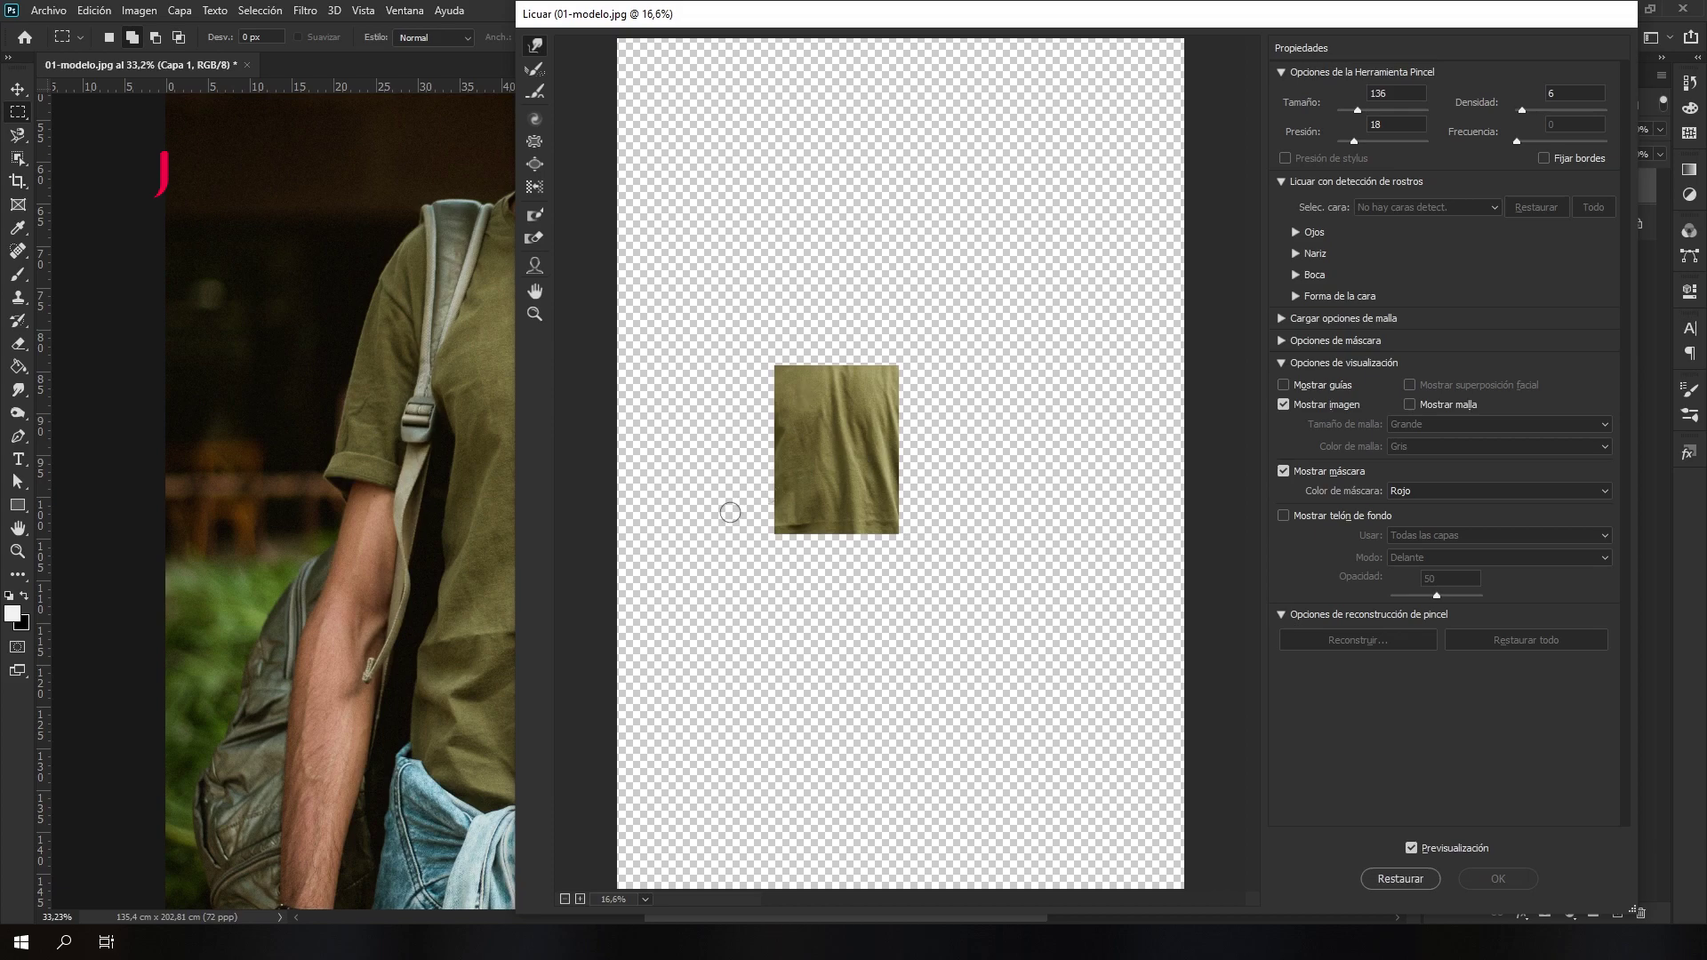
scroll(731, 510, "up", 3)
scroll(897, 463, "up", 1)
scroll(897, 463, "up", 2)
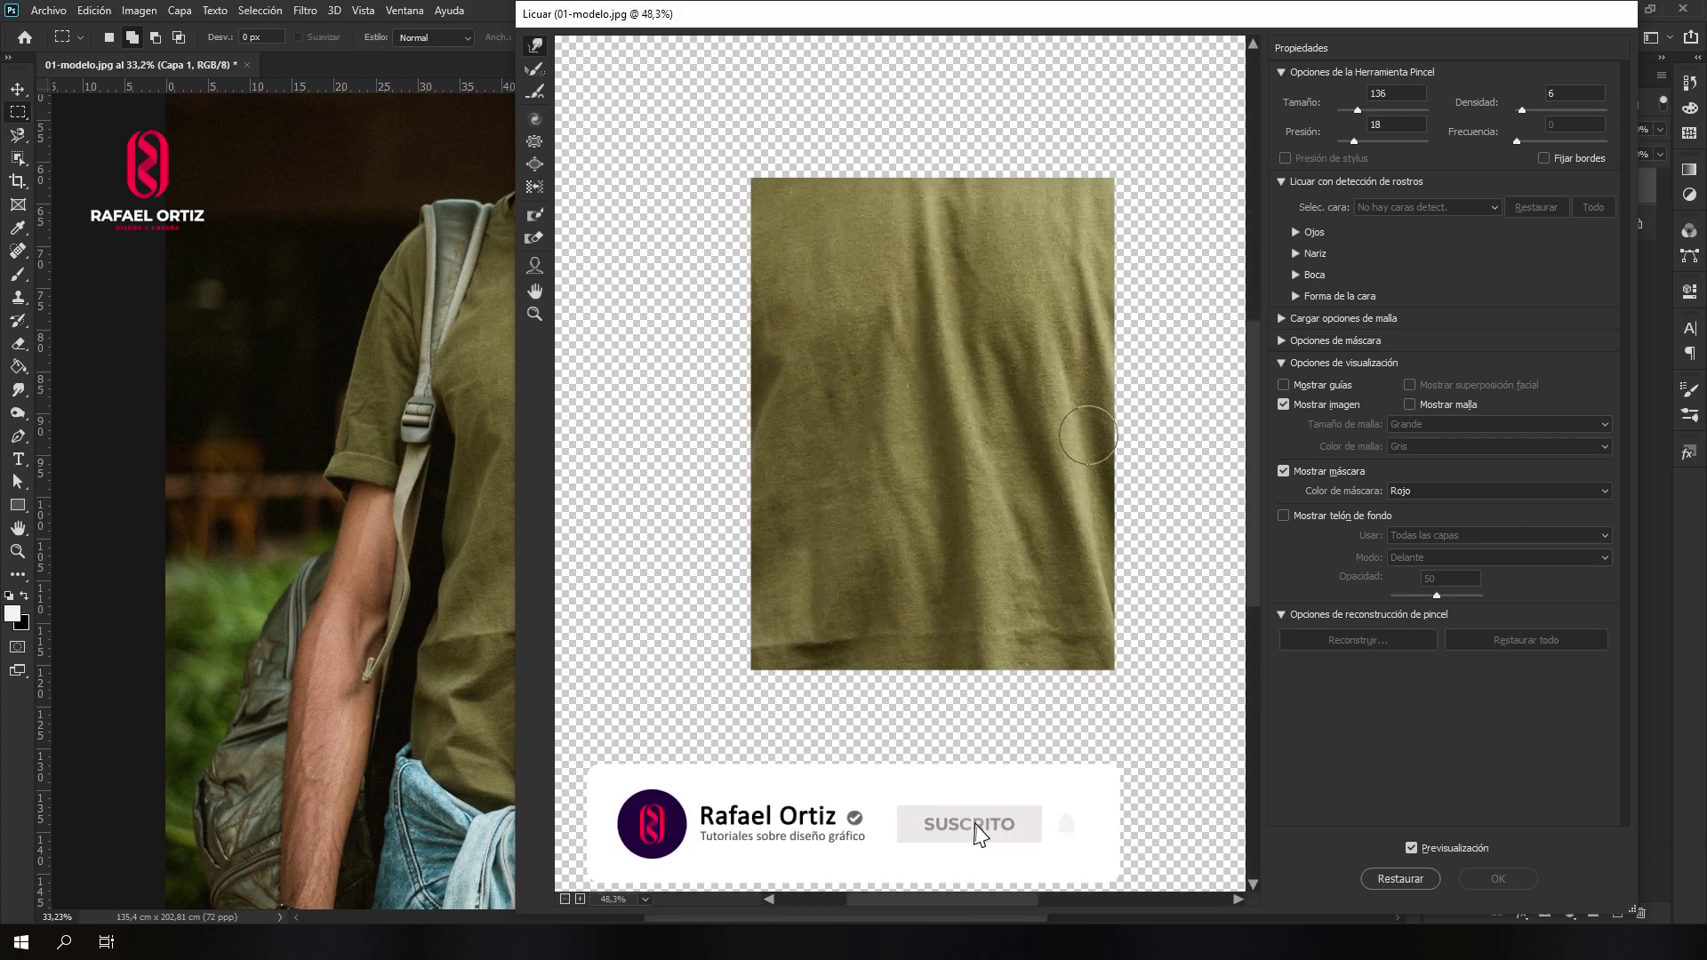
scroll(898, 463, "up", 1)
left_click_drag(942, 896, 958, 896)
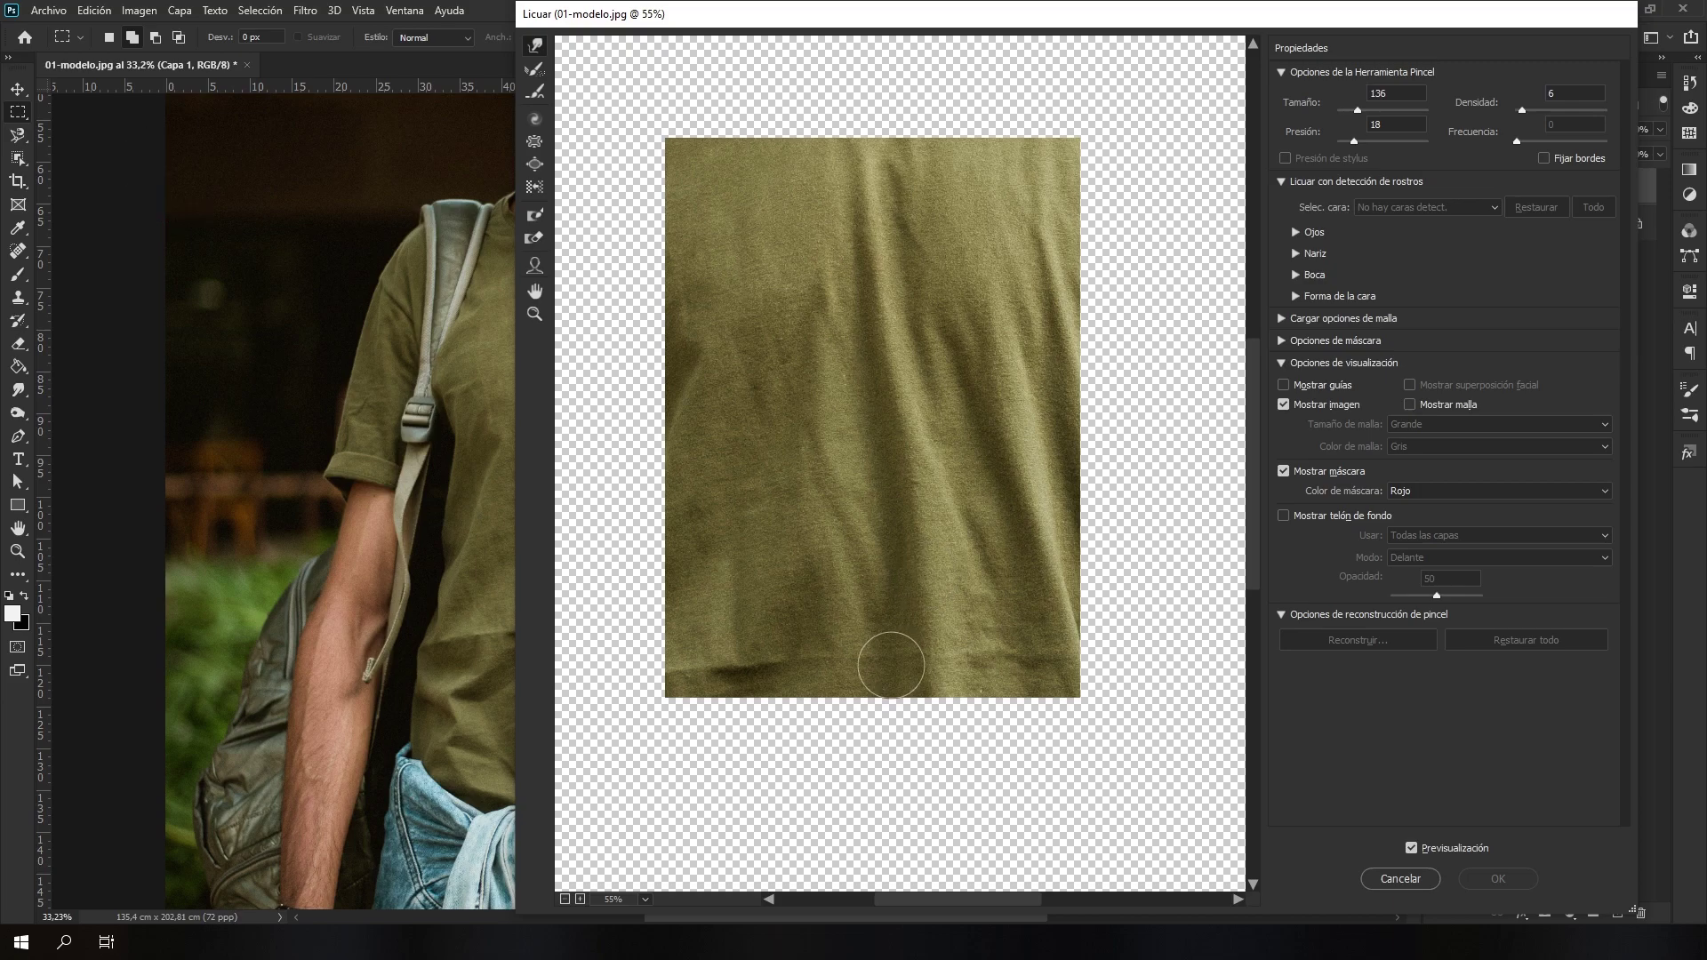
Set the Liquify brush size to 251 with the bracket keys.
key("bracketright")
key("bracketright")
key("bracketright")
left_click(925, 565)
key("ctrl+z")
key("bracketleft")
Show the mesh, choose Forward Warp, and push the patch's bottom hem into a wave.
left_click(1409, 405)
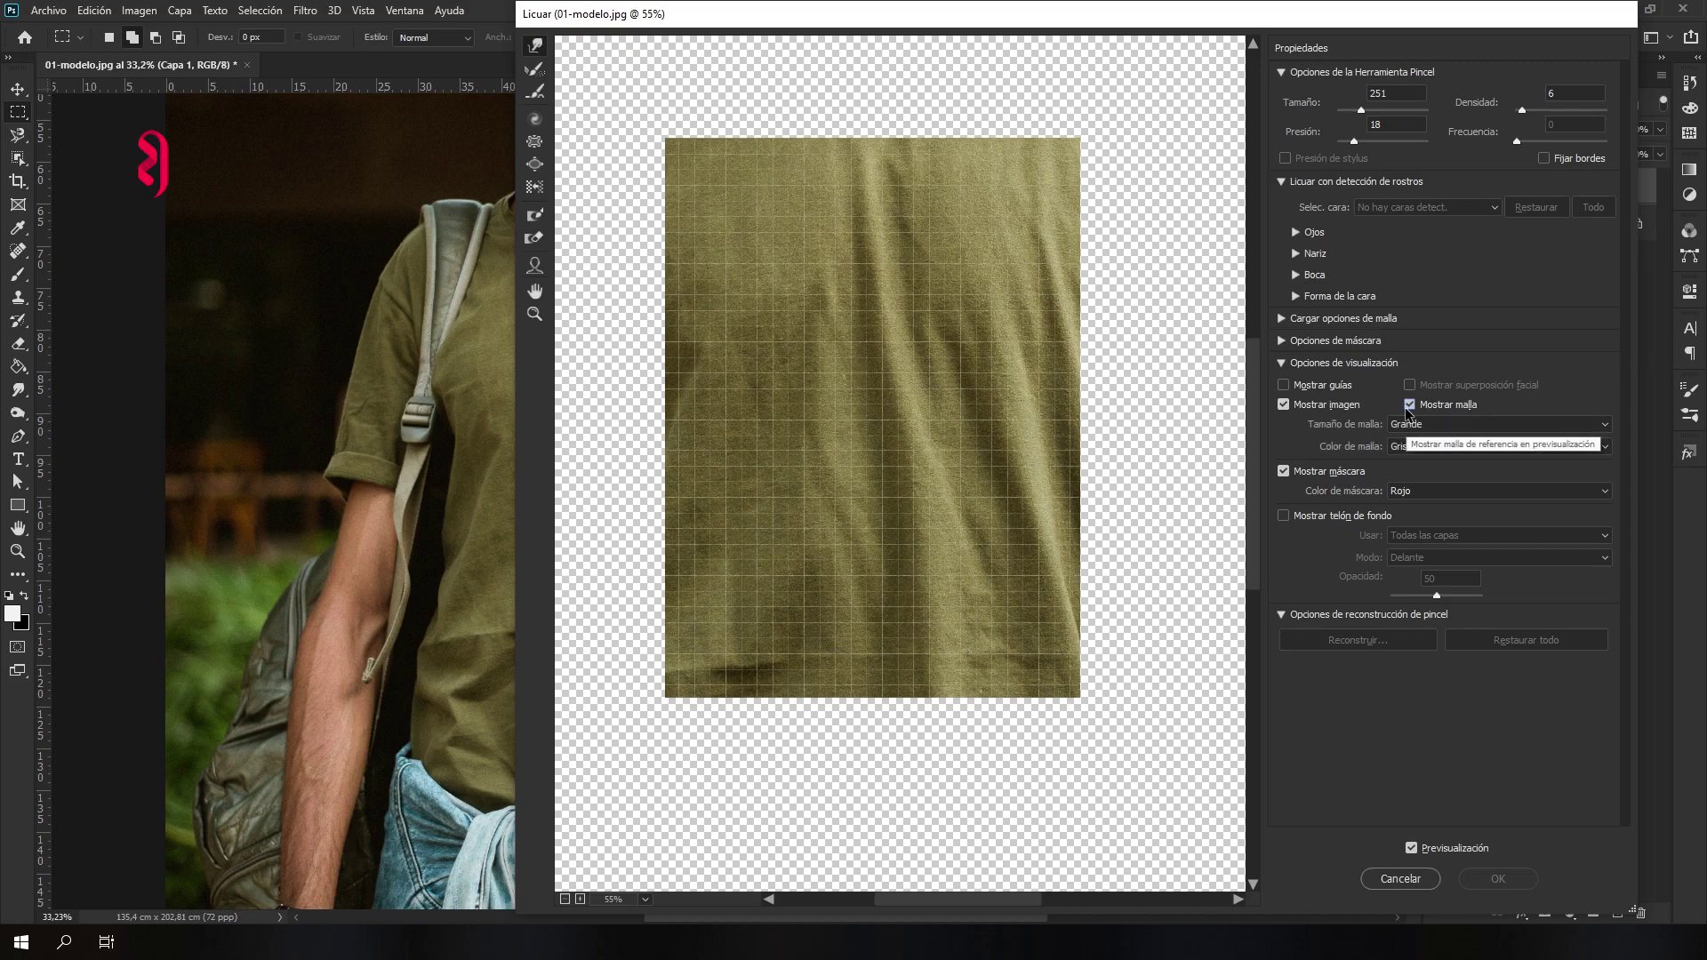
key("bracketright")
key("bracketright")
left_click(967, 503)
key("ctrl+z")
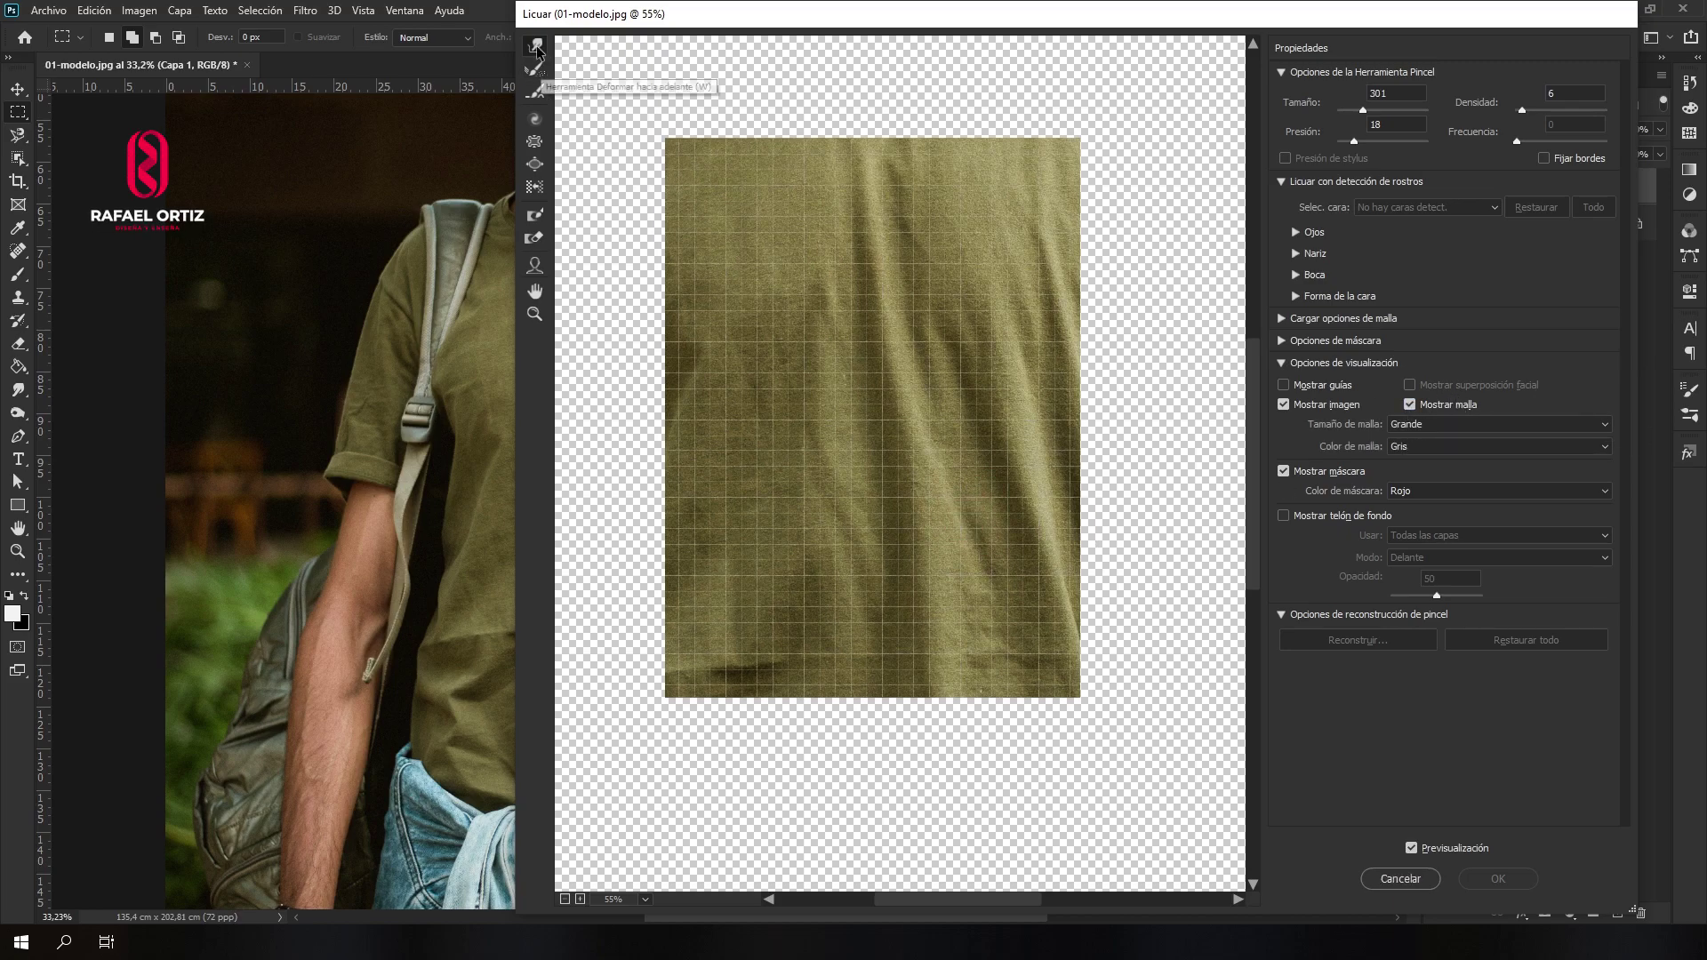
left_click(907, 690)
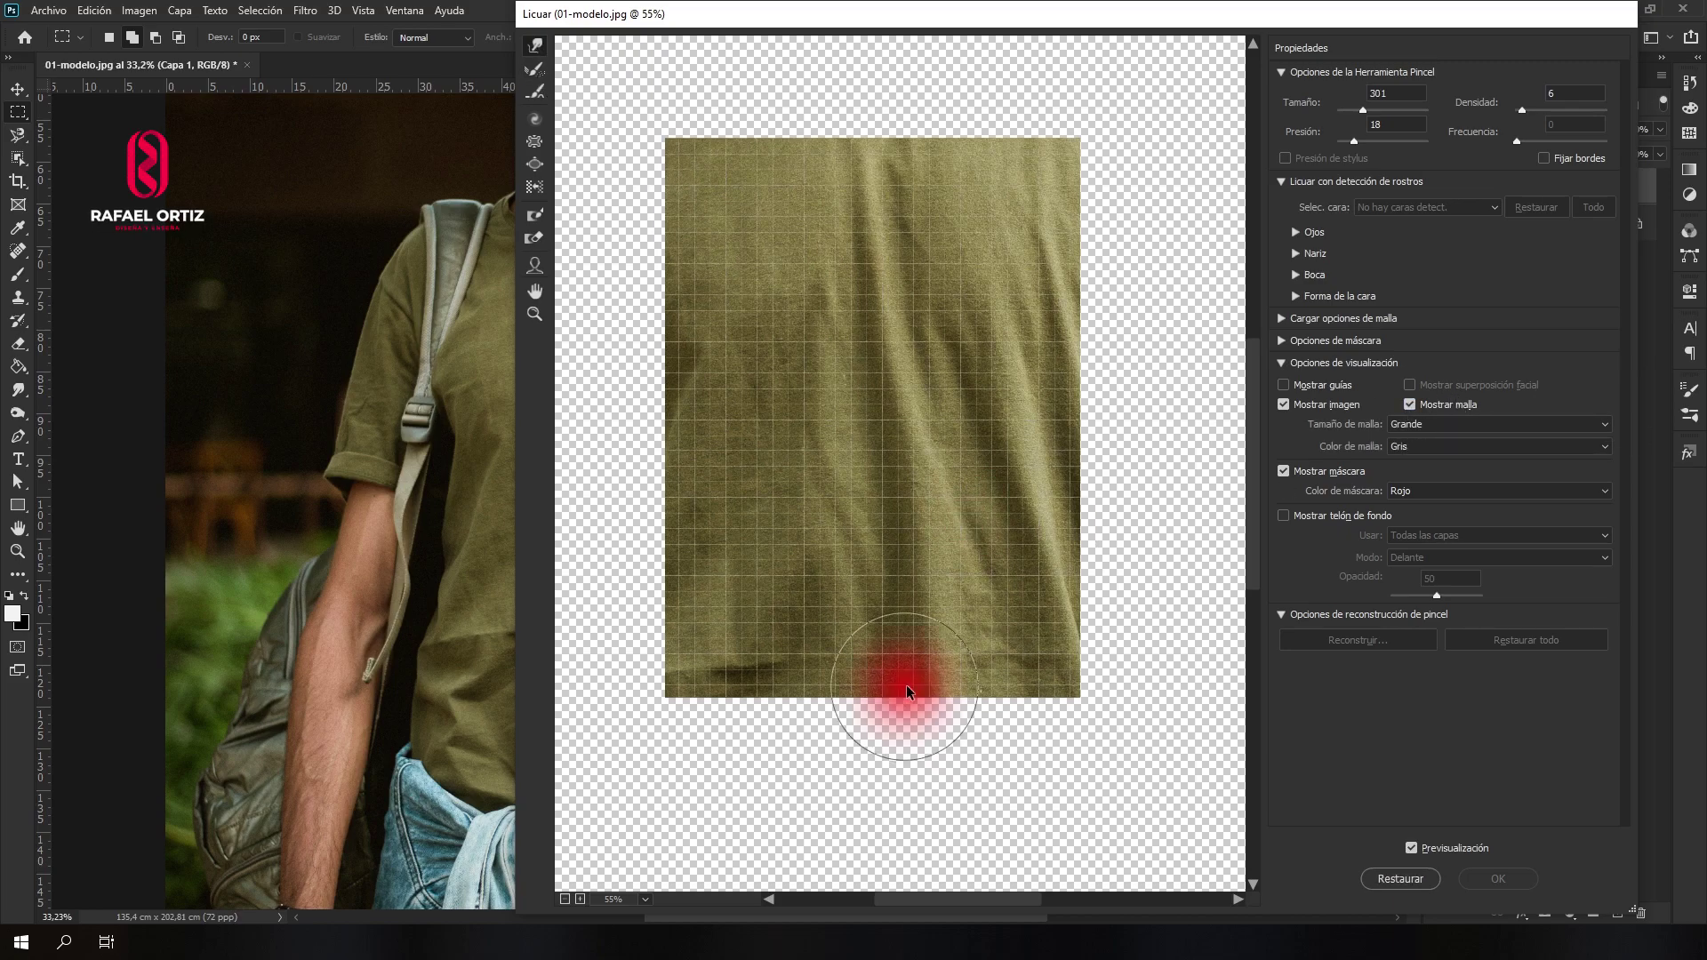
mouse_move(907, 691)
left_mouse_down()
mouse_move(934, 716)
mouse_move(942, 657)
left_mouse_up()
Warp the lower-left edge, then set the brush to size 185 and pressure 10.
key("bracketleft")
key("bracketleft")
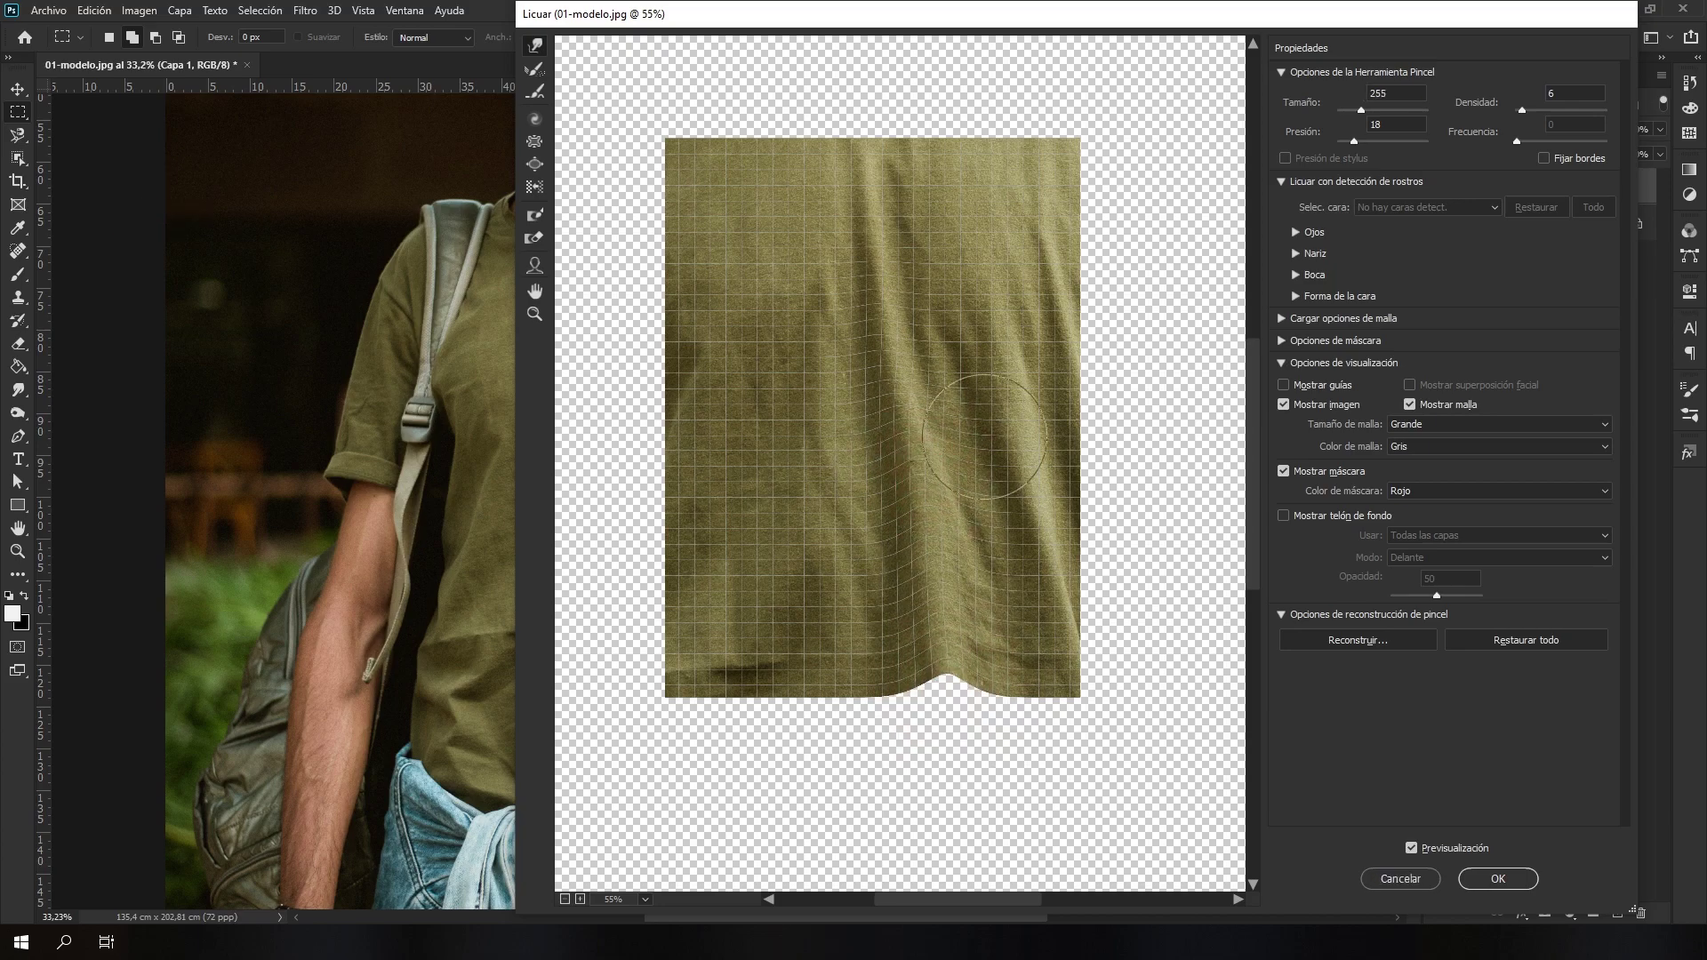
left_click_drag(647, 655, 676, 622)
key("bracketleft")
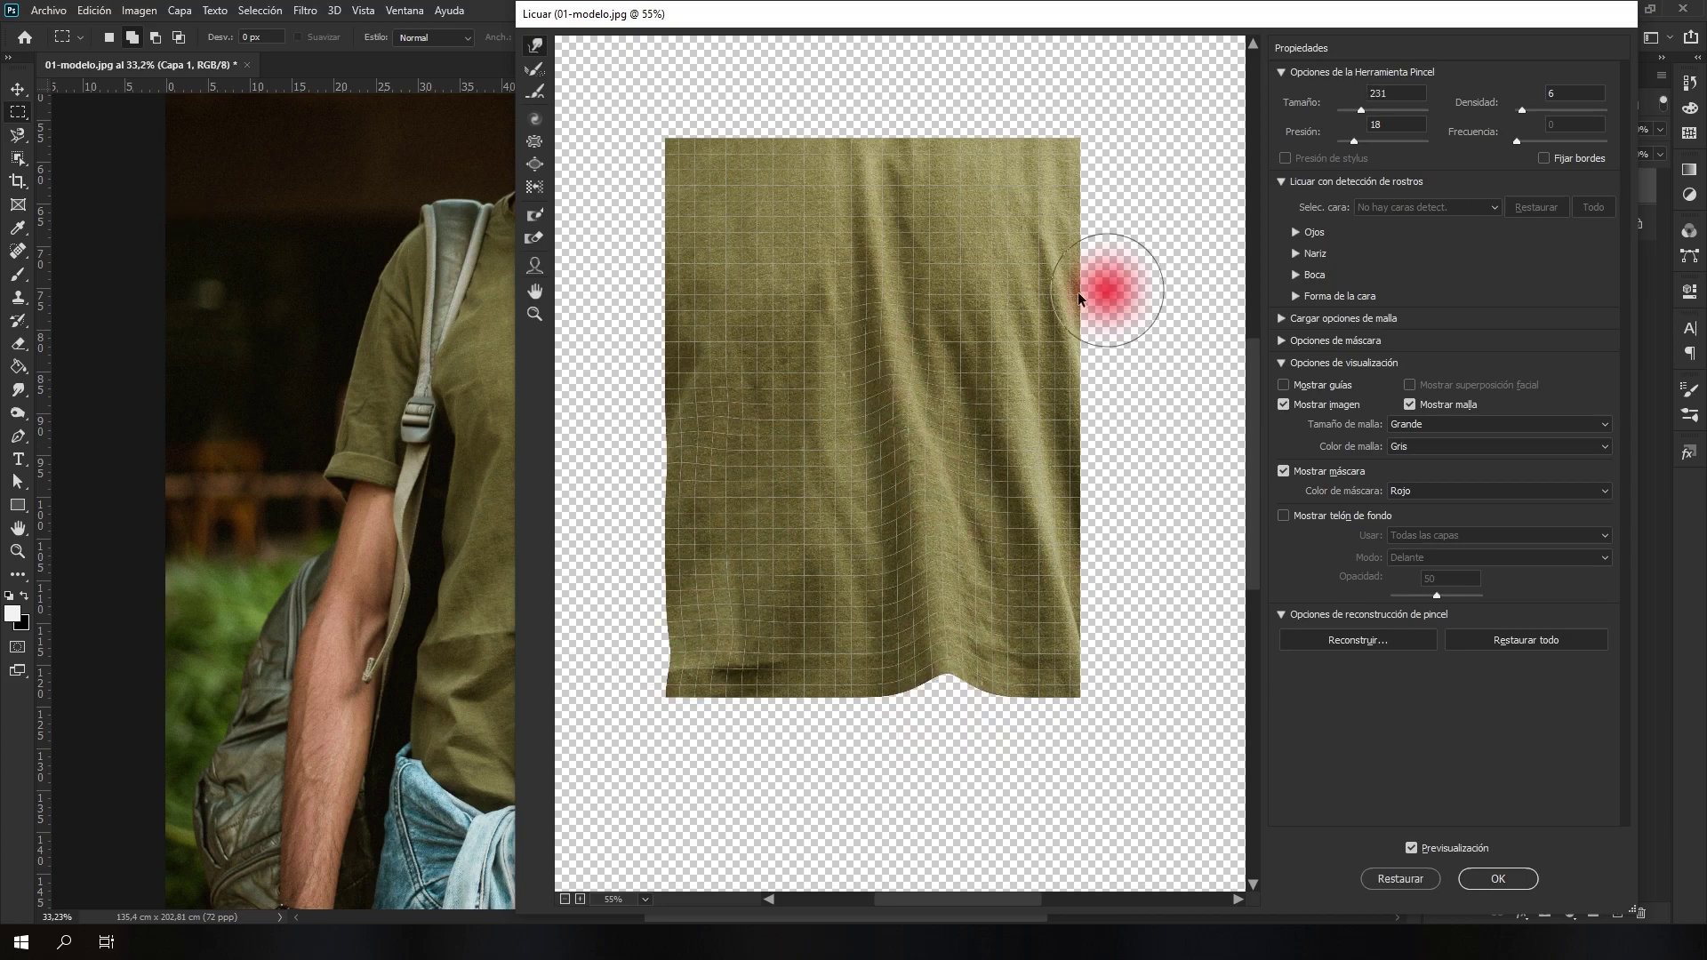
key("bracketleft")
key("bracketleft")
key("bracketleft")
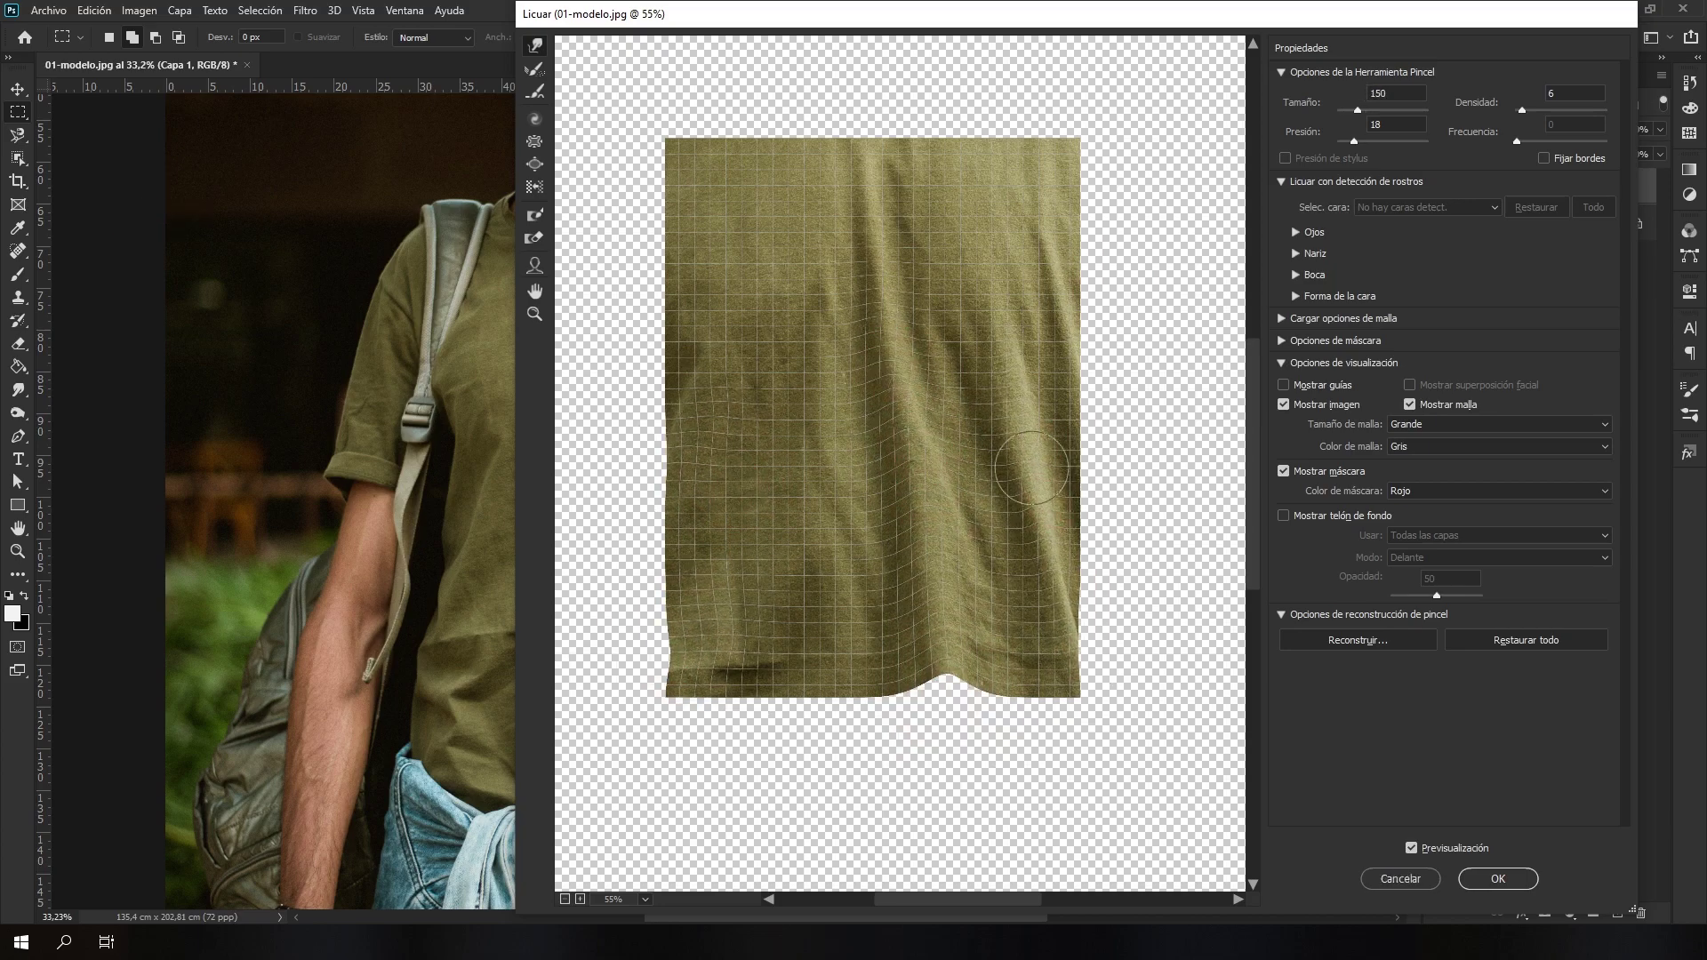
key("bracketright")
key("bracketright")
key("bracketright")
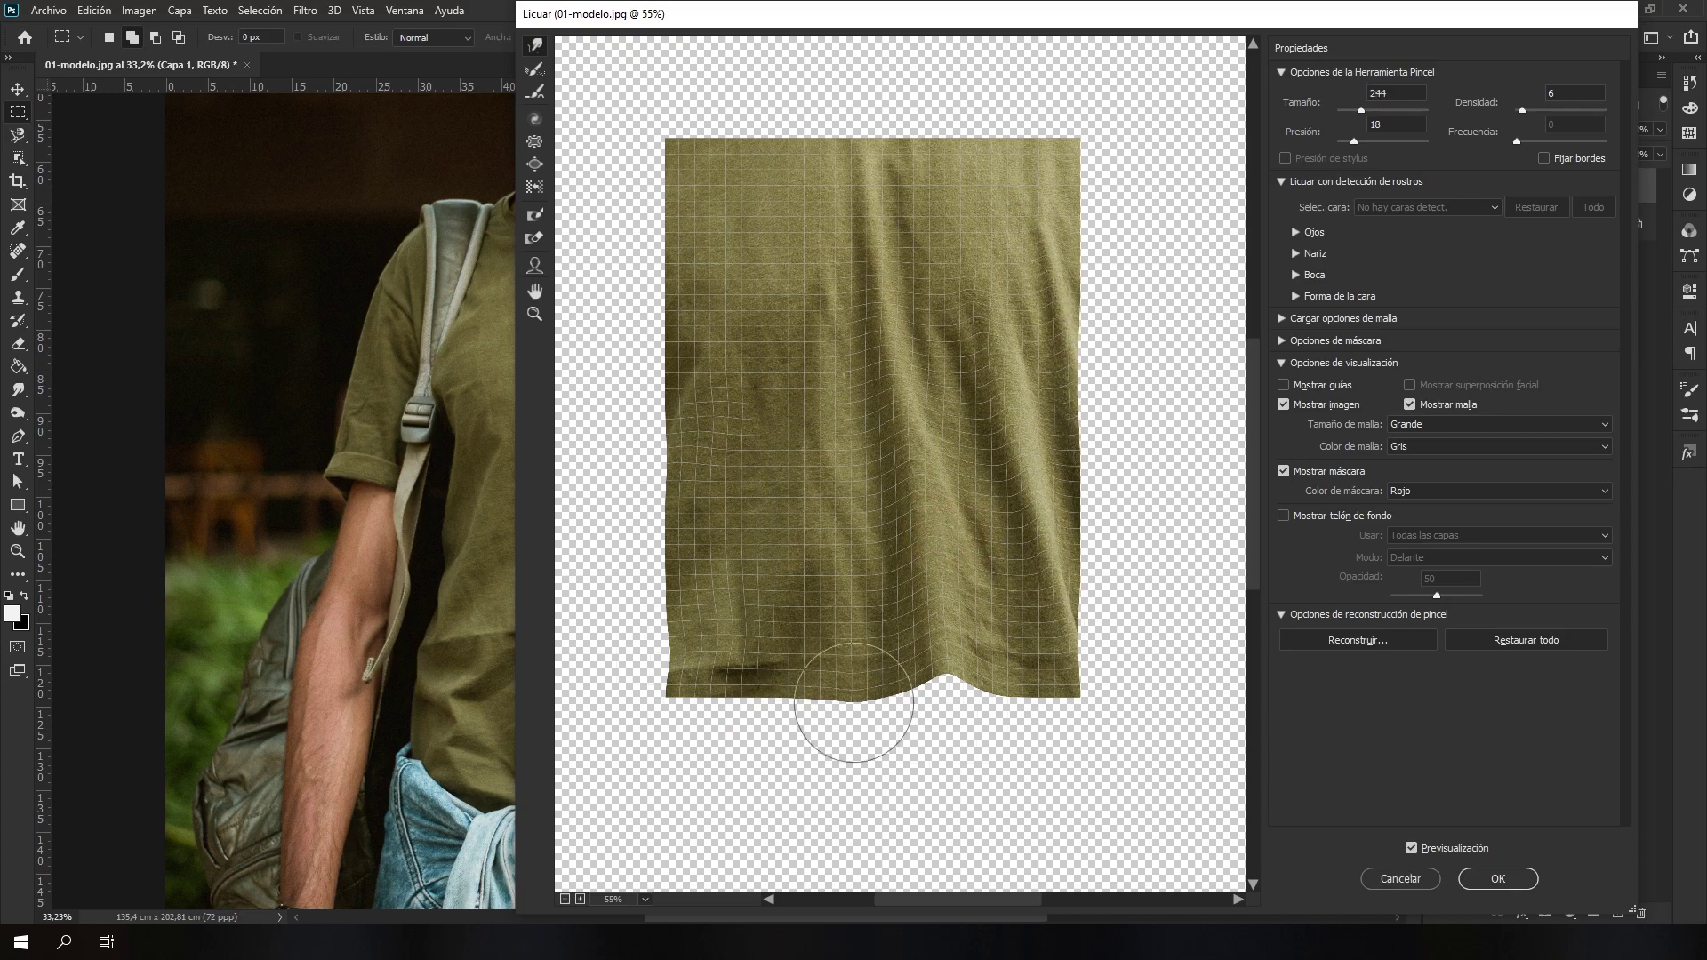
key("bracketright")
left_click_drag(808, 237, 857, 251)
type("13")
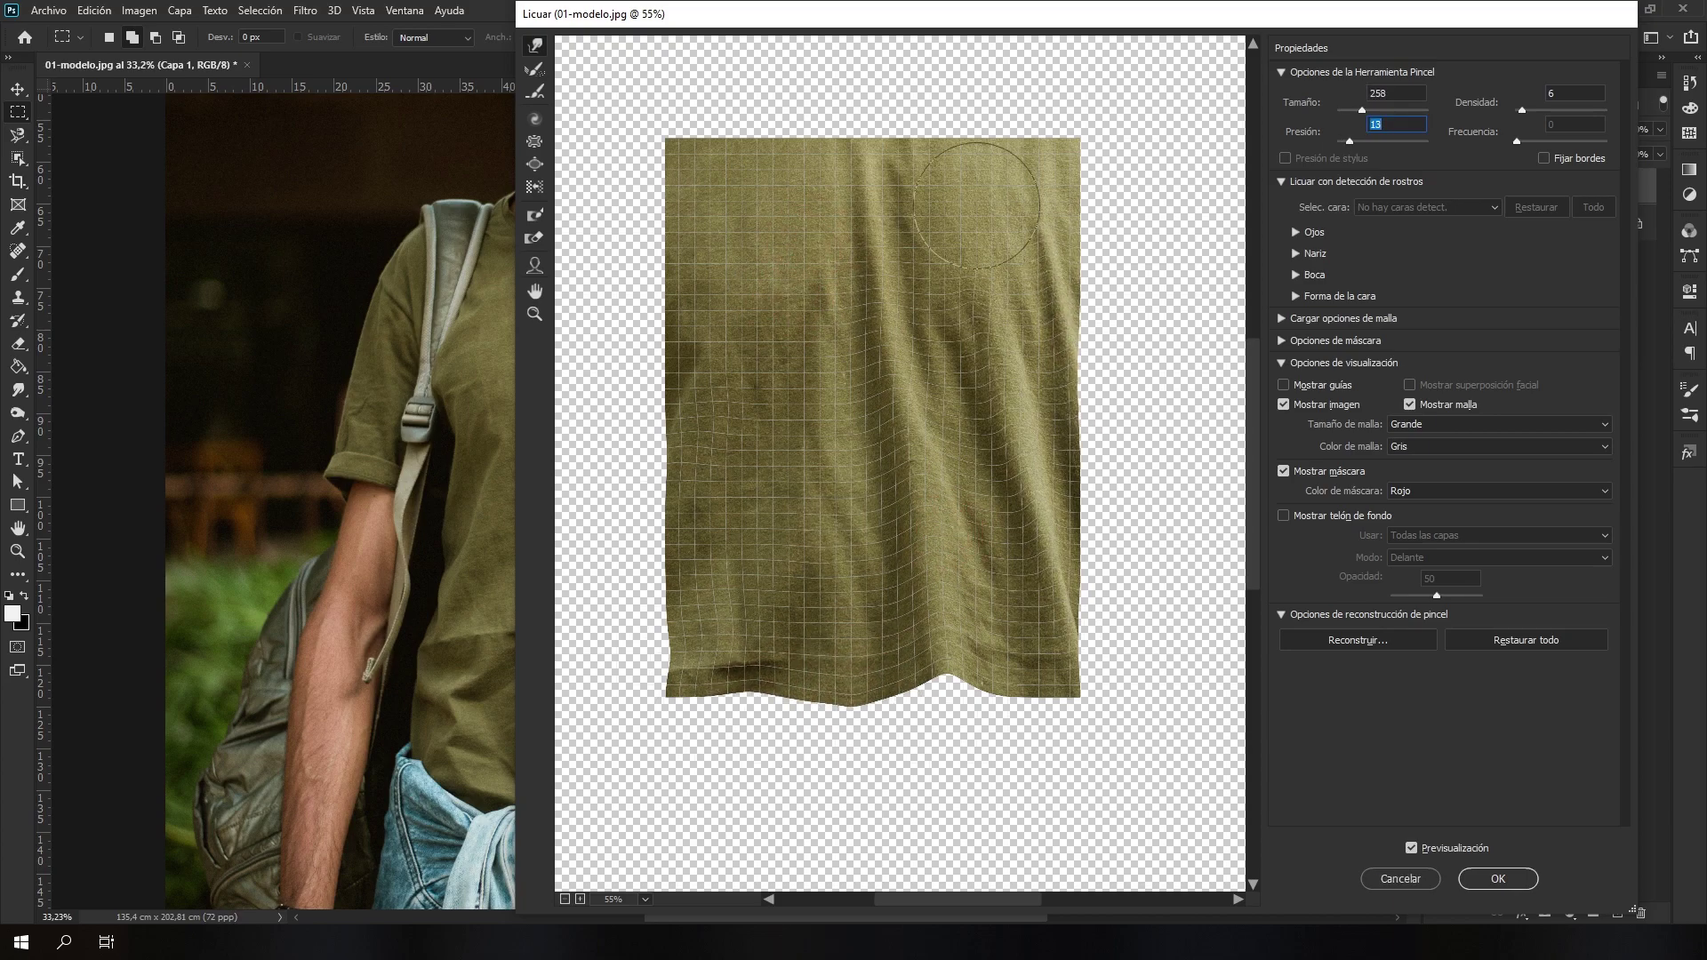
key("bracketright")
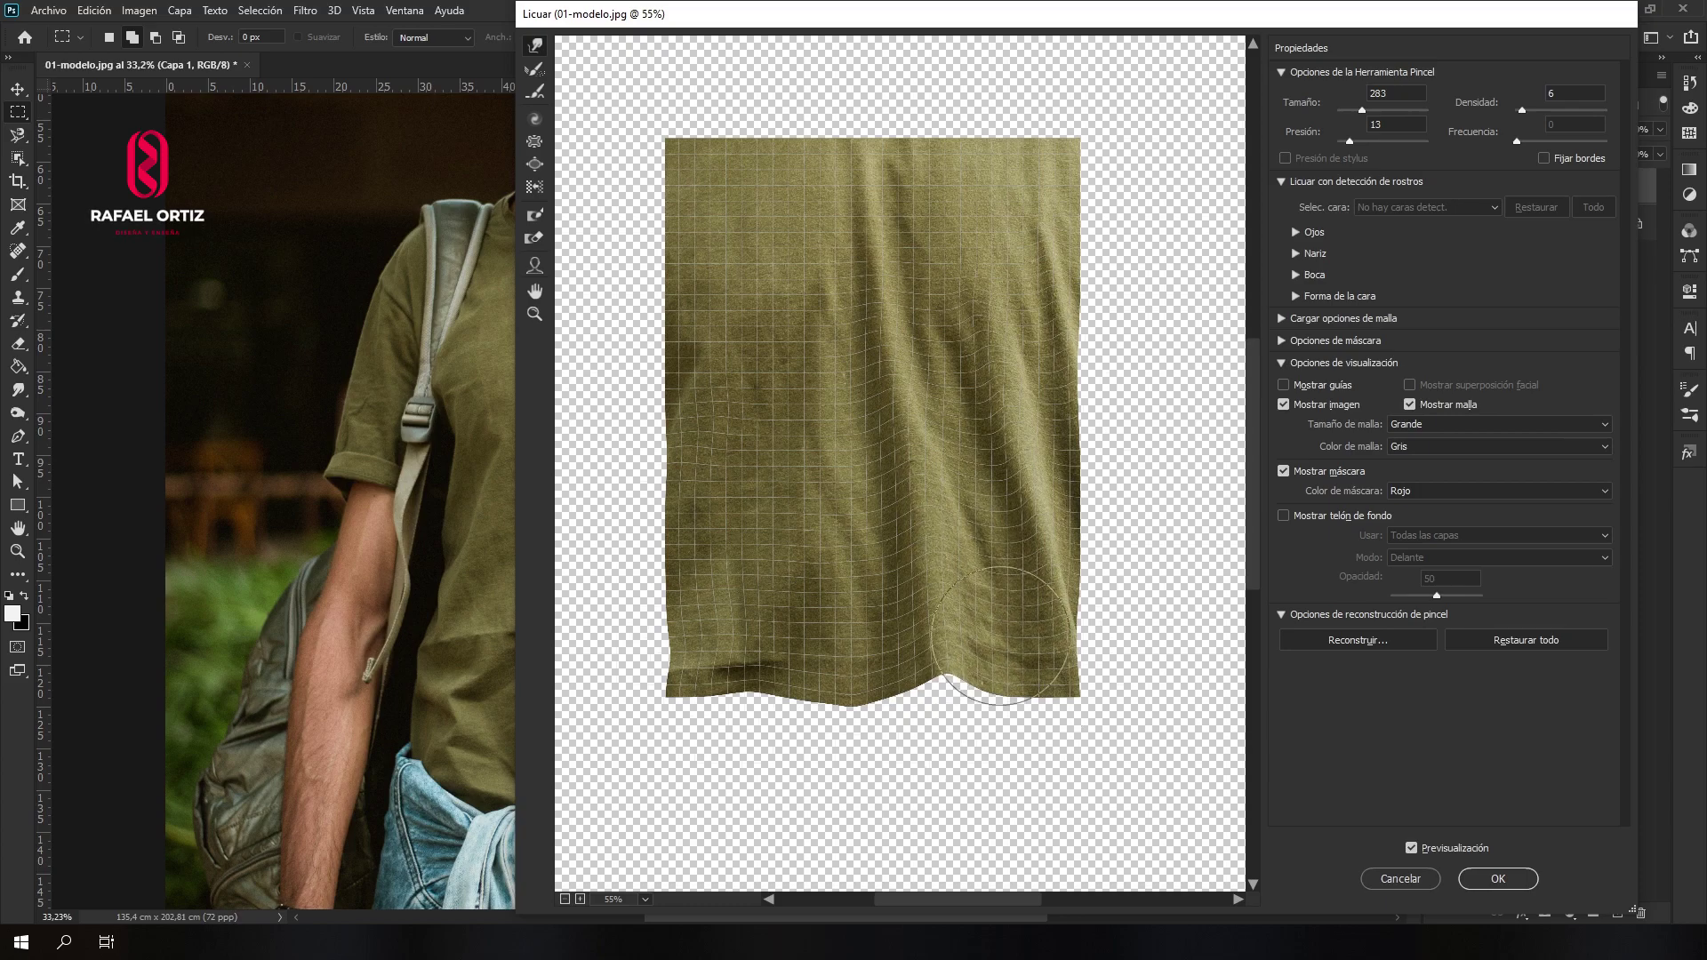
key("bracketleft")
Warp the right edge, bulge the left edge outward, and lift the top edge slightly.
mouse_move(1124, 552)
left_mouse_down()
mouse_move(1101, 495)
mouse_move(1082, 501)
left_mouse_up()
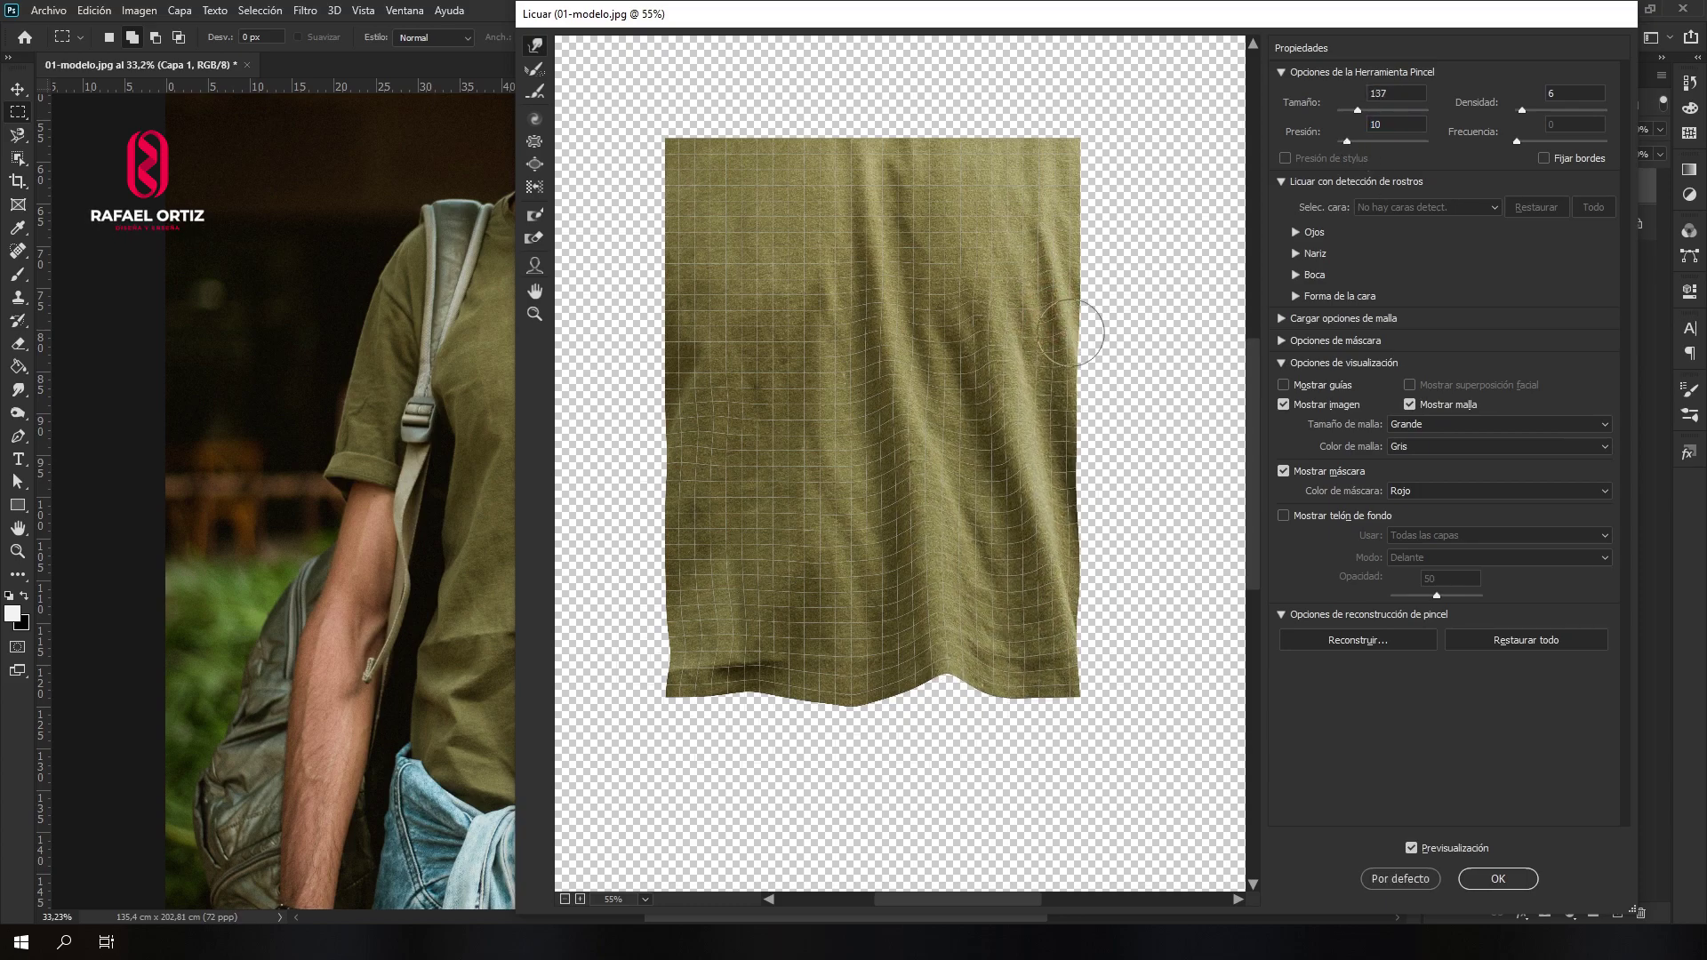
key("bracketright")
key("bracketright")
key("bracketright")
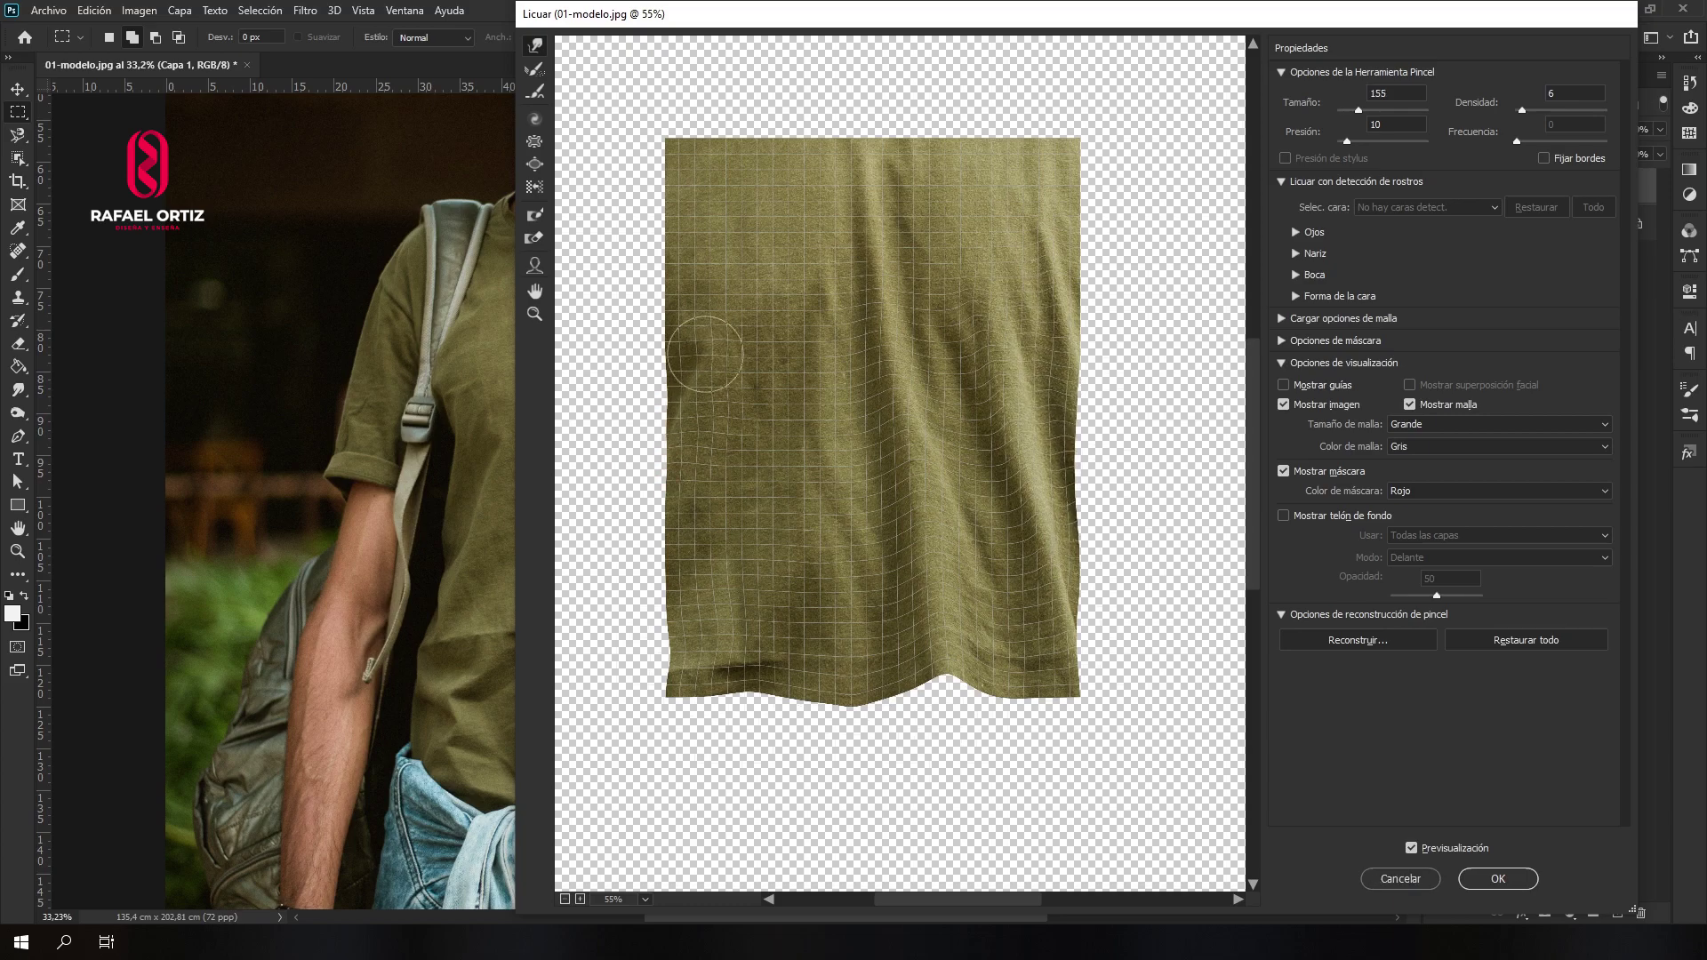
left_click_drag(702, 507, 623, 549)
left_click_drag(915, 278, 880, 278)
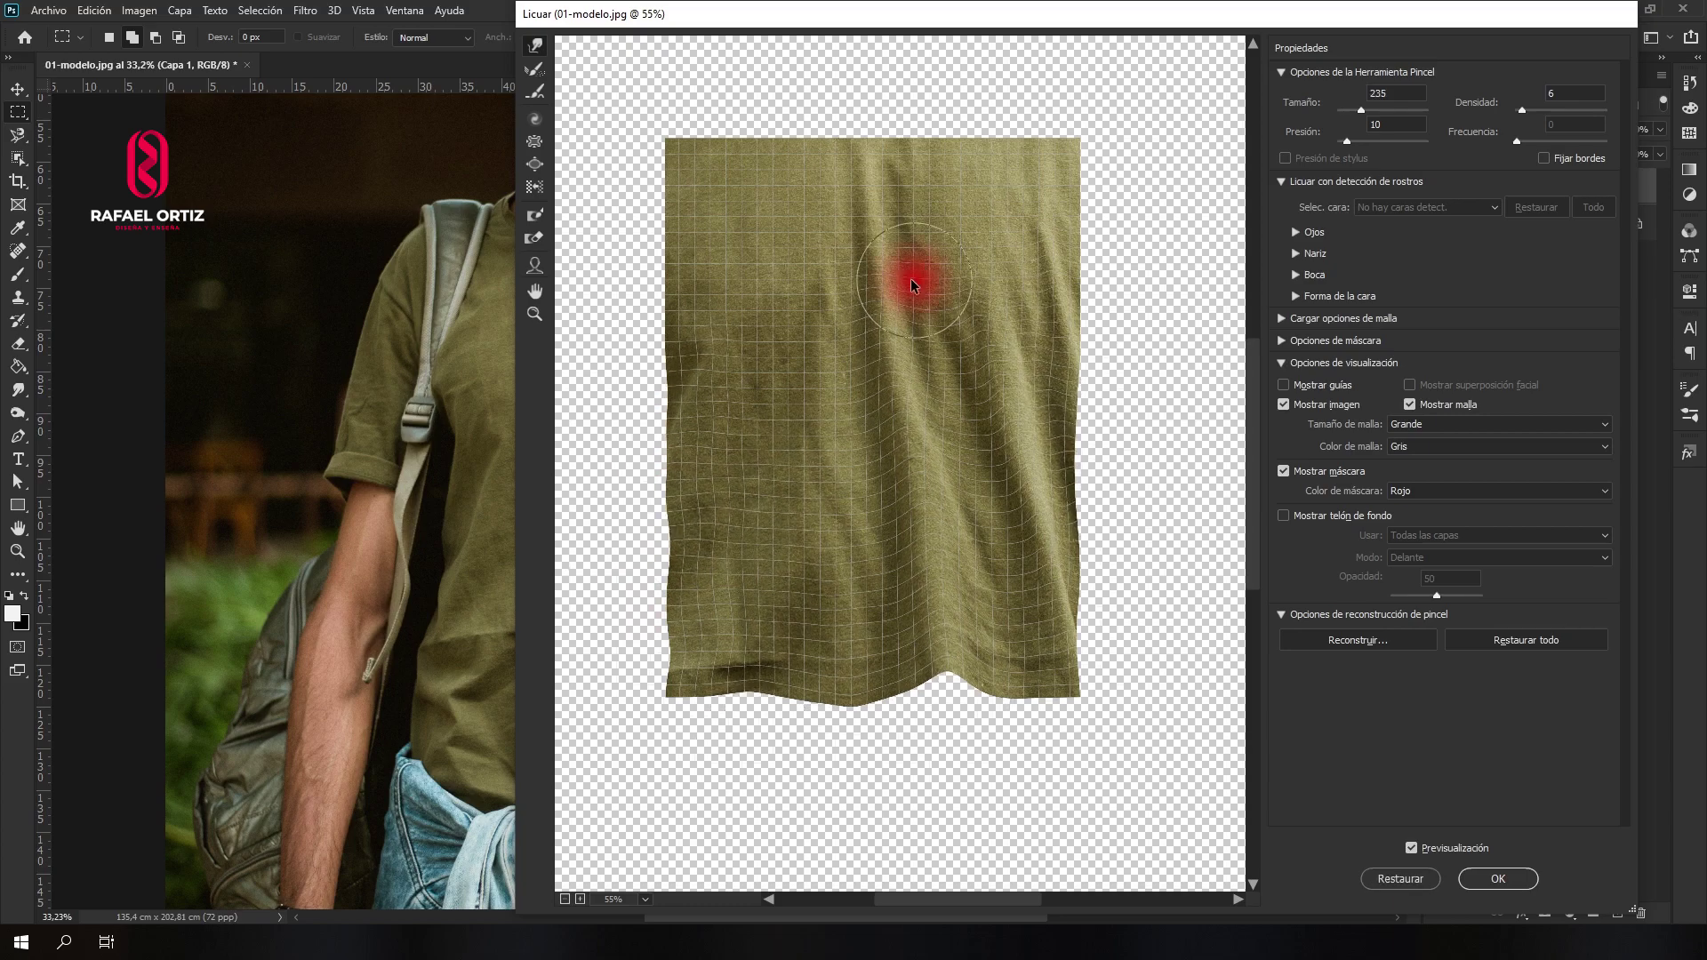
left_click_drag(871, 158, 869, 87)
left_click_drag(915, 228, 983, 236)
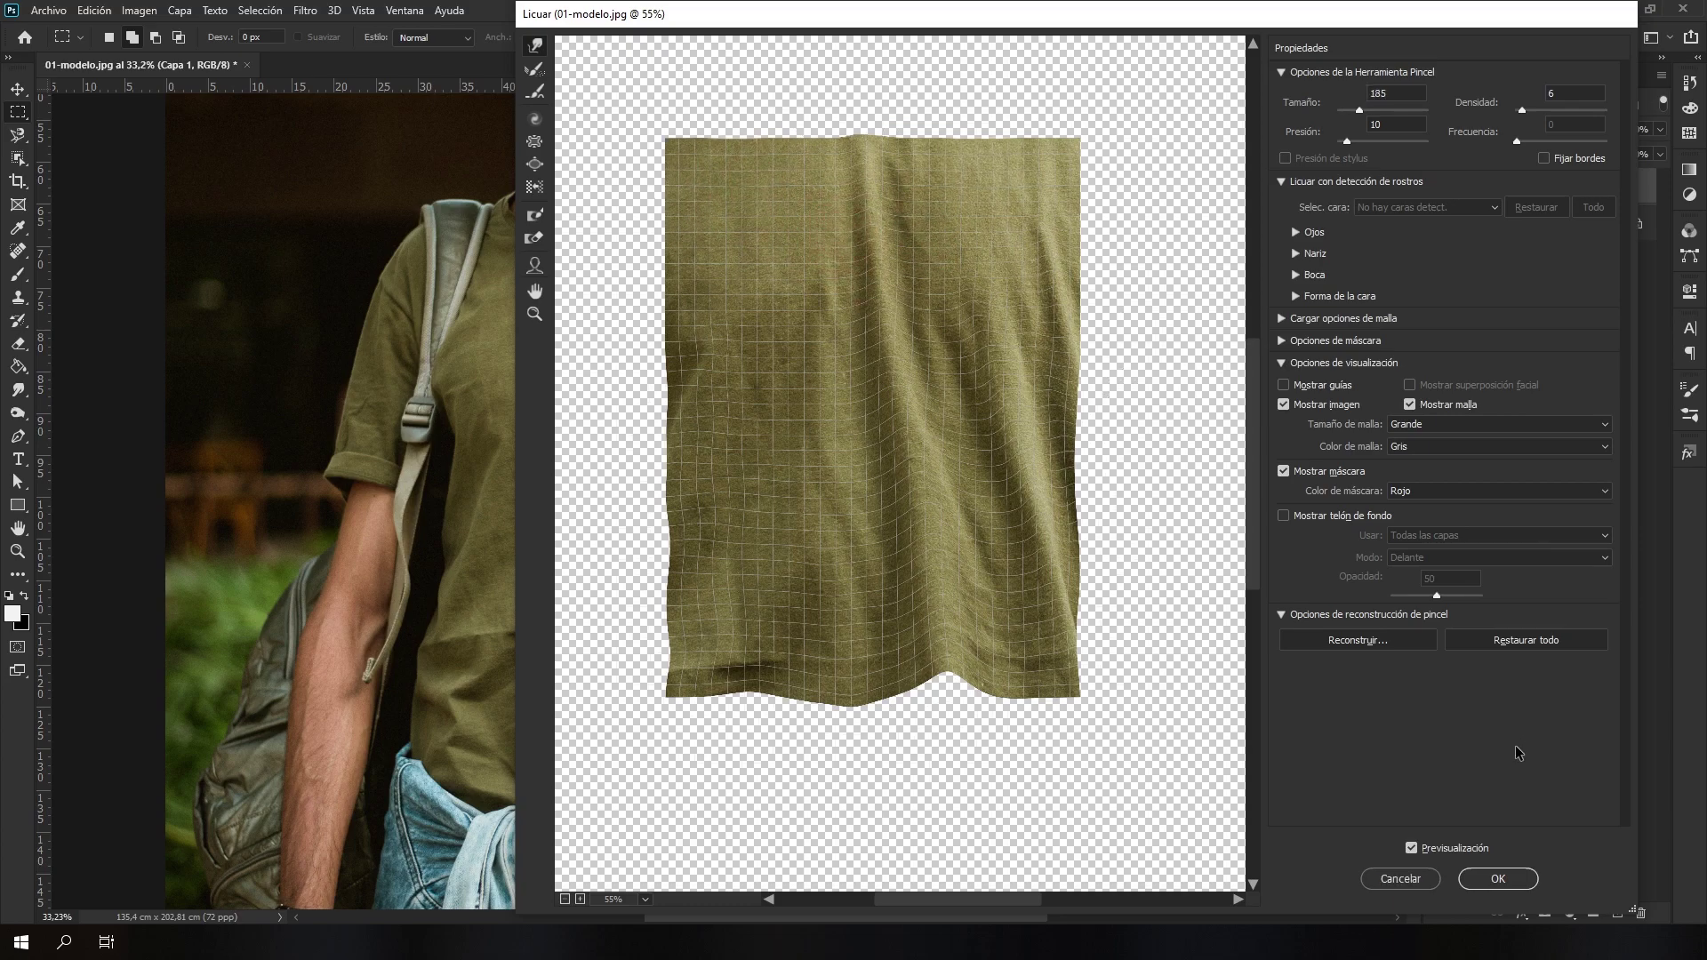
Apply the Liquify warp and toggle the smart filter off and on to compare.
left_click(1498, 879)
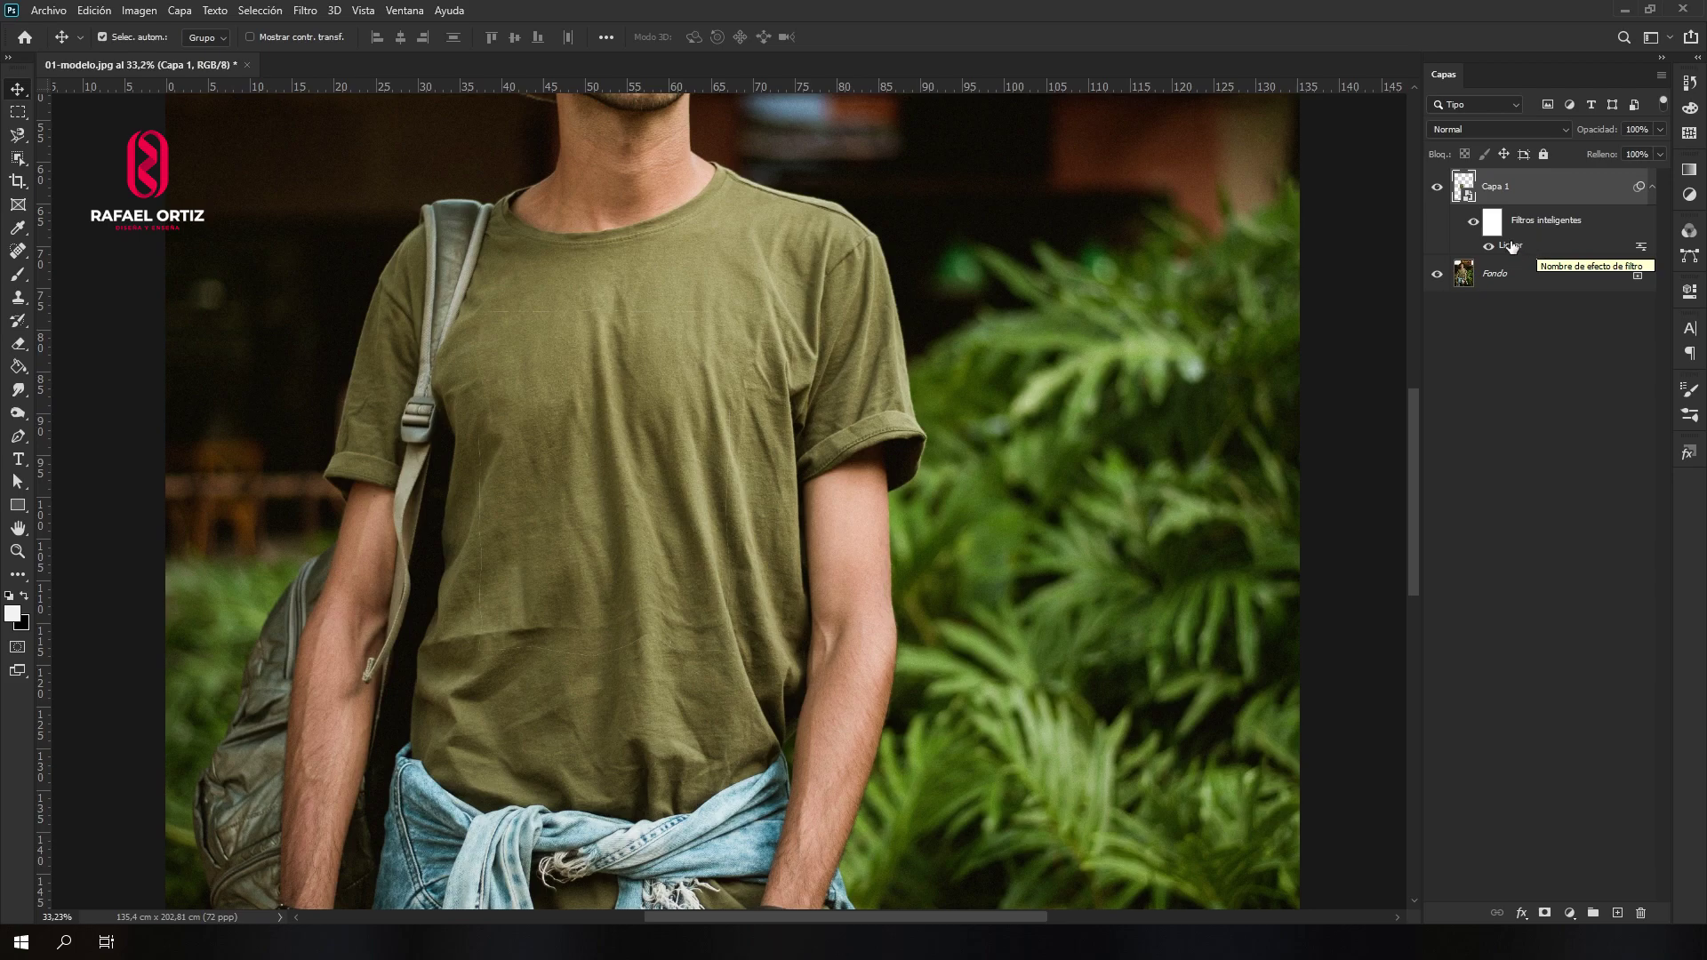
left_click(1473, 222)
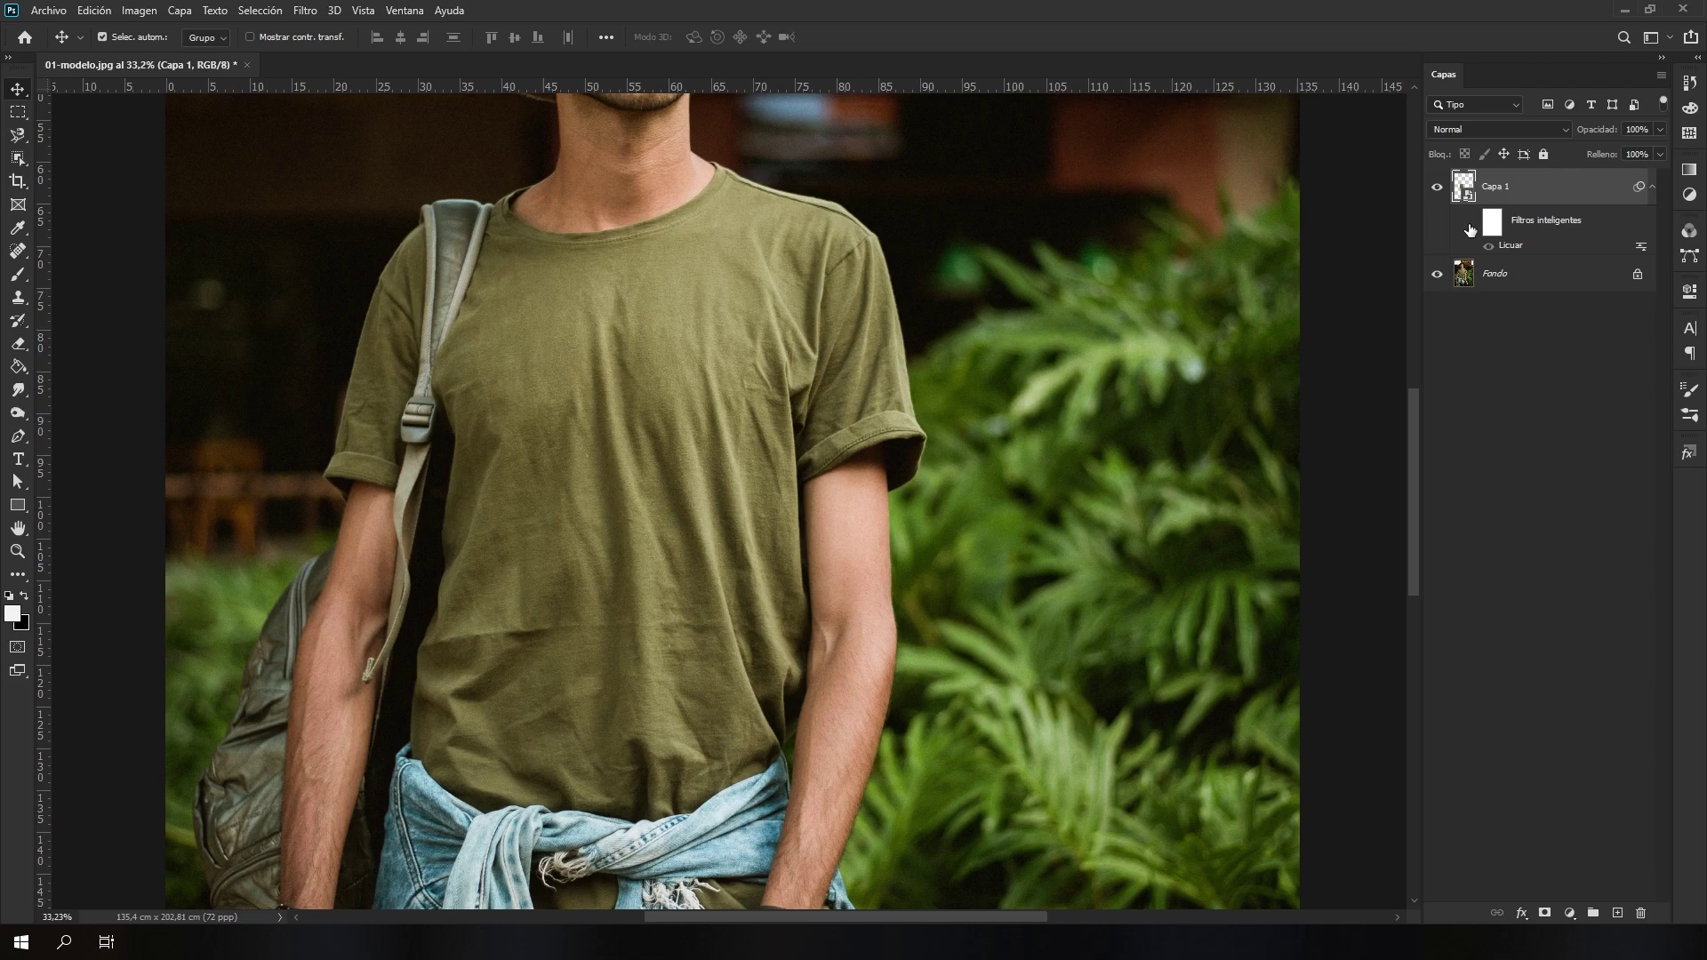
left_click(1472, 223)
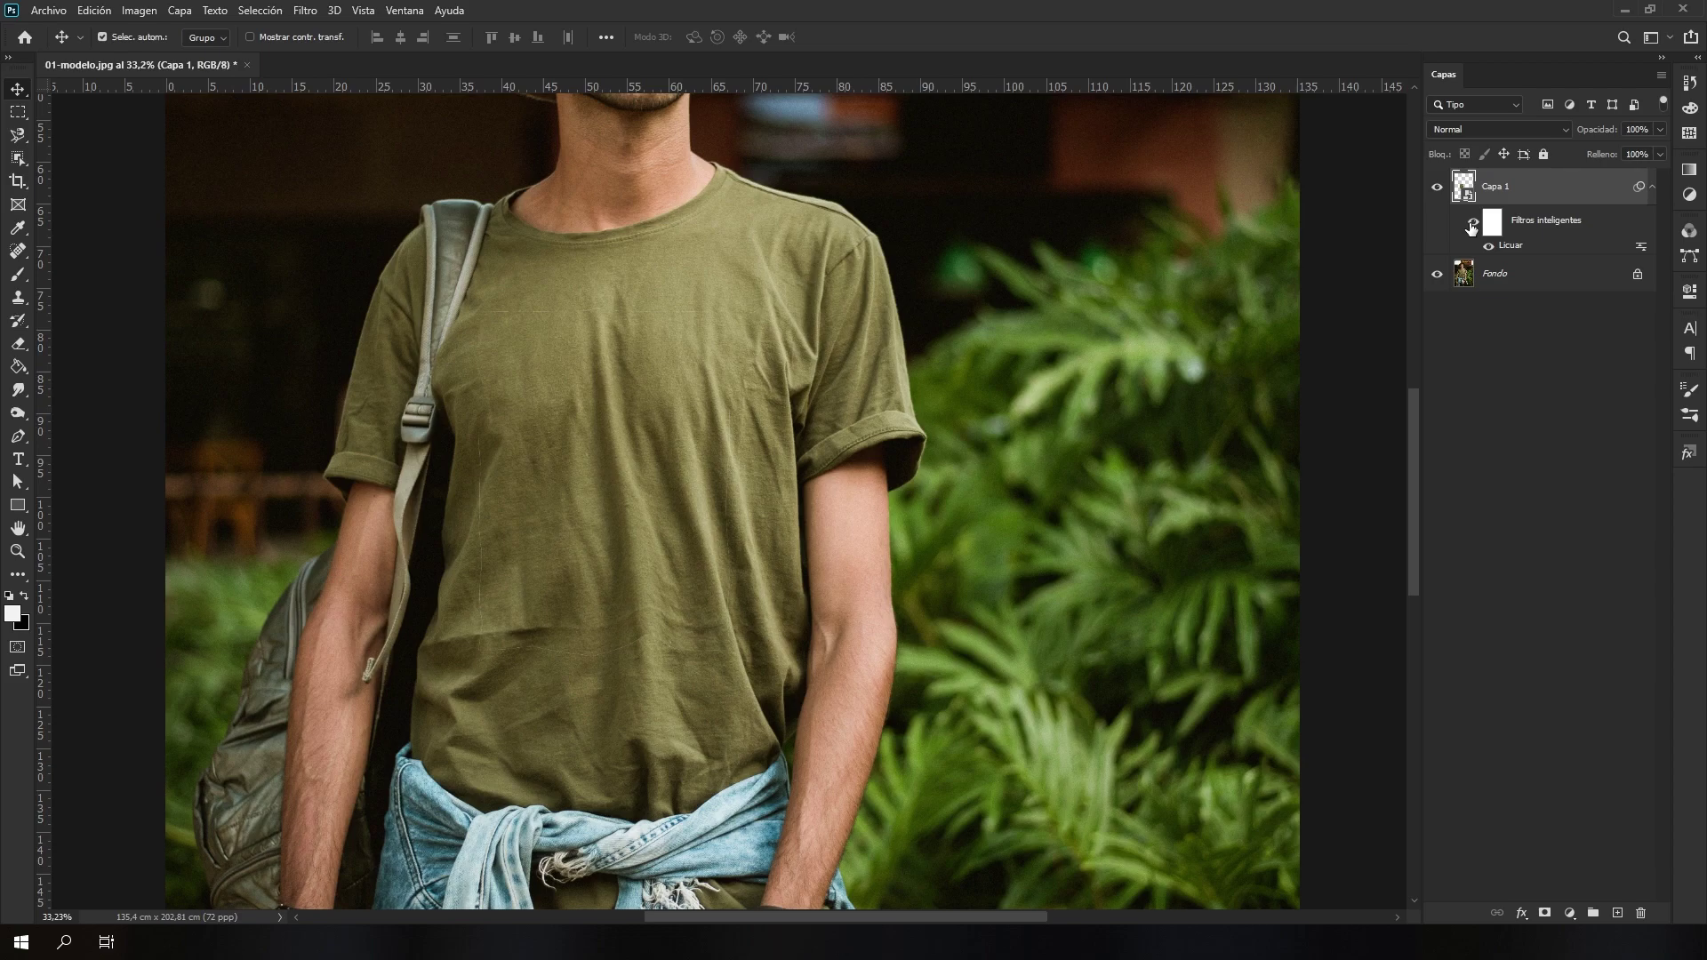
left_click(1472, 223)
Open the smart object's contents and place the 04-d3 winking emoji over the shirt texture.
double_click(1465, 193)
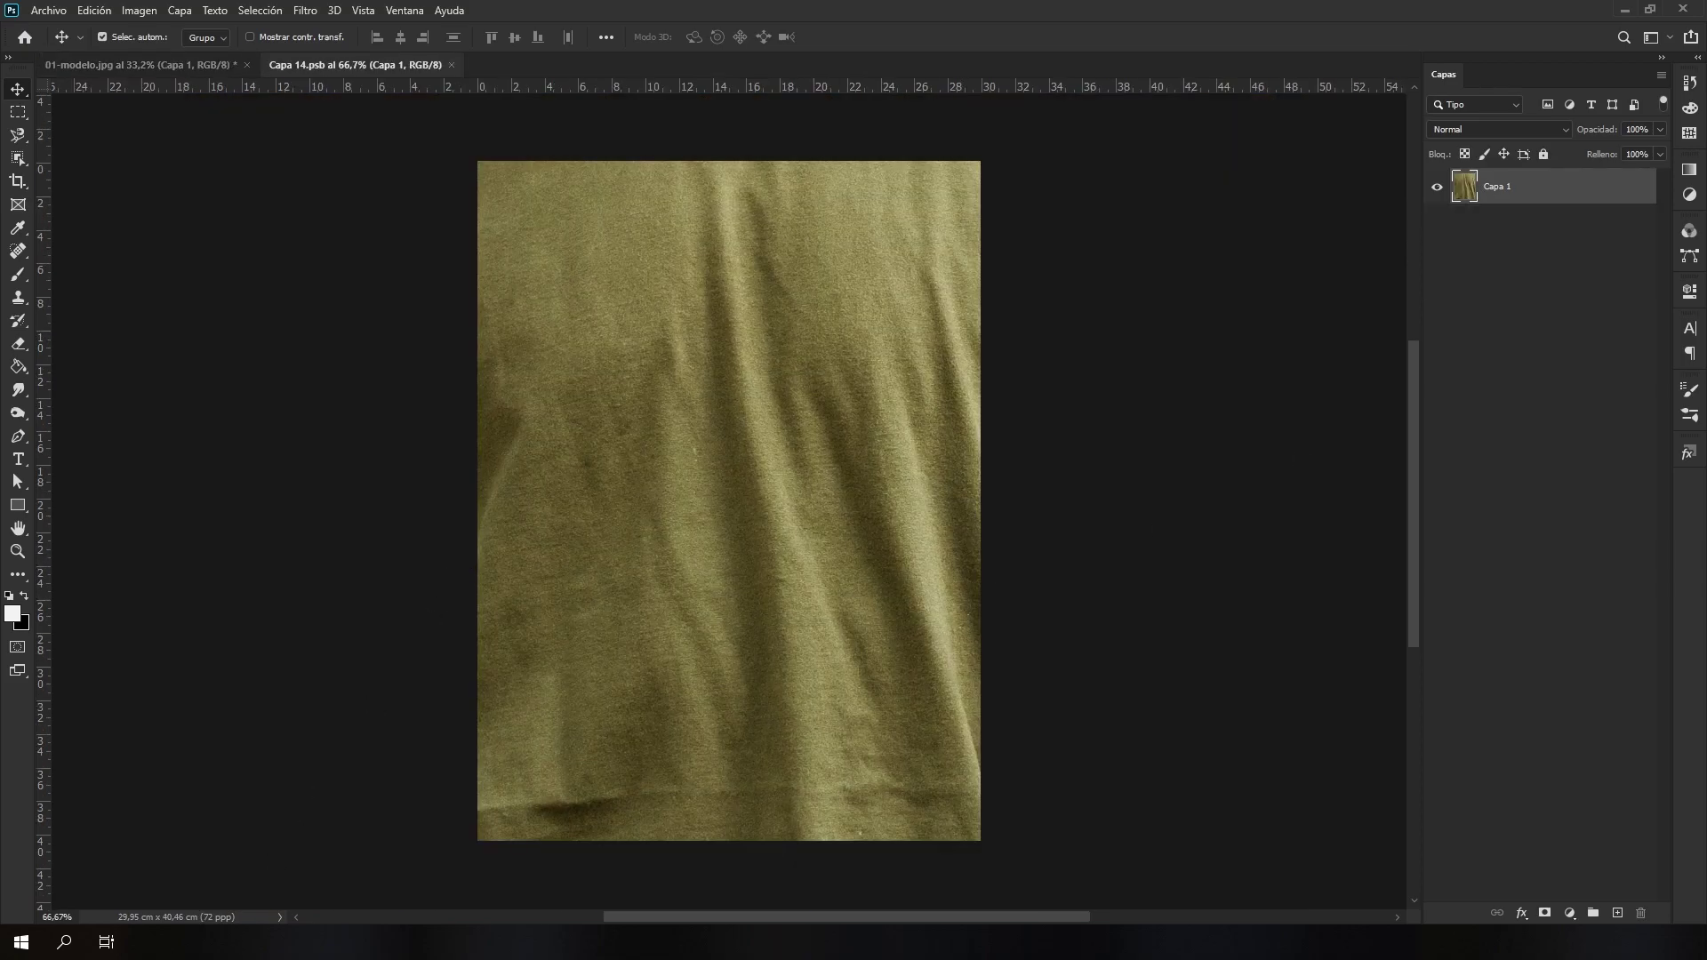
key("alt+Tab")
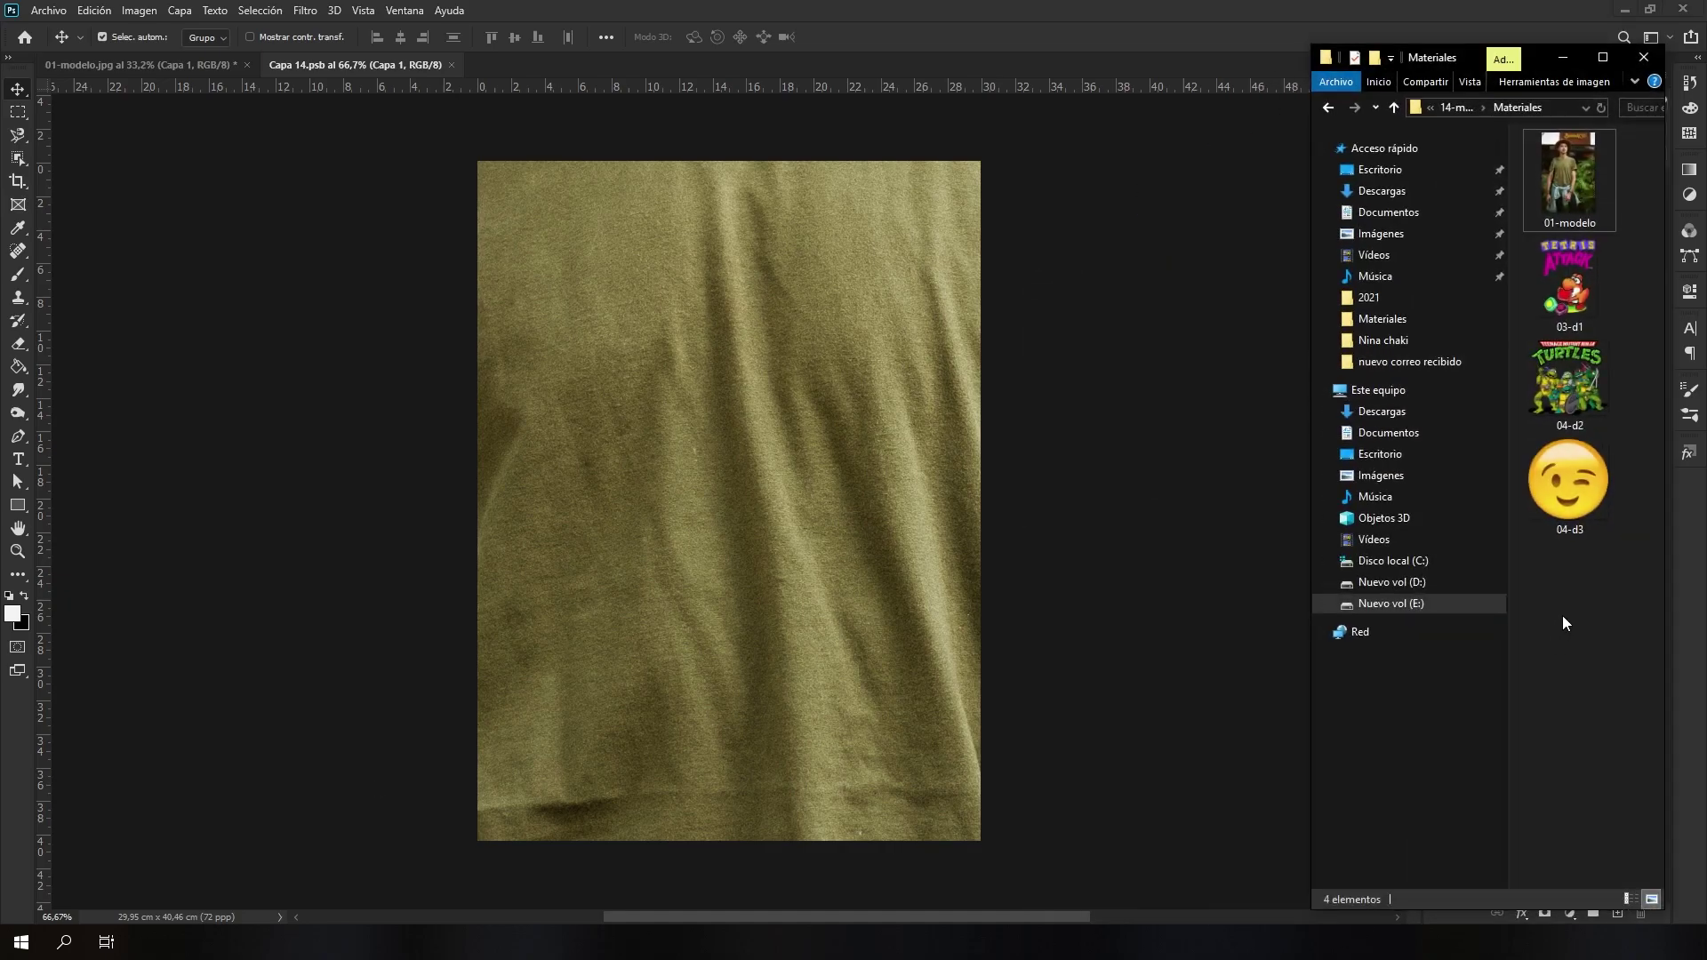
left_click_drag(1568, 480, 1155, 488)
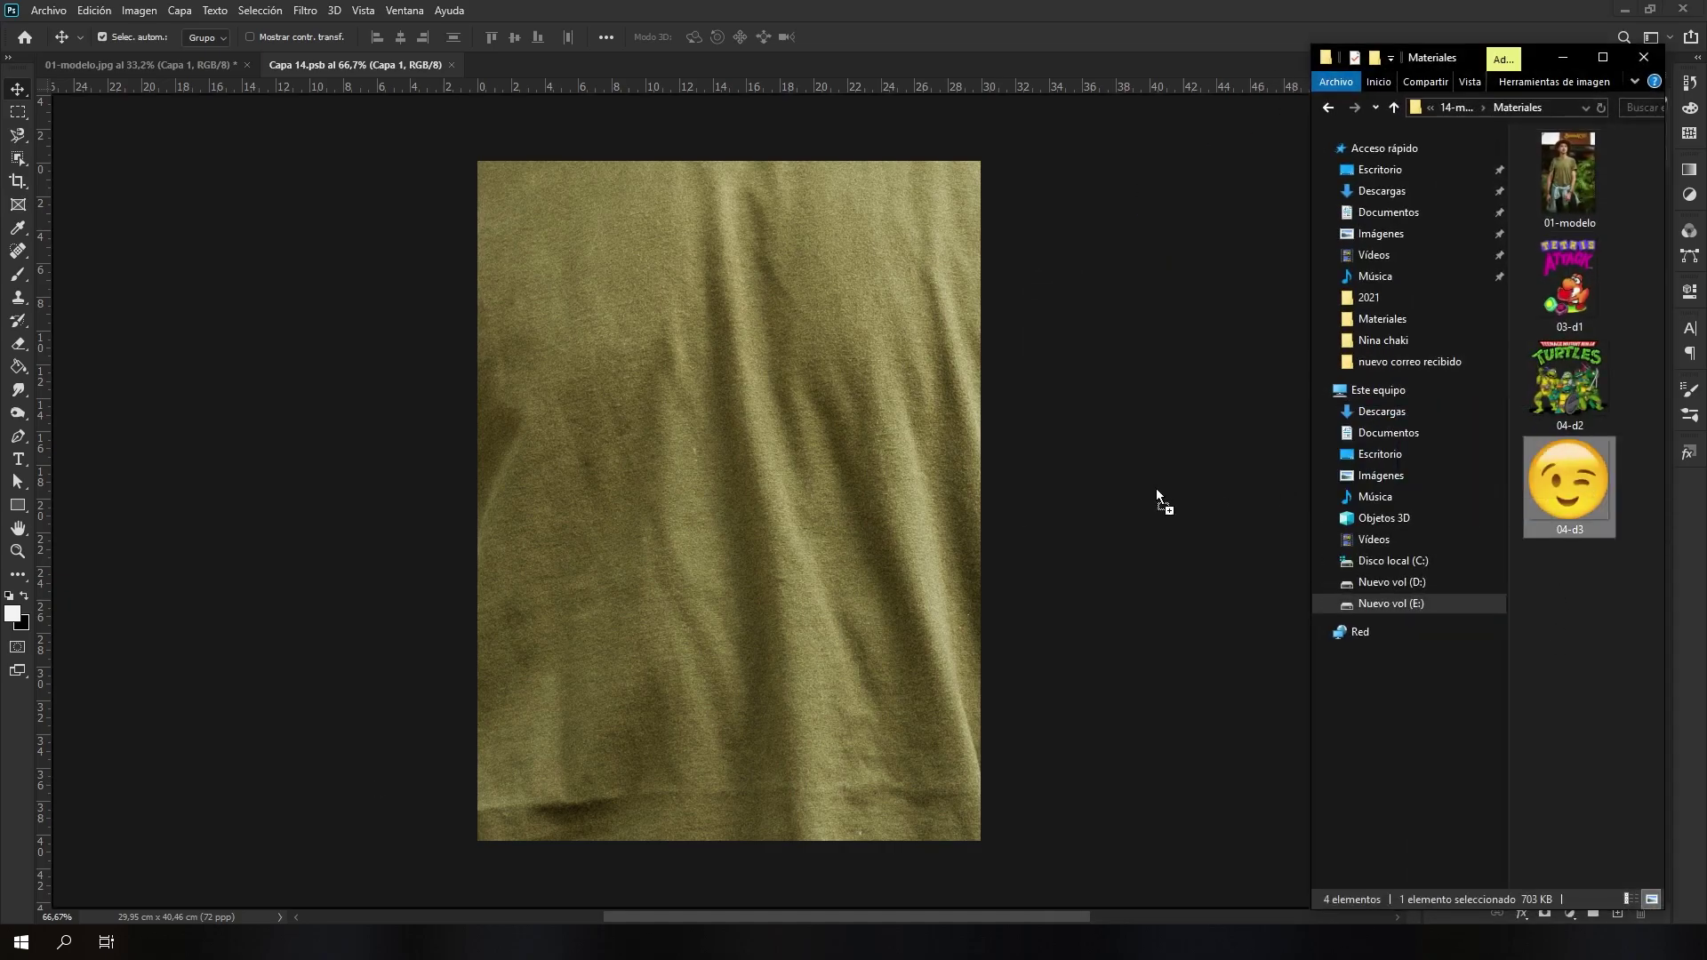
left_click_drag(747, 424, 745, 423)
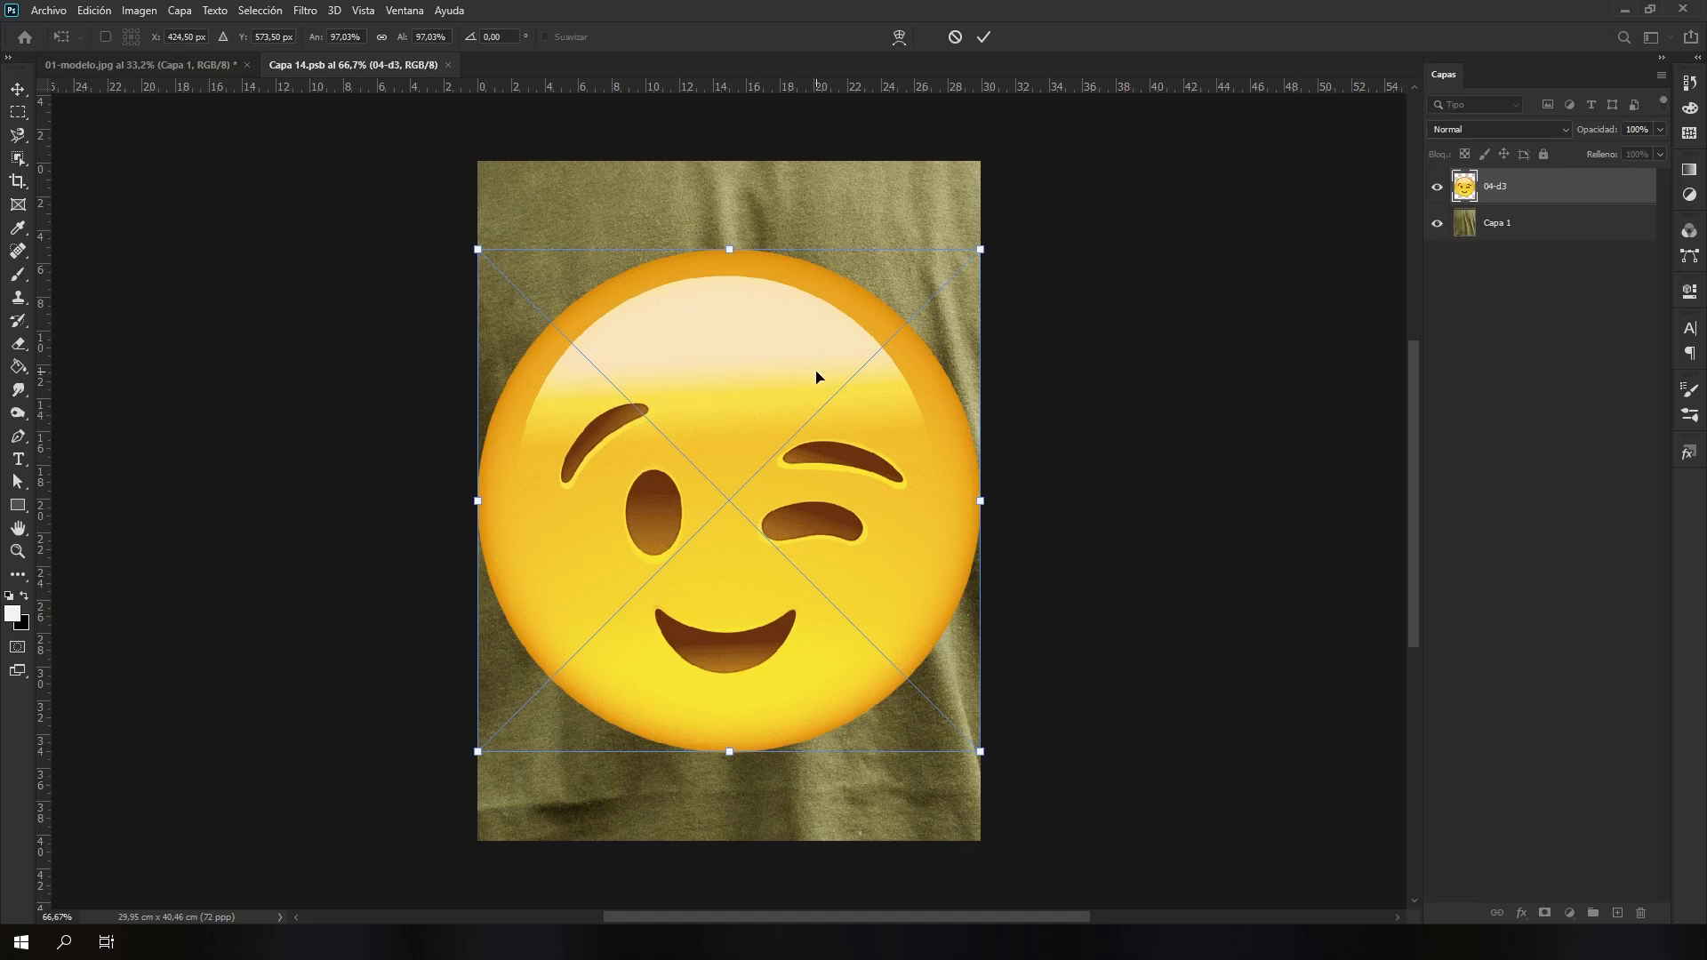
key("Return")
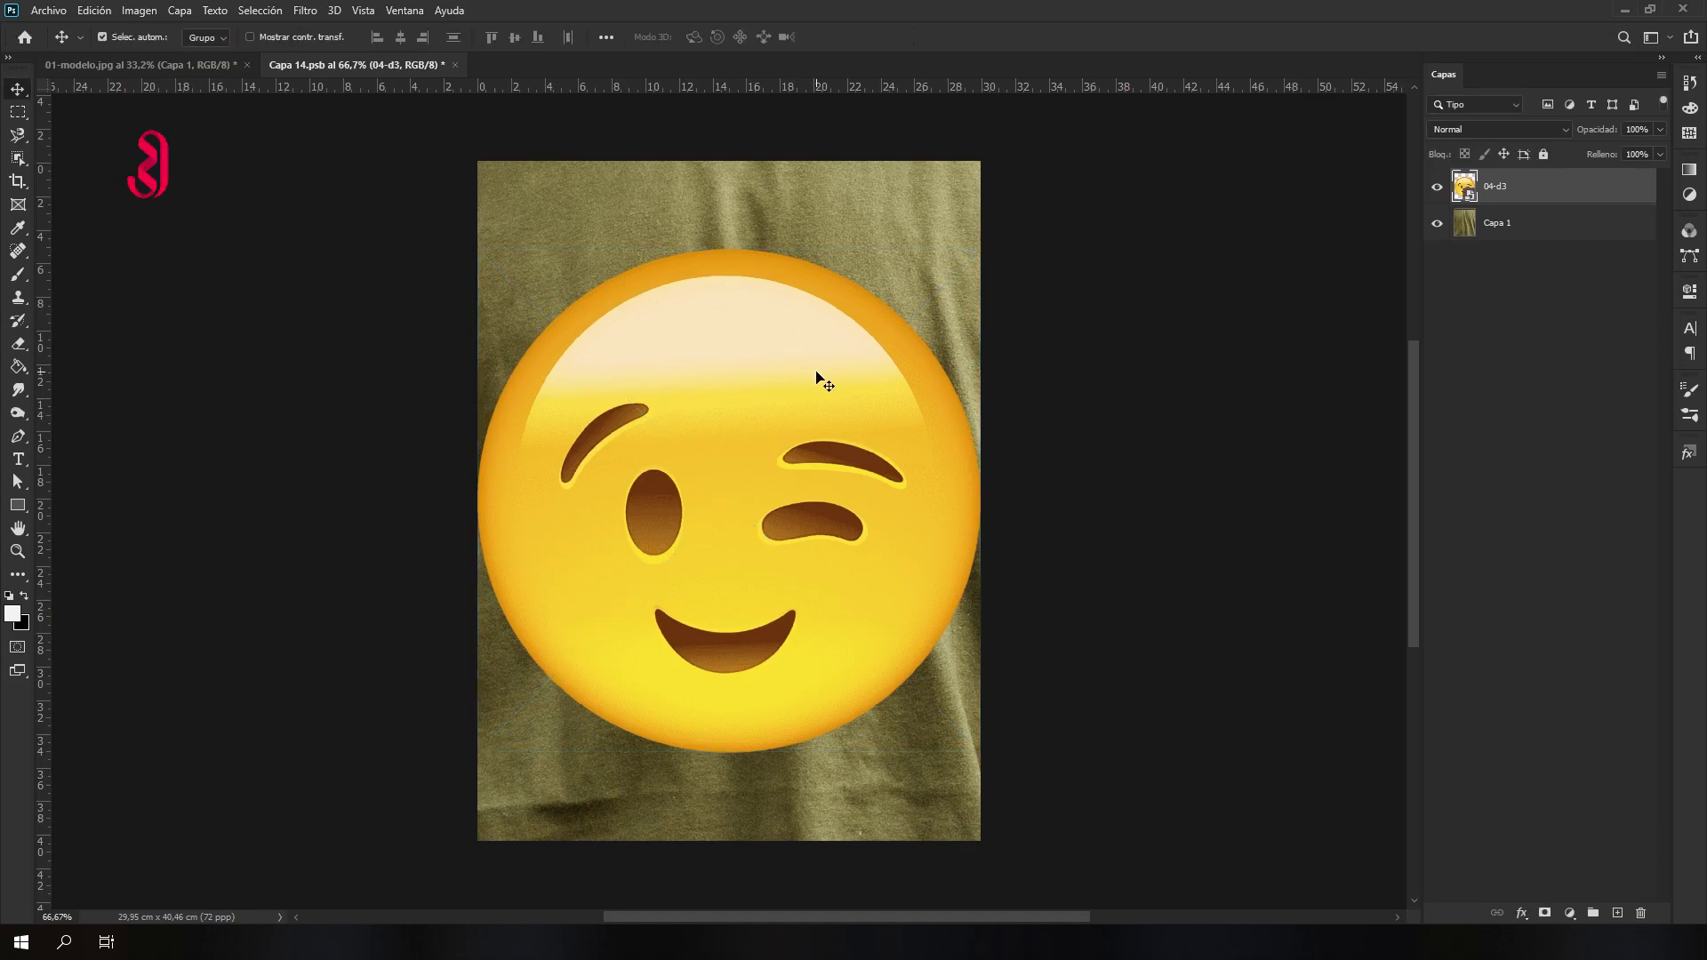
Delete the shirt texture layer Capa 1 and save Capa 14.psb.
left_click(1531, 240)
key("Delete")
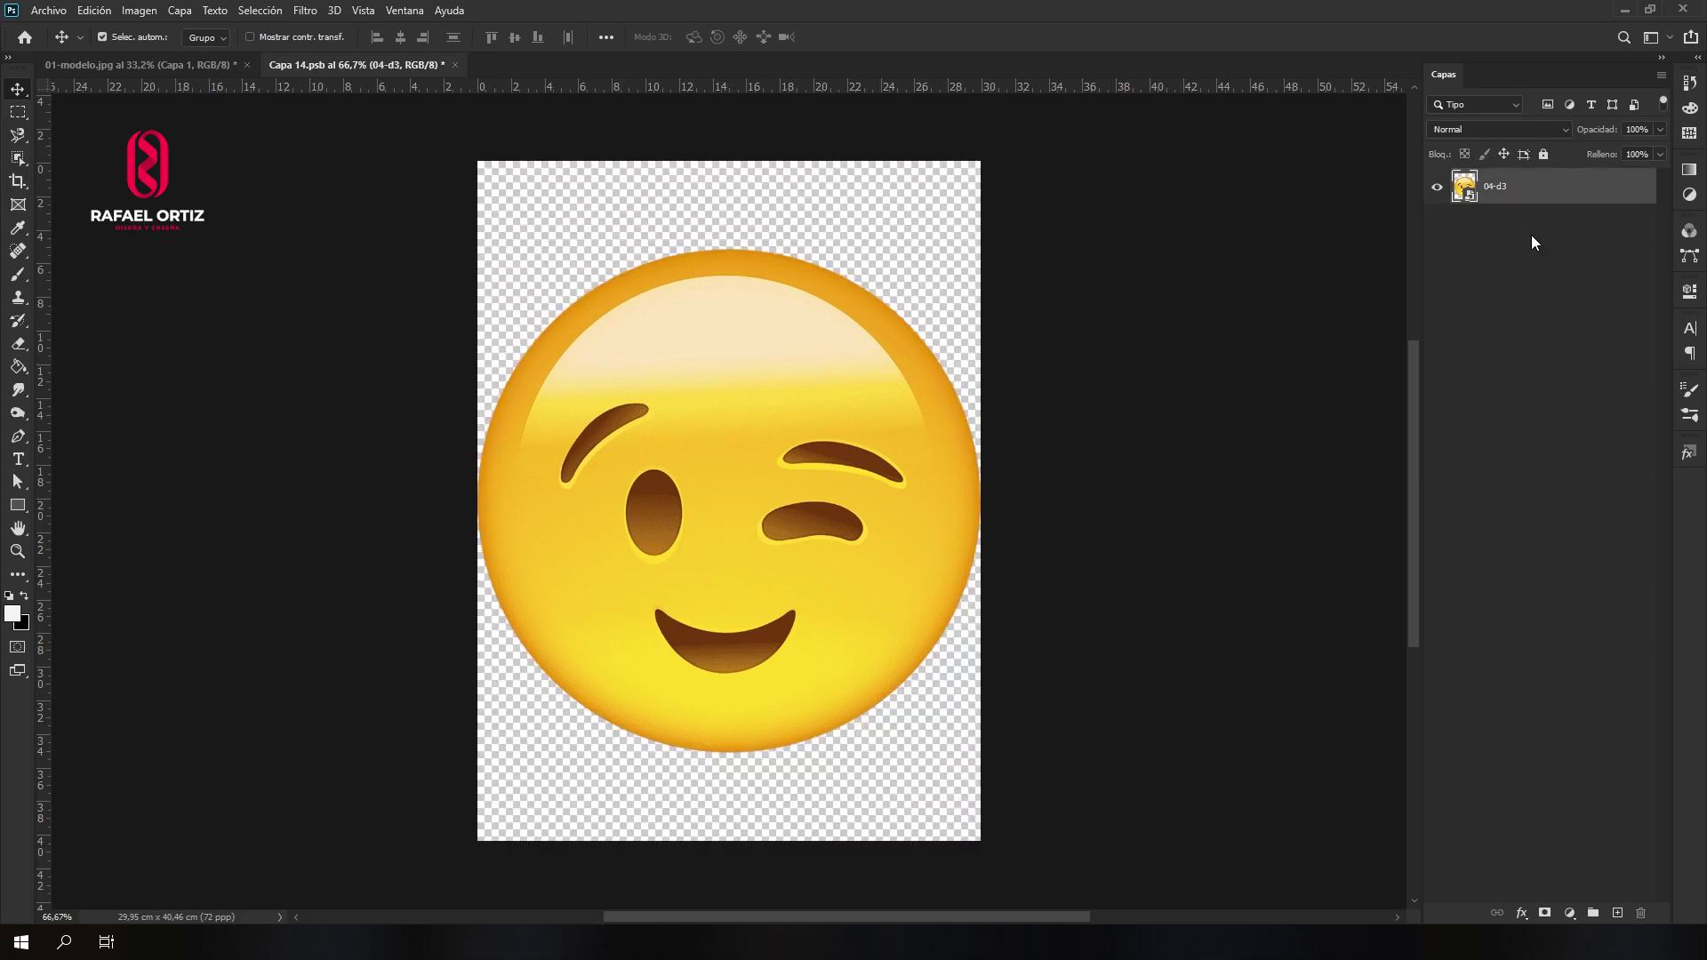
key("ctrl")
key("ctrl+s")
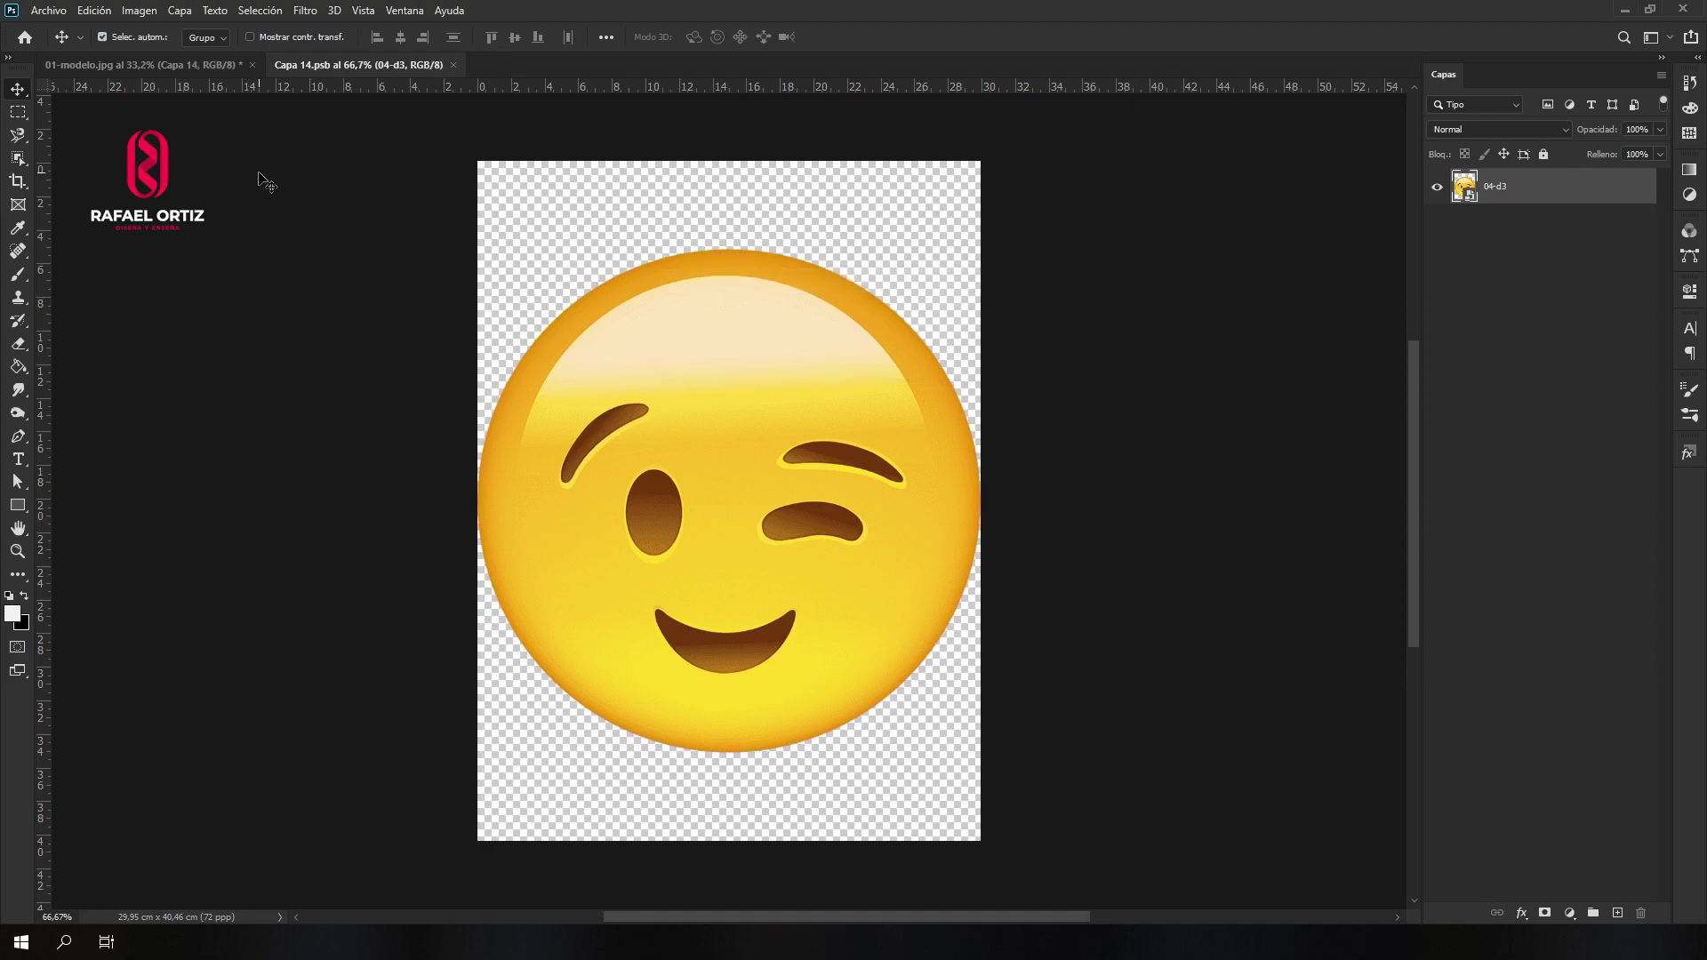
Return to 01-modelo.jpg and toggle the emoji's Liquify smart filter off and back on.
left_click(147, 65)
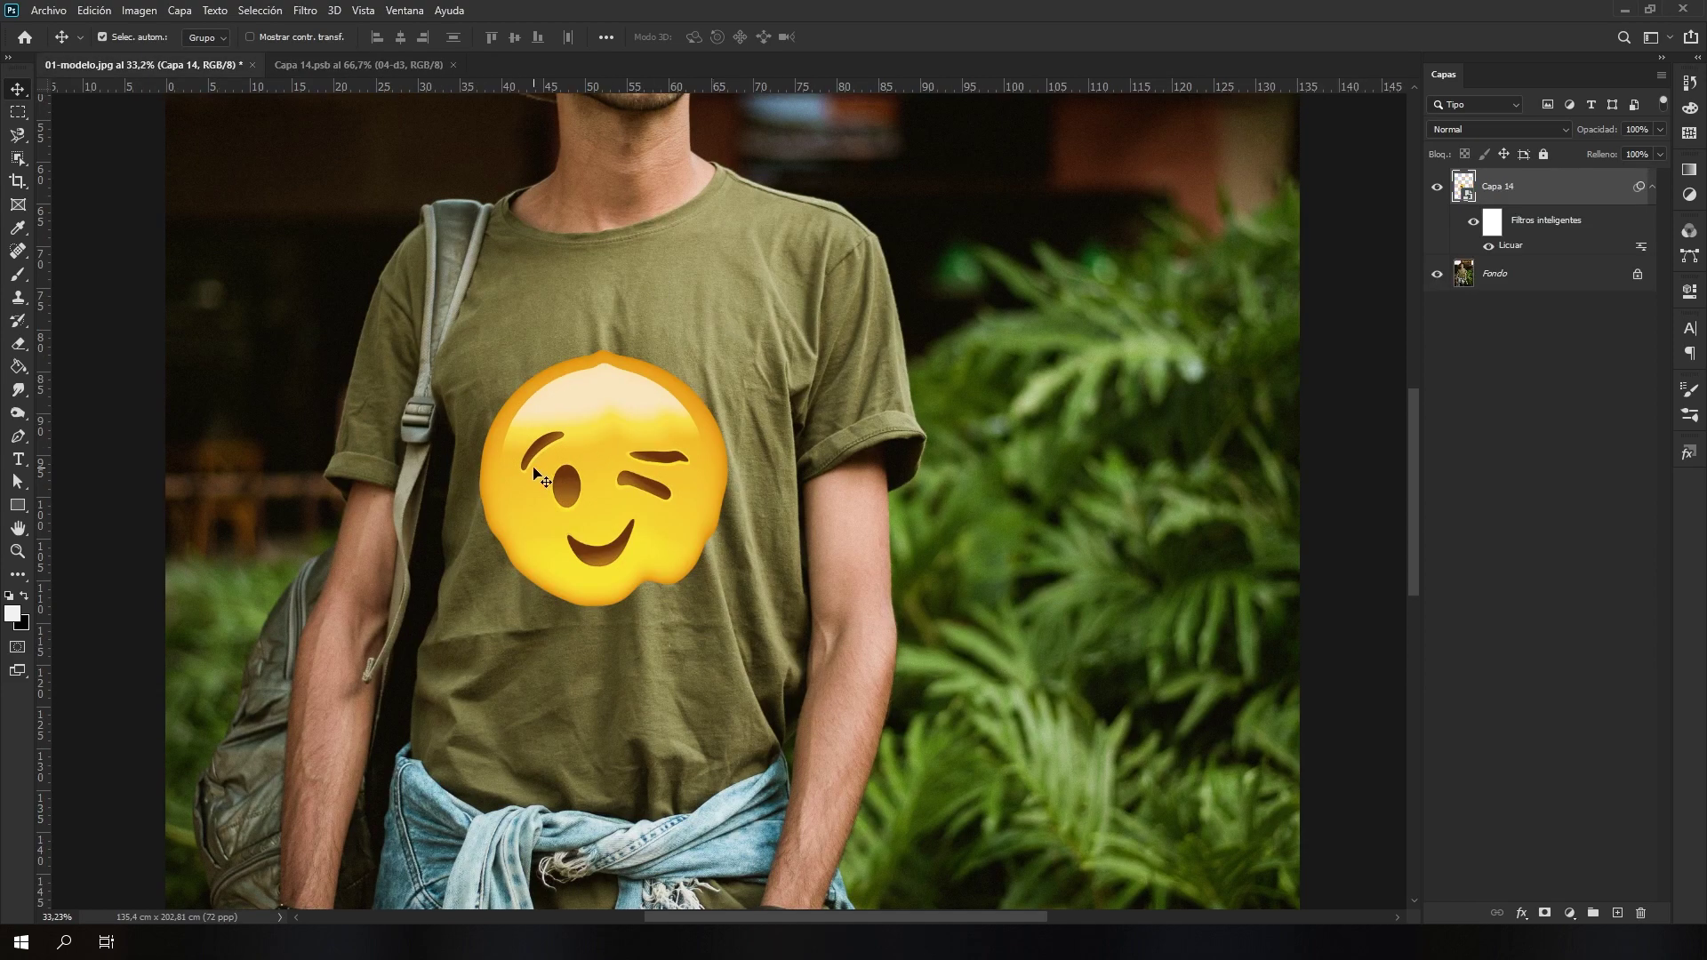
scroll(509, 466, "up", 2)
scroll(509, 466, "up", 1)
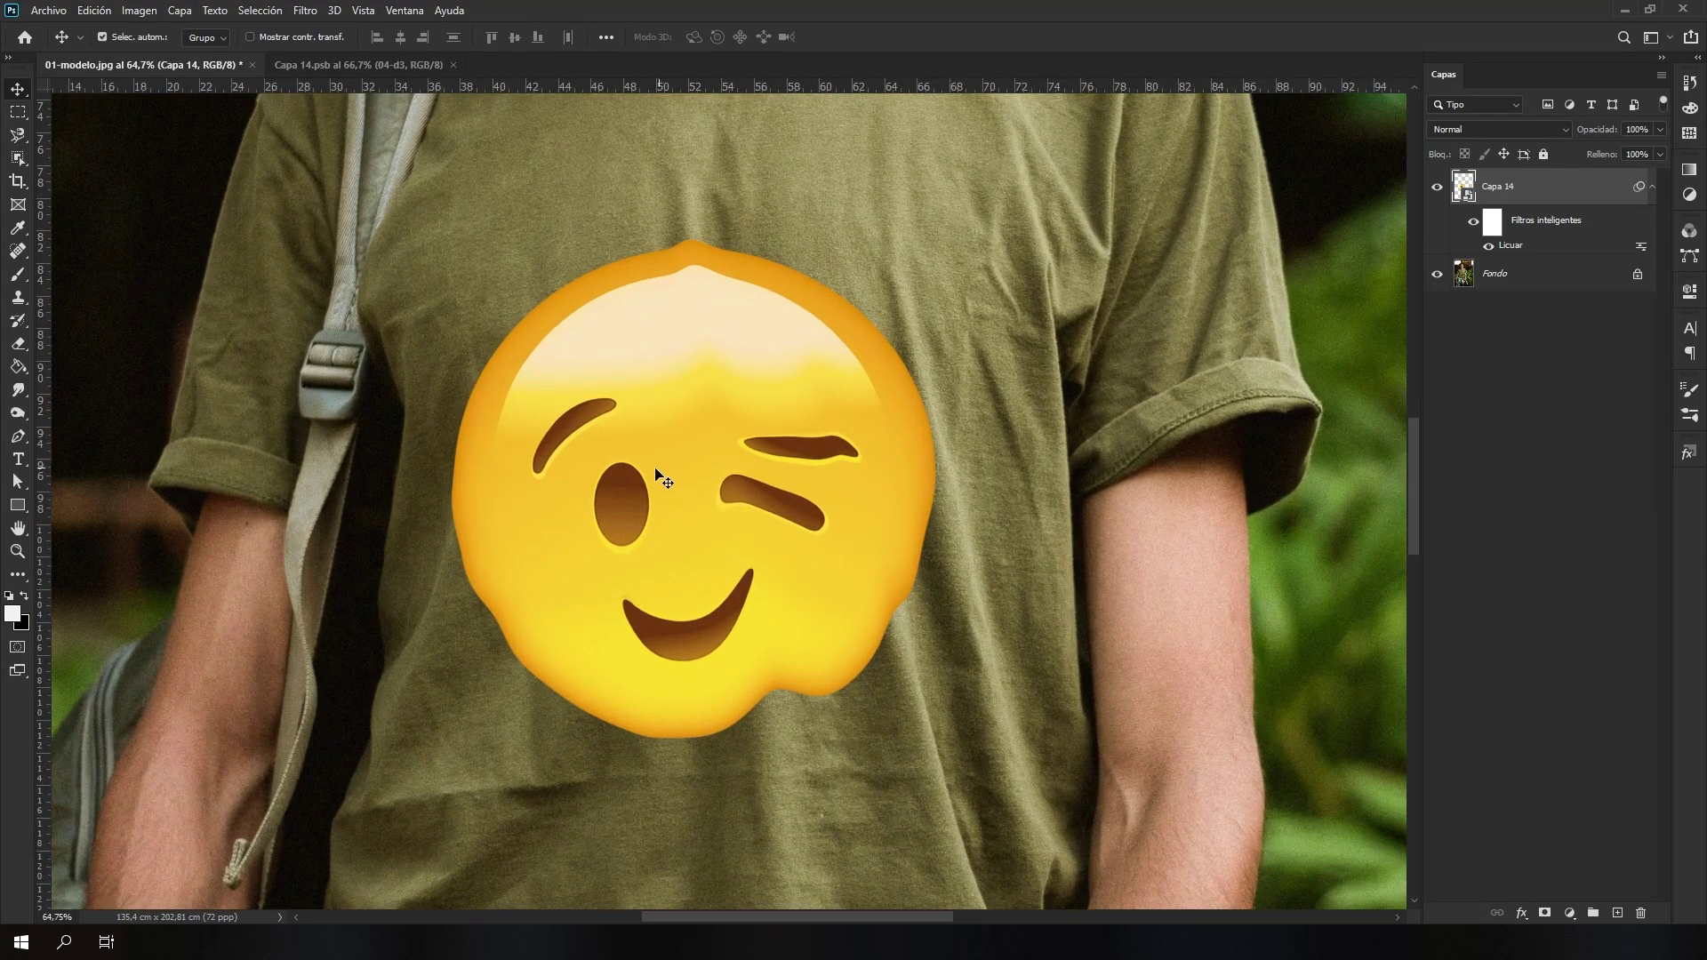
scroll(694, 514, "down", 1)
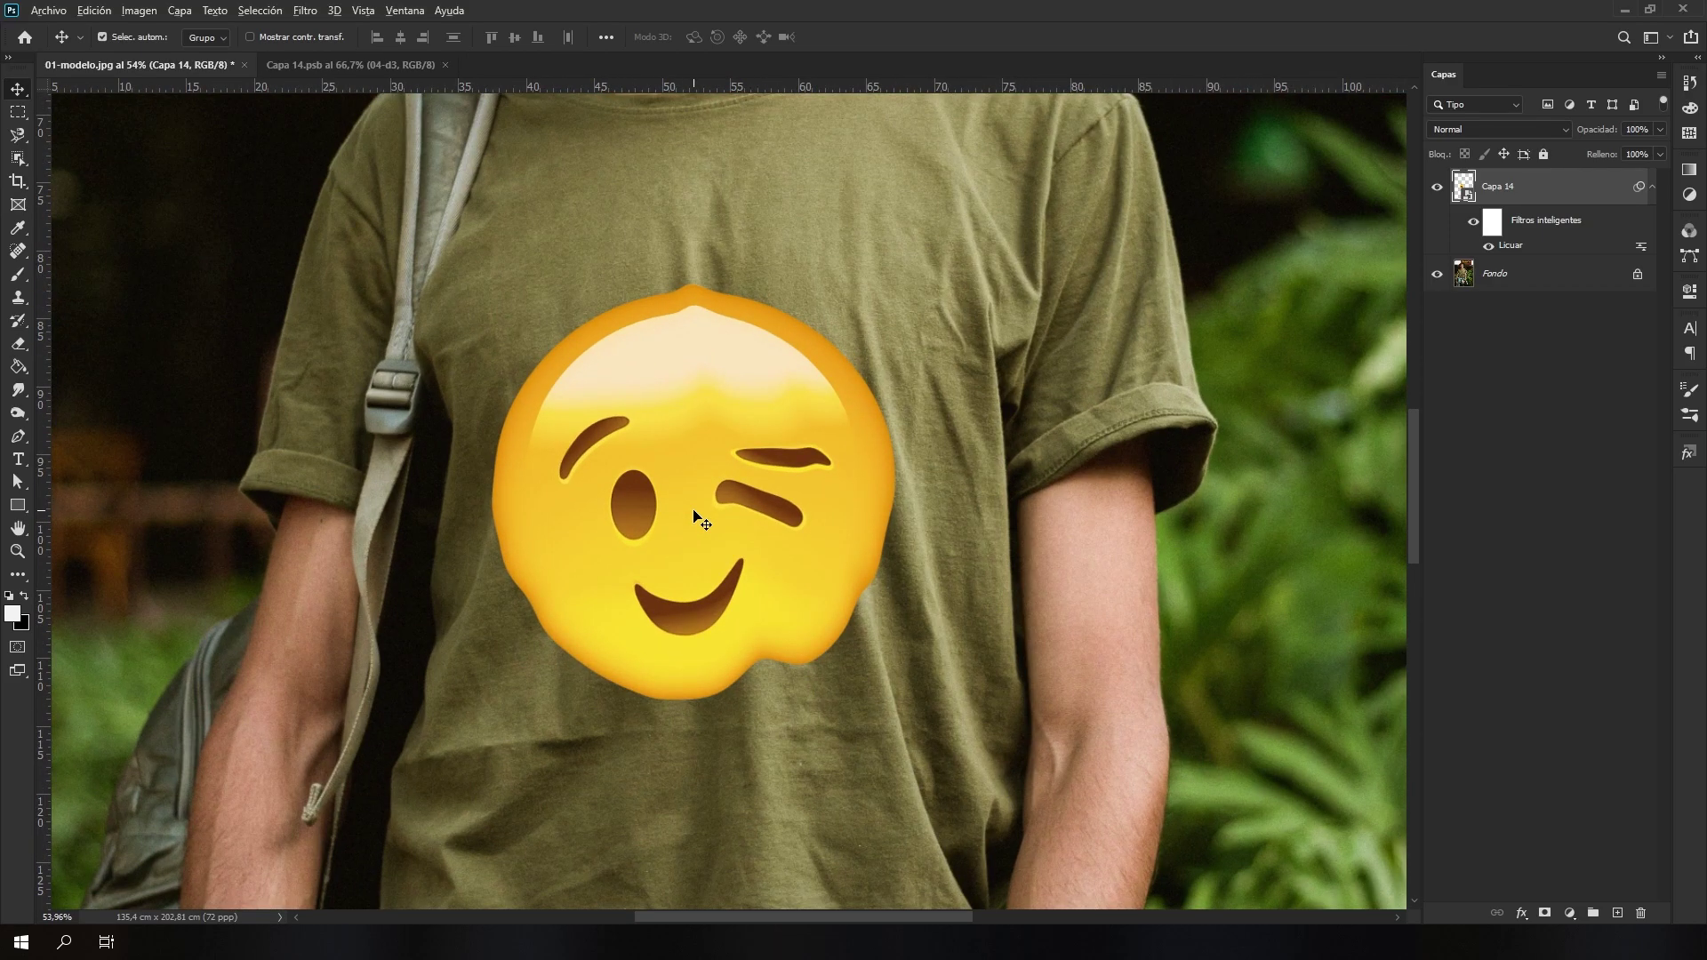
scroll(694, 514, "up", 1)
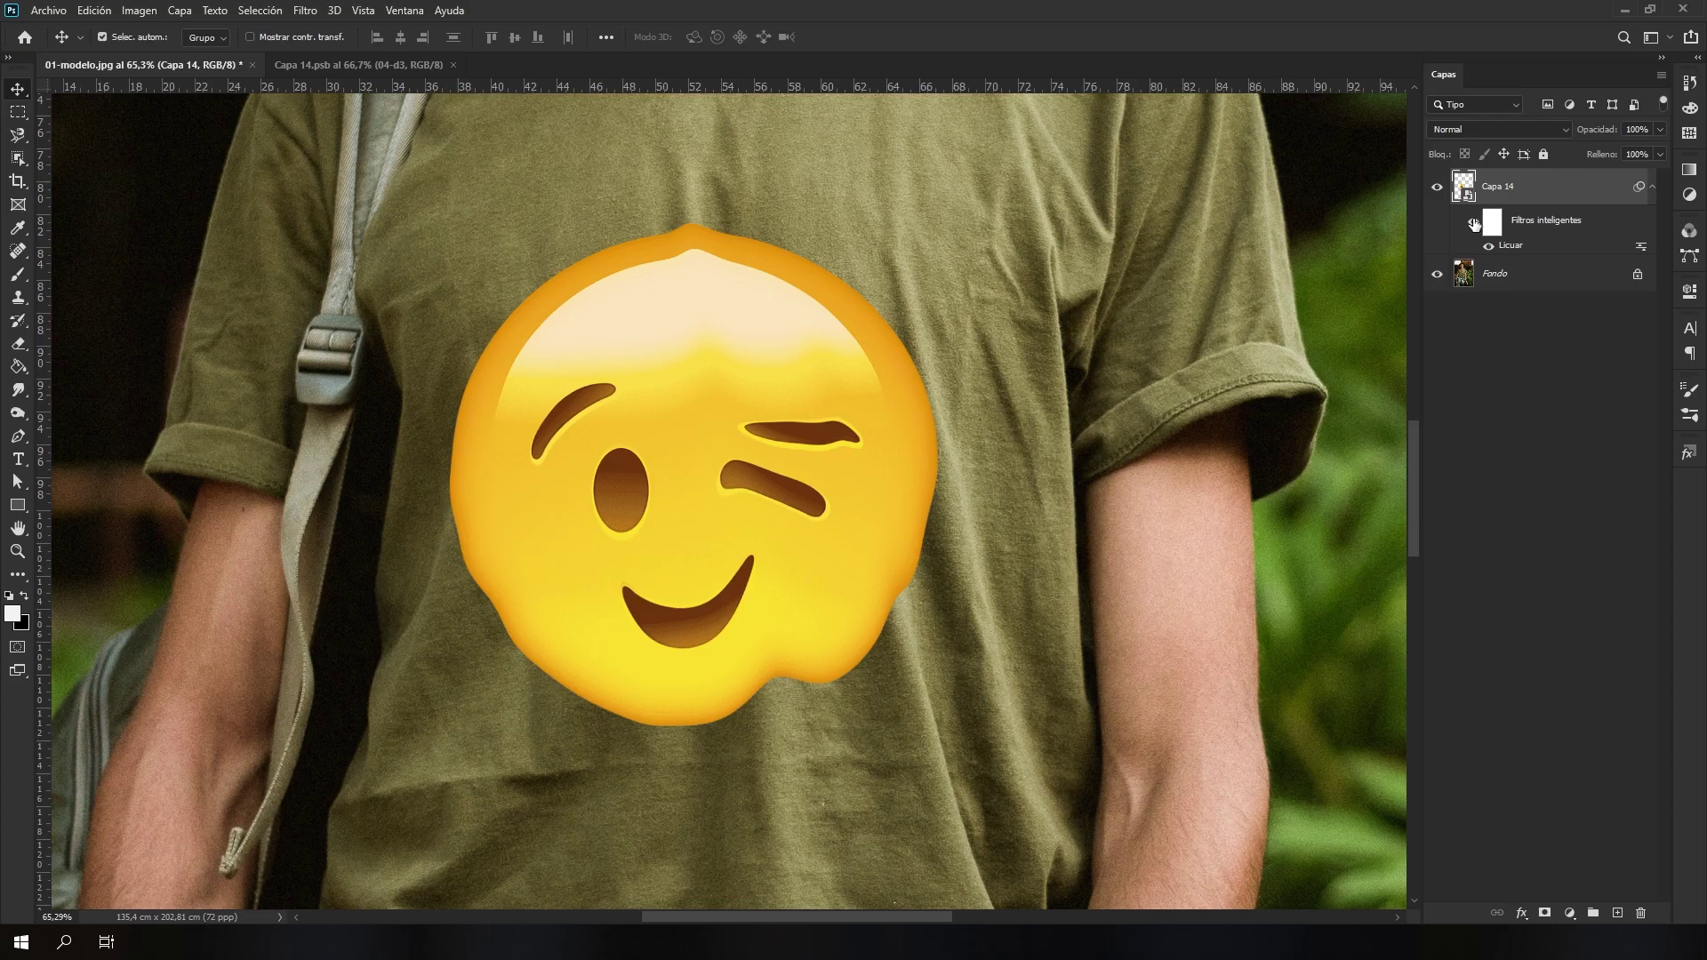
left_click(1473, 224)
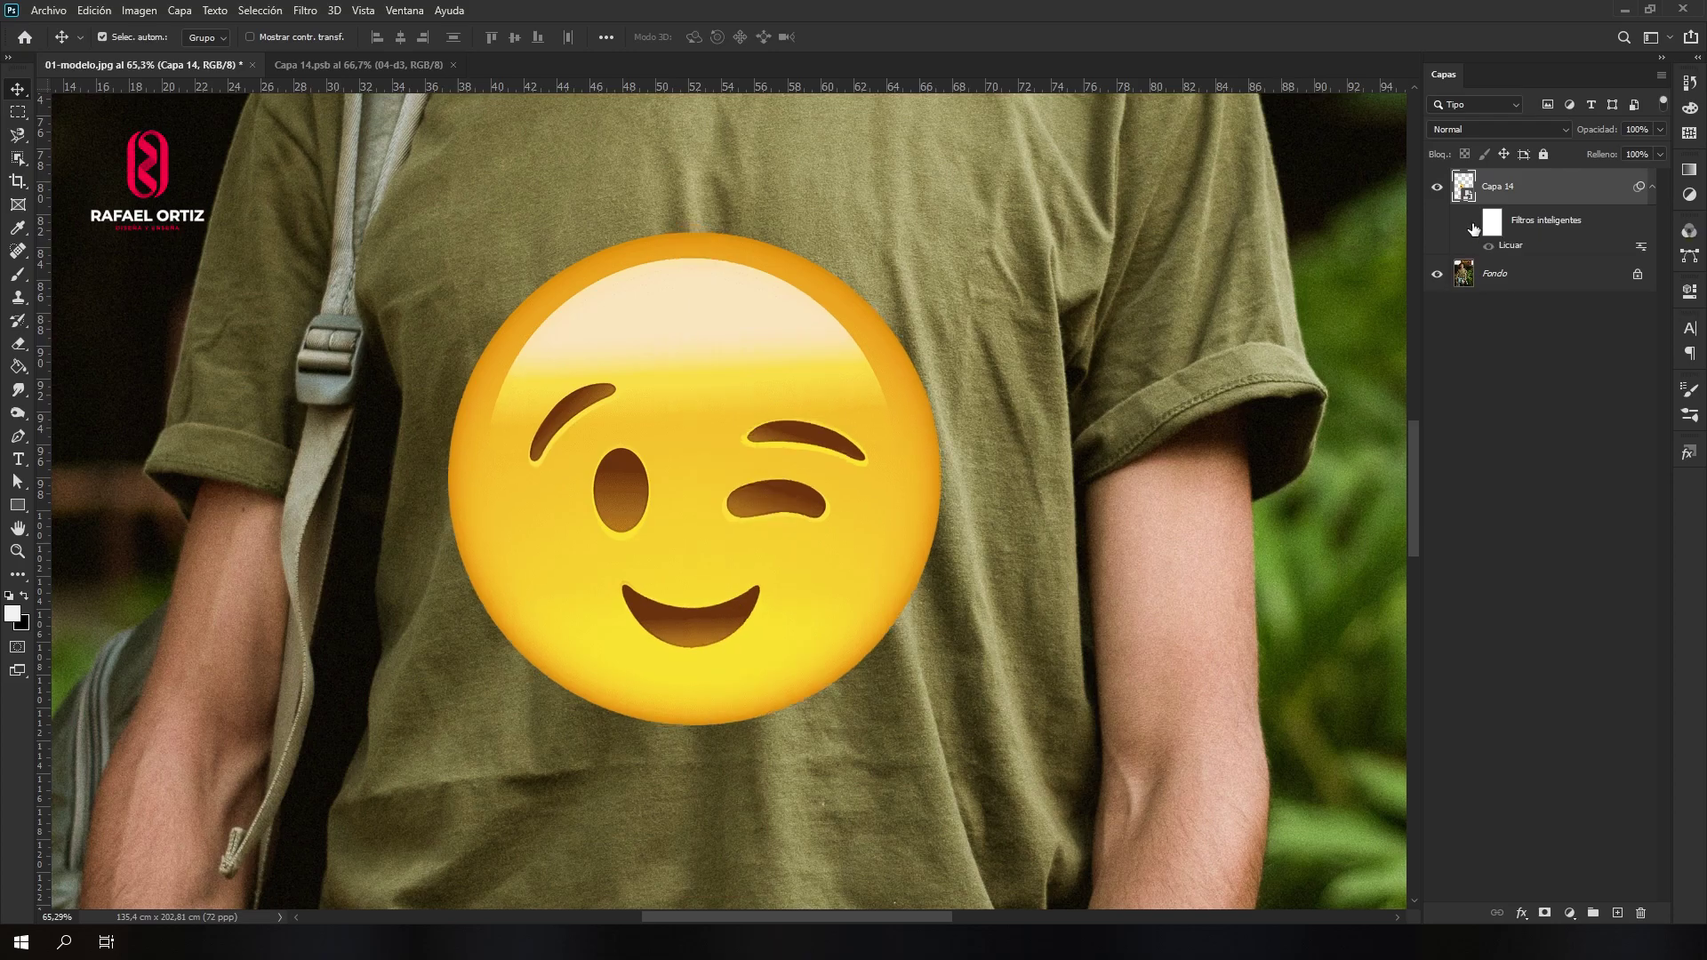
left_click(1473, 224)
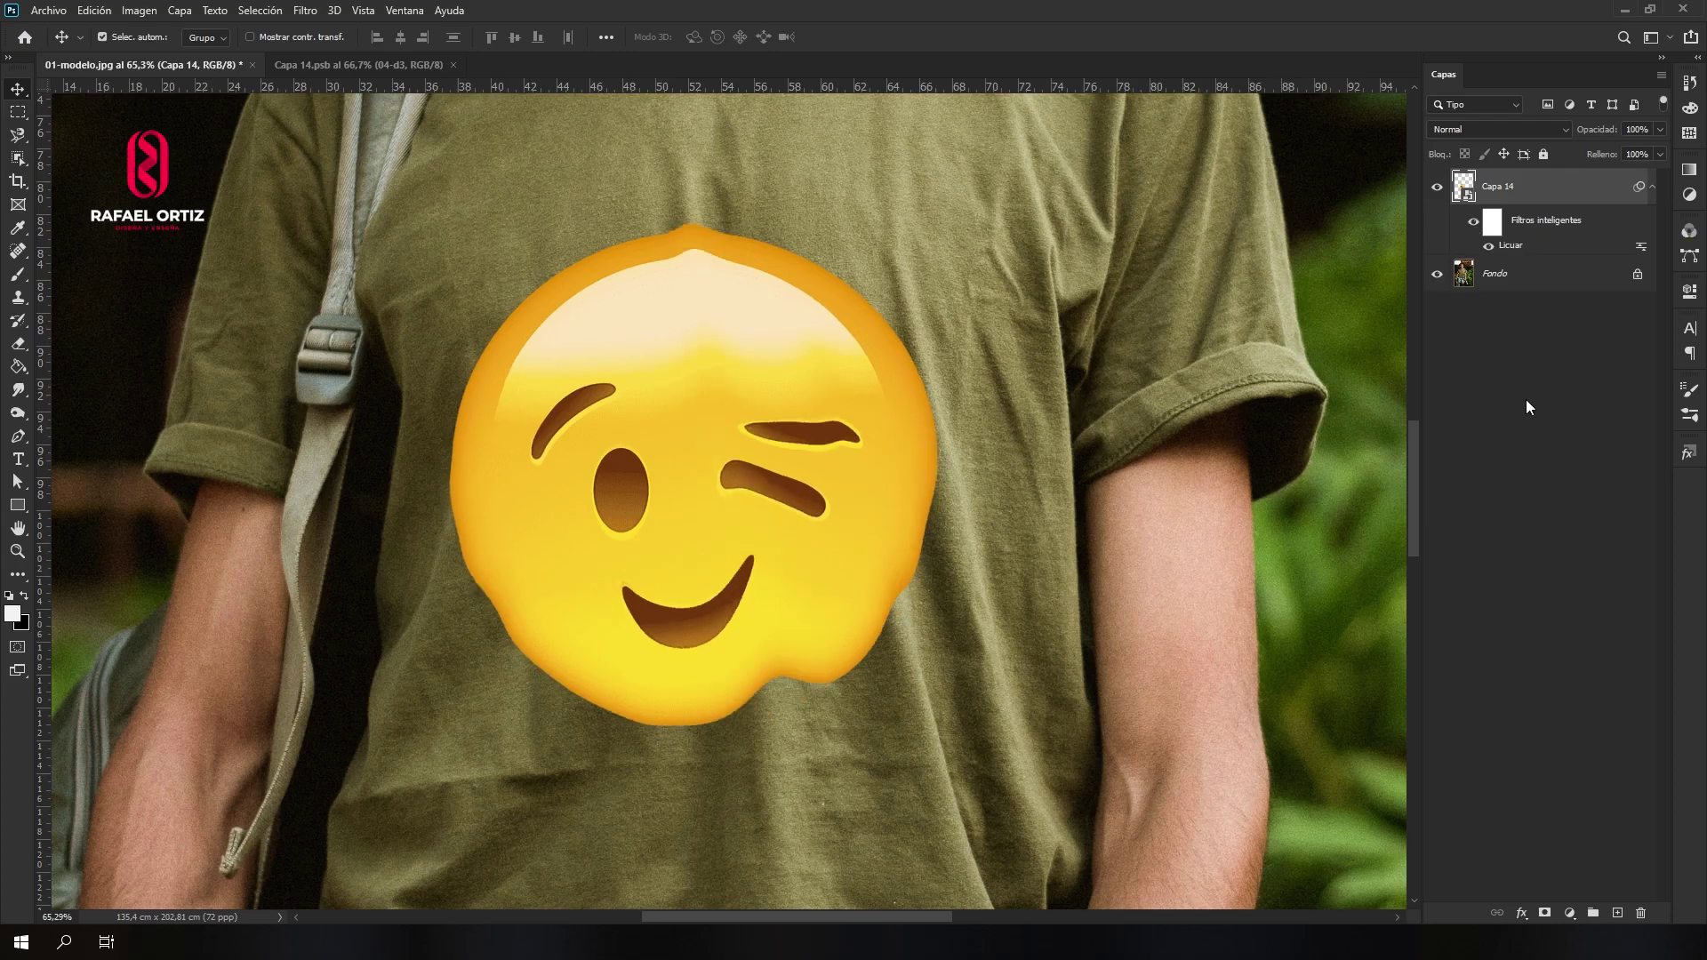
right_click(1553, 193)
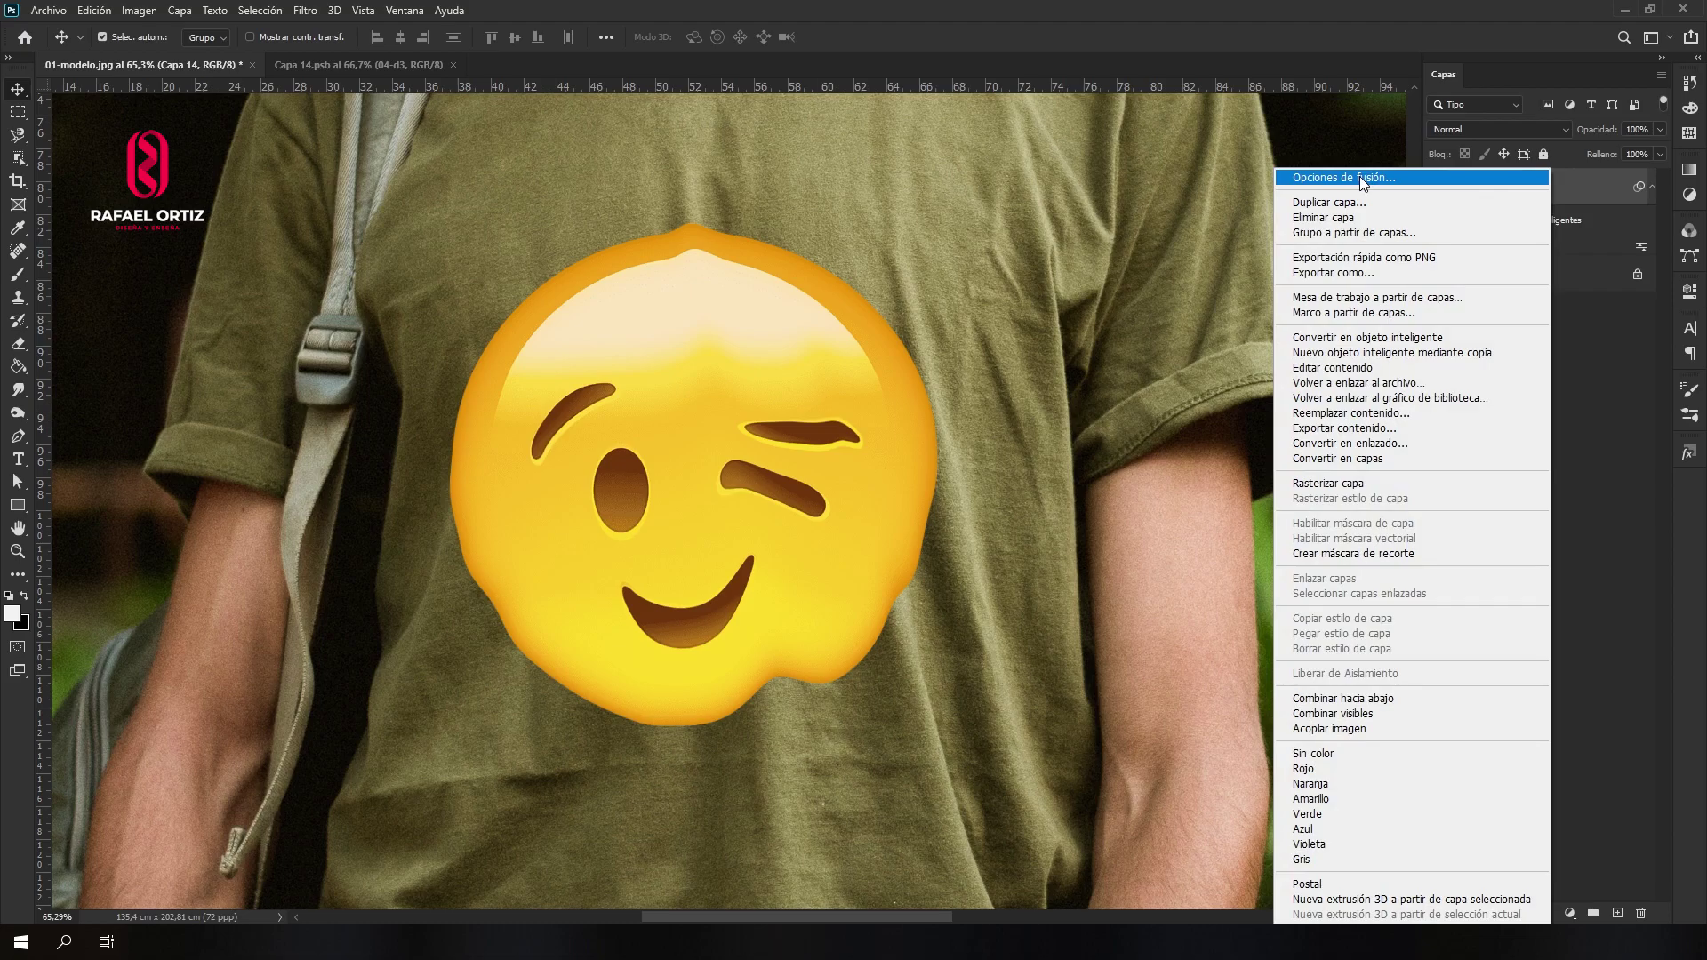
Split Capa 14's Capa subyacente black Blend If slider to 0/155, apply, then hide Capa 14.
left_click(1359, 177)
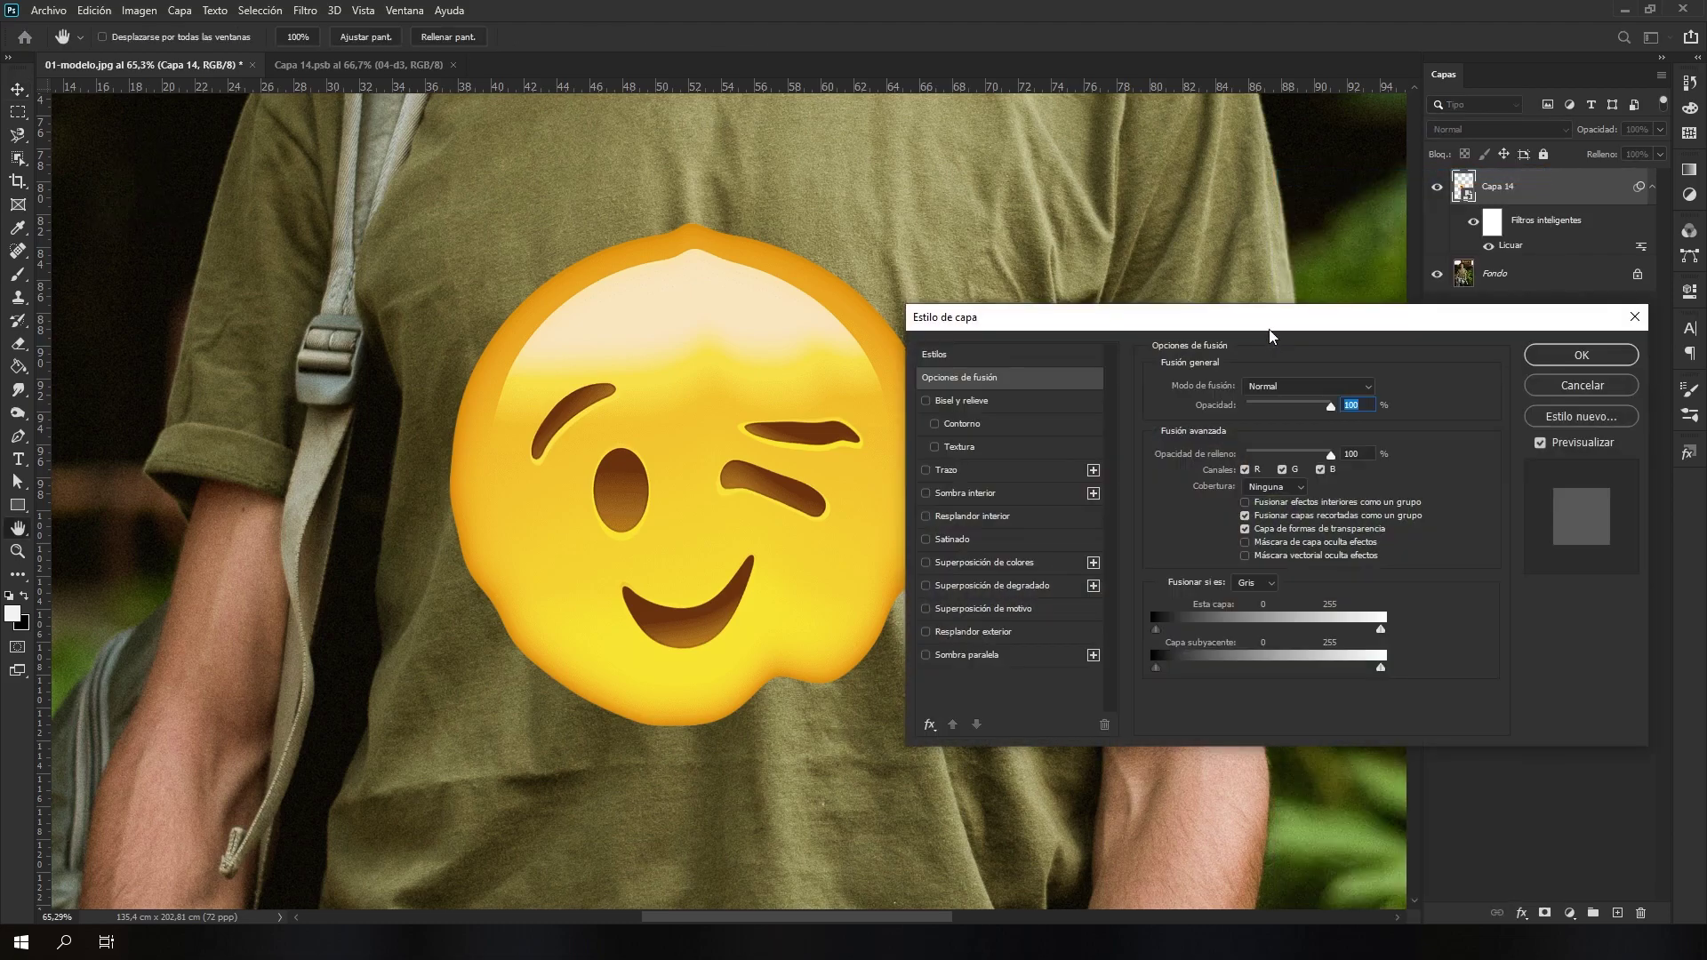
left_click_drag(1270, 330, 1283, 79)
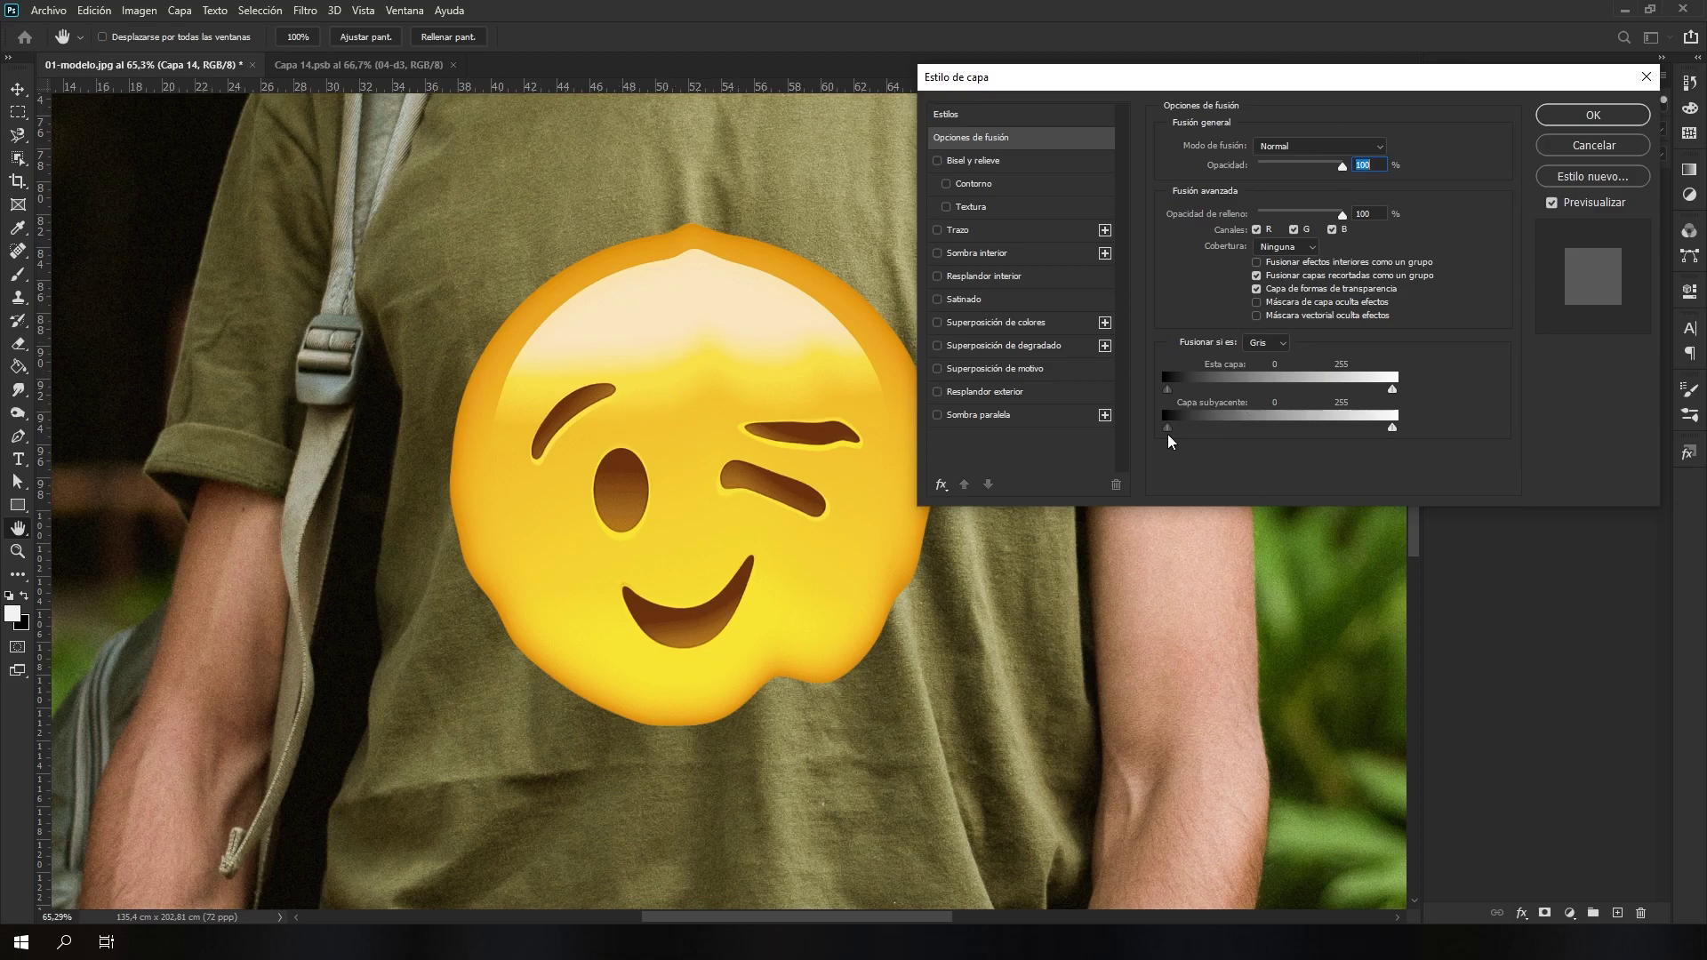
mouse_move(1181, 427)
left_mouse_down()
mouse_move(1284, 426)
mouse_move(1237, 426)
left_mouse_up()
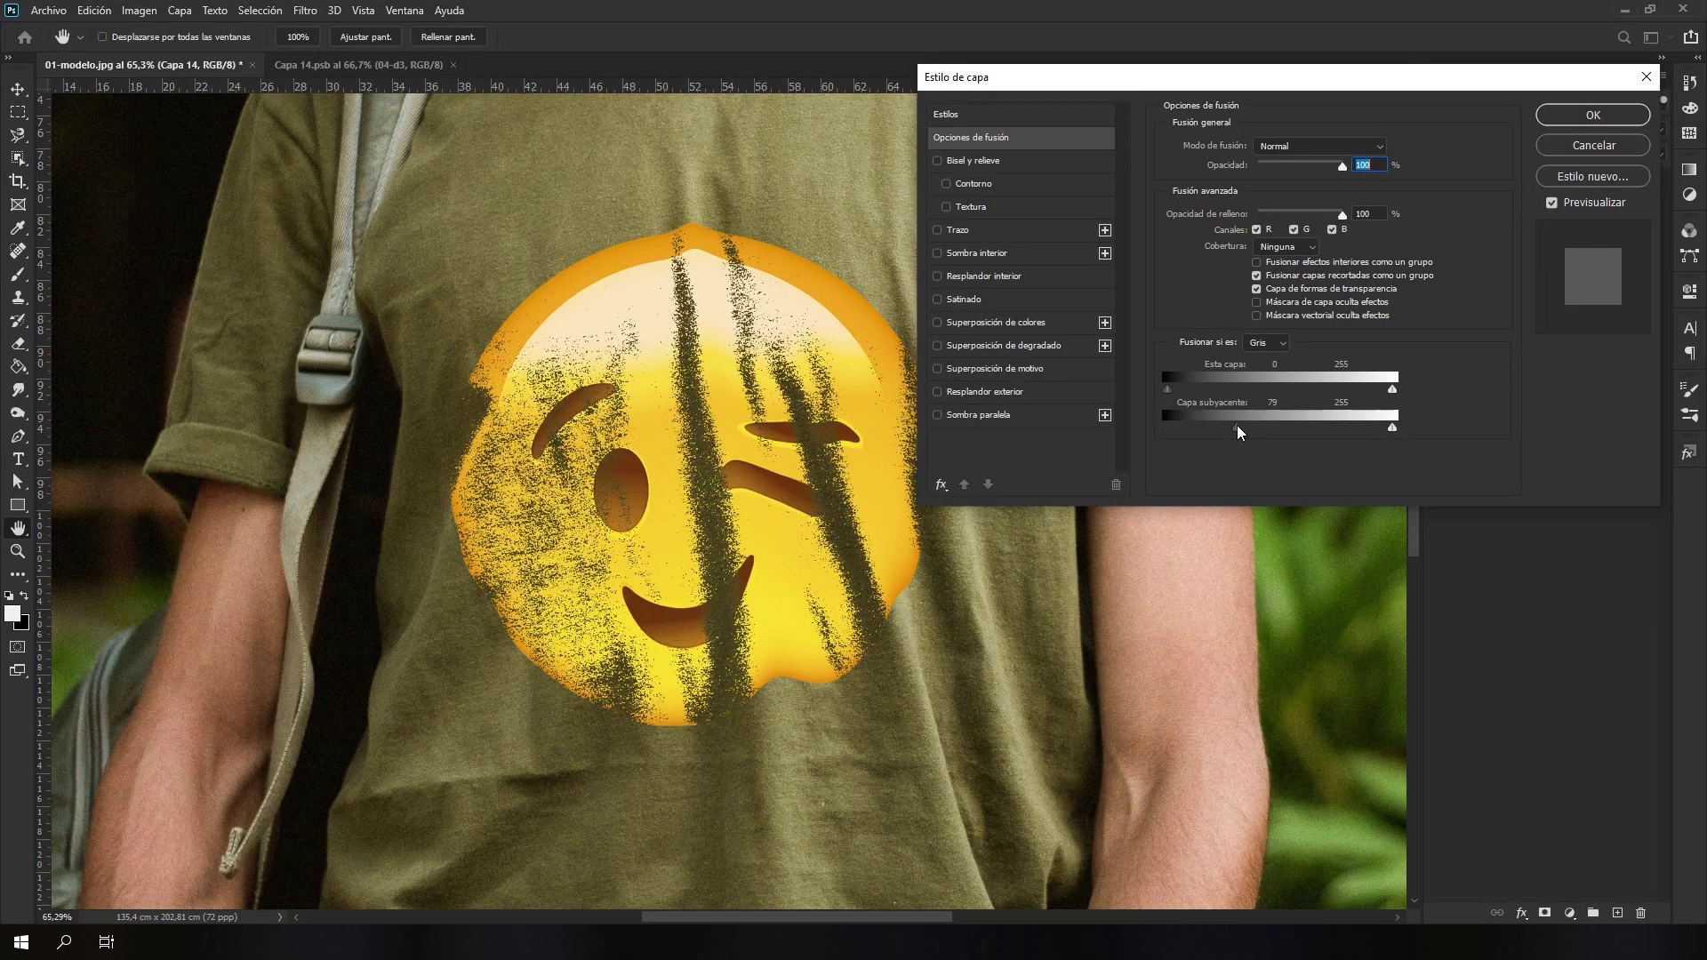
left_click_drag(1235, 425, 1243, 433)
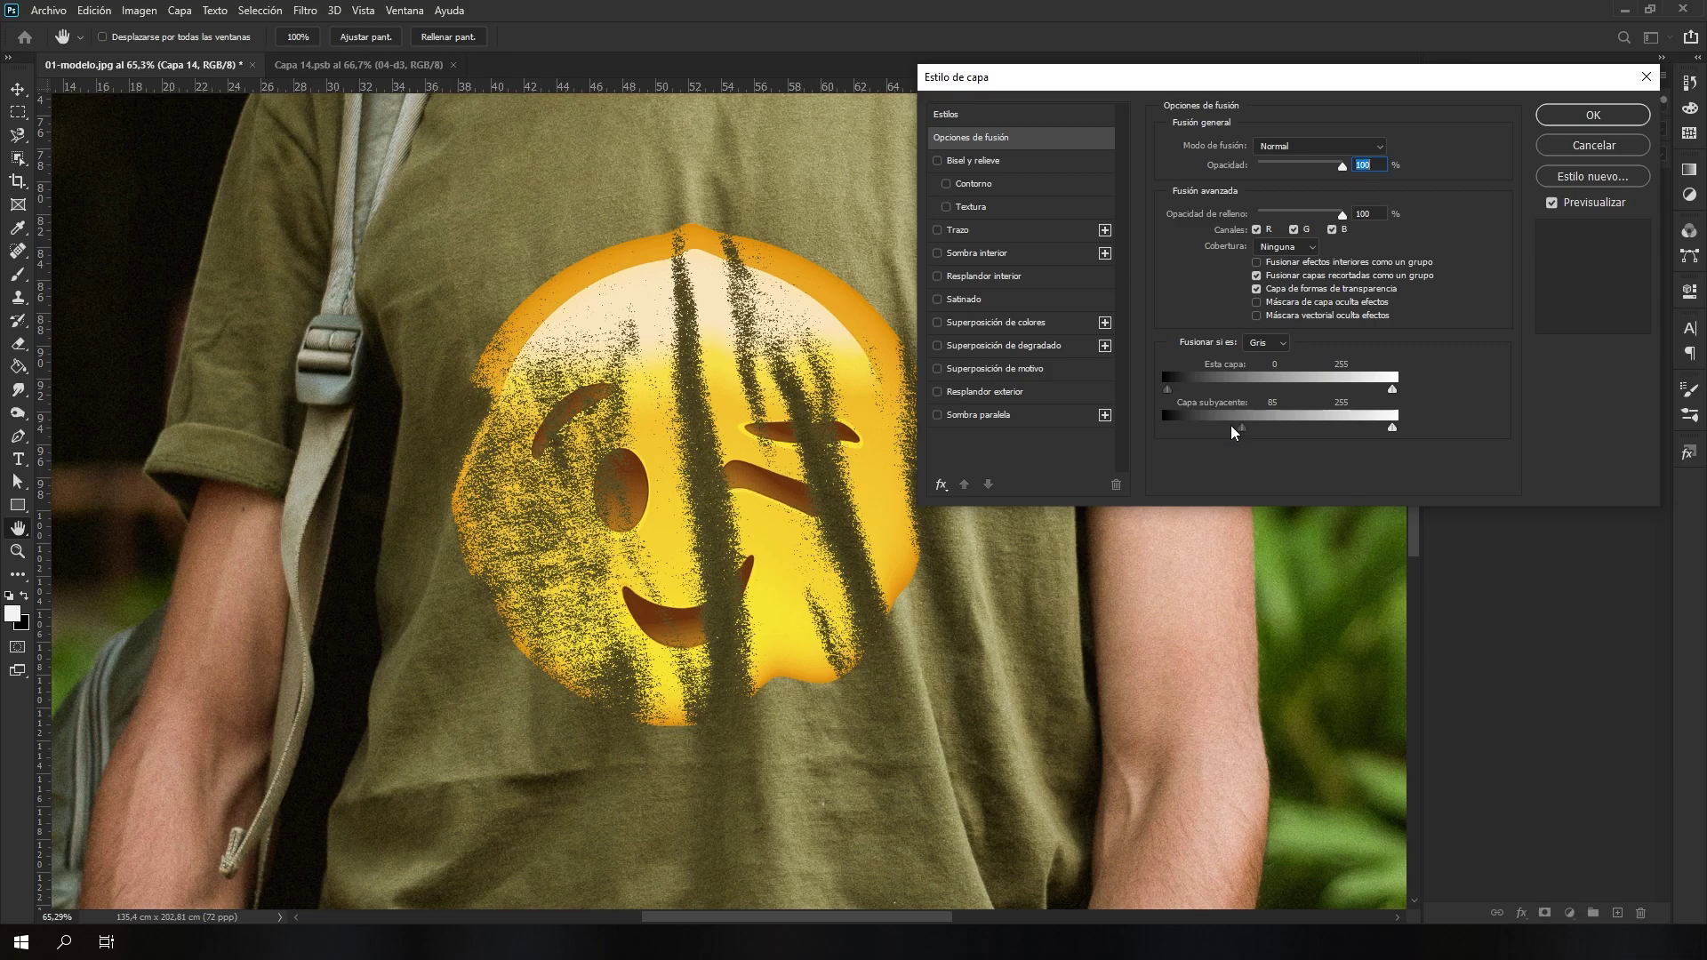
key("alt")
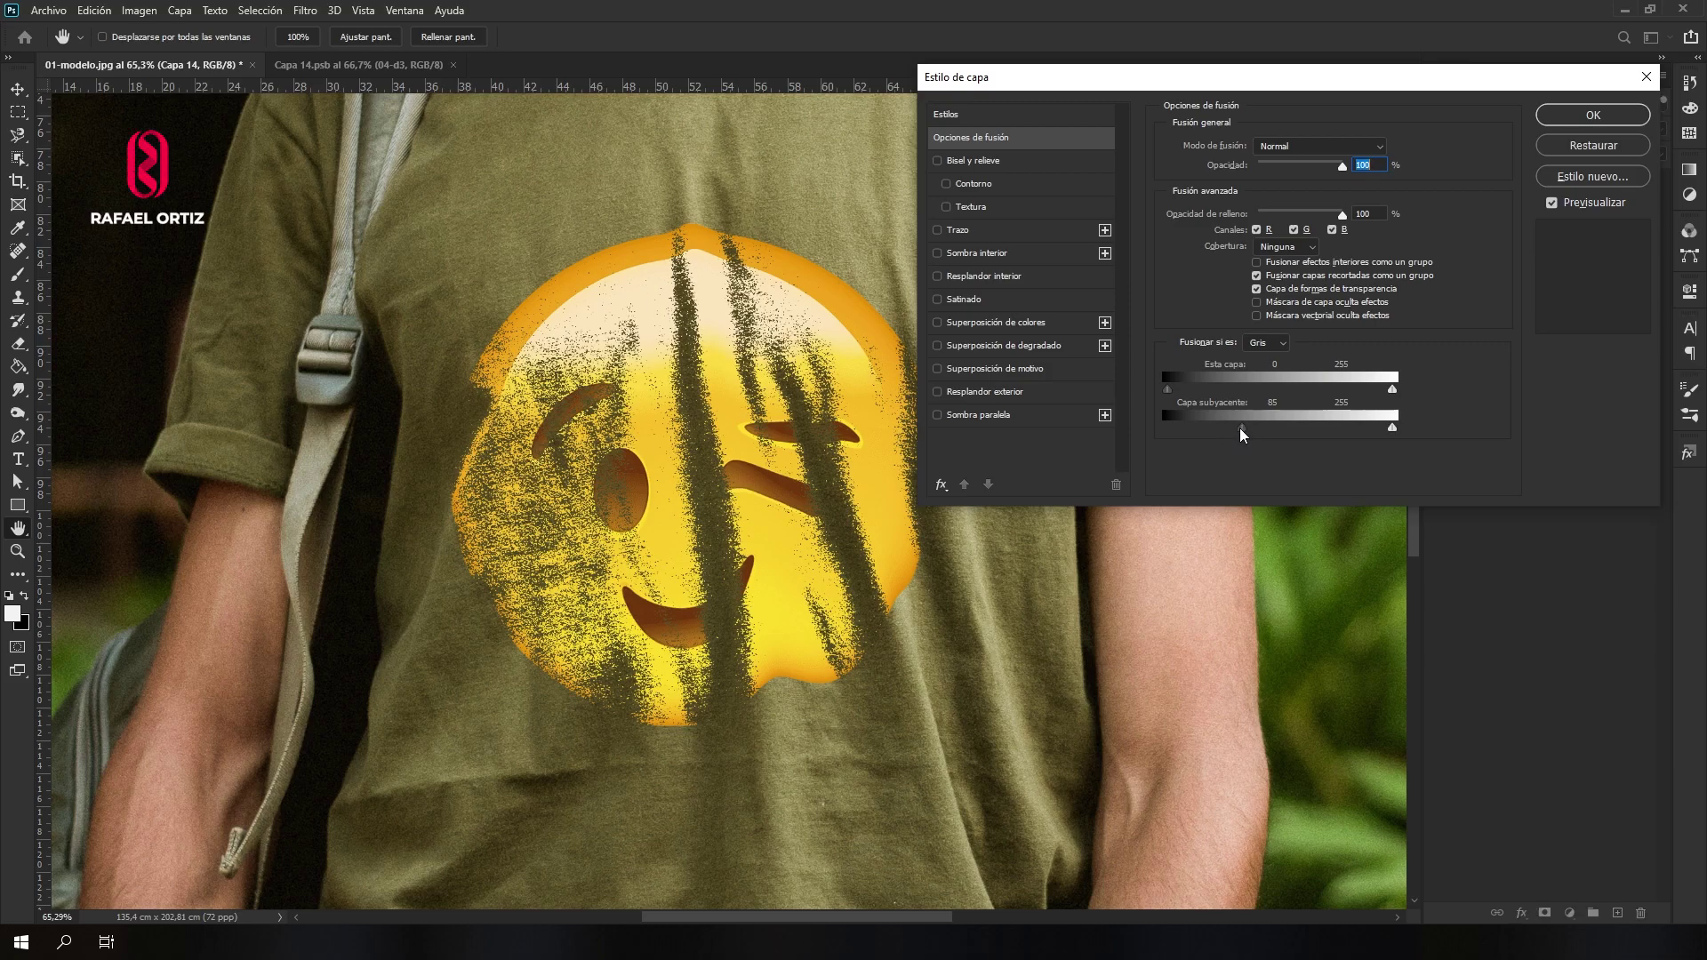
left_click_drag(1242, 427, 1282, 434)
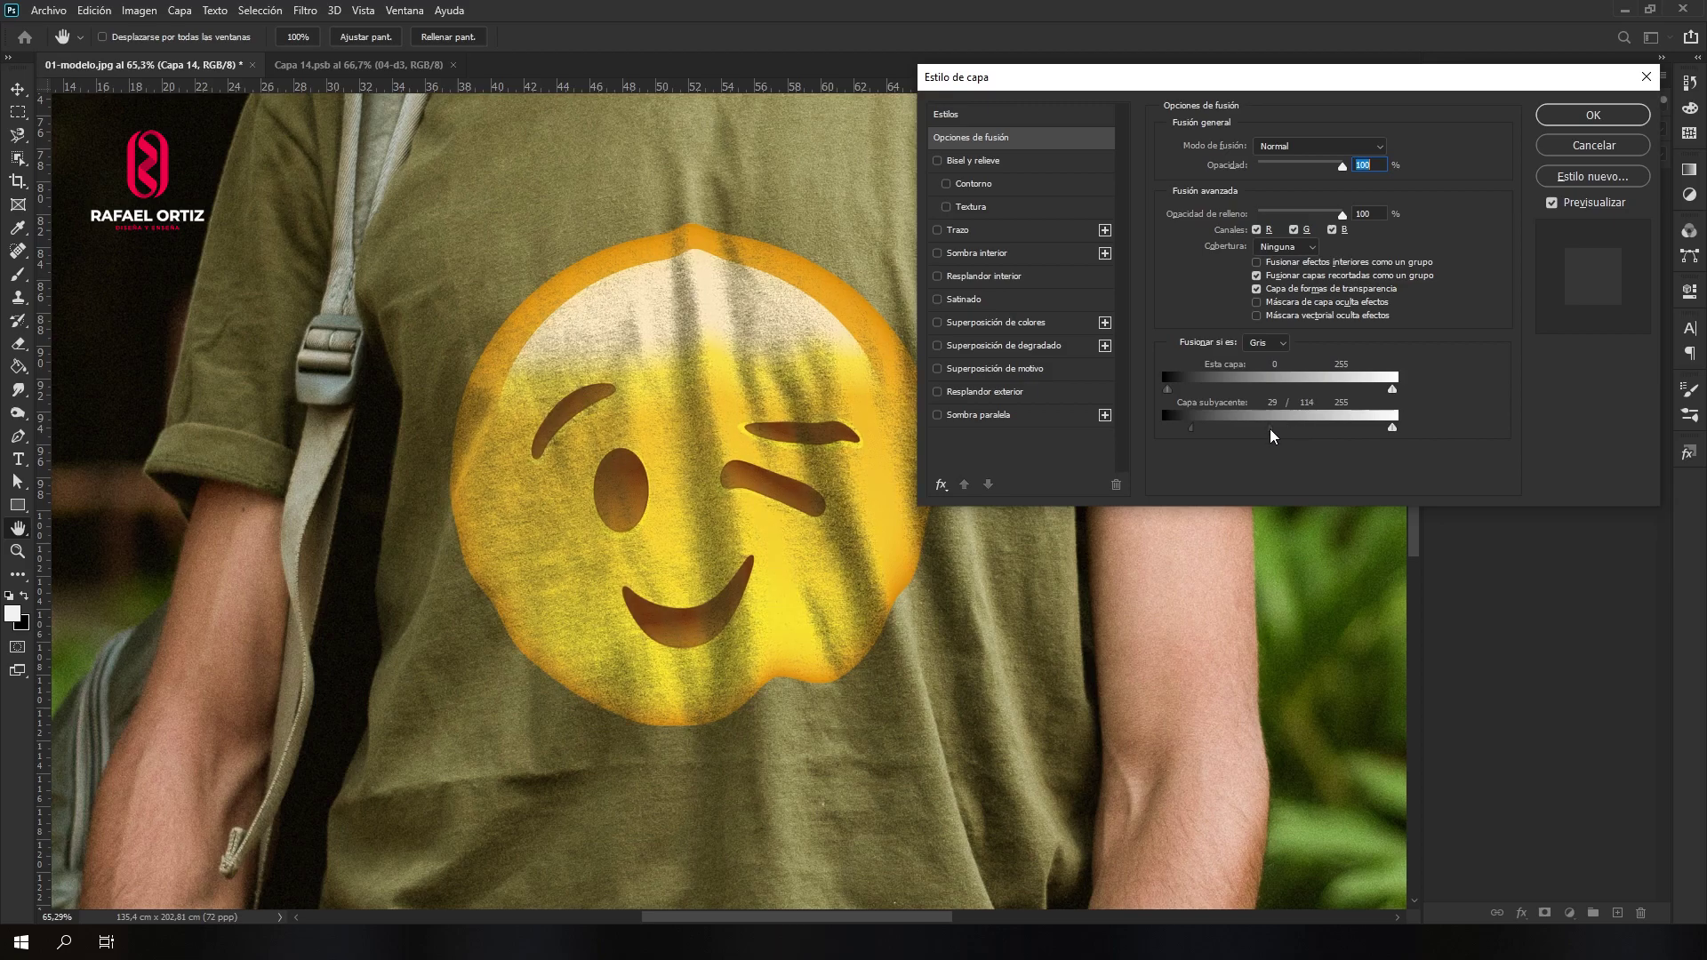
mouse_move(1294, 431)
left_mouse_down()
mouse_move(1168, 430)
mouse_move(1289, 432)
left_mouse_up()
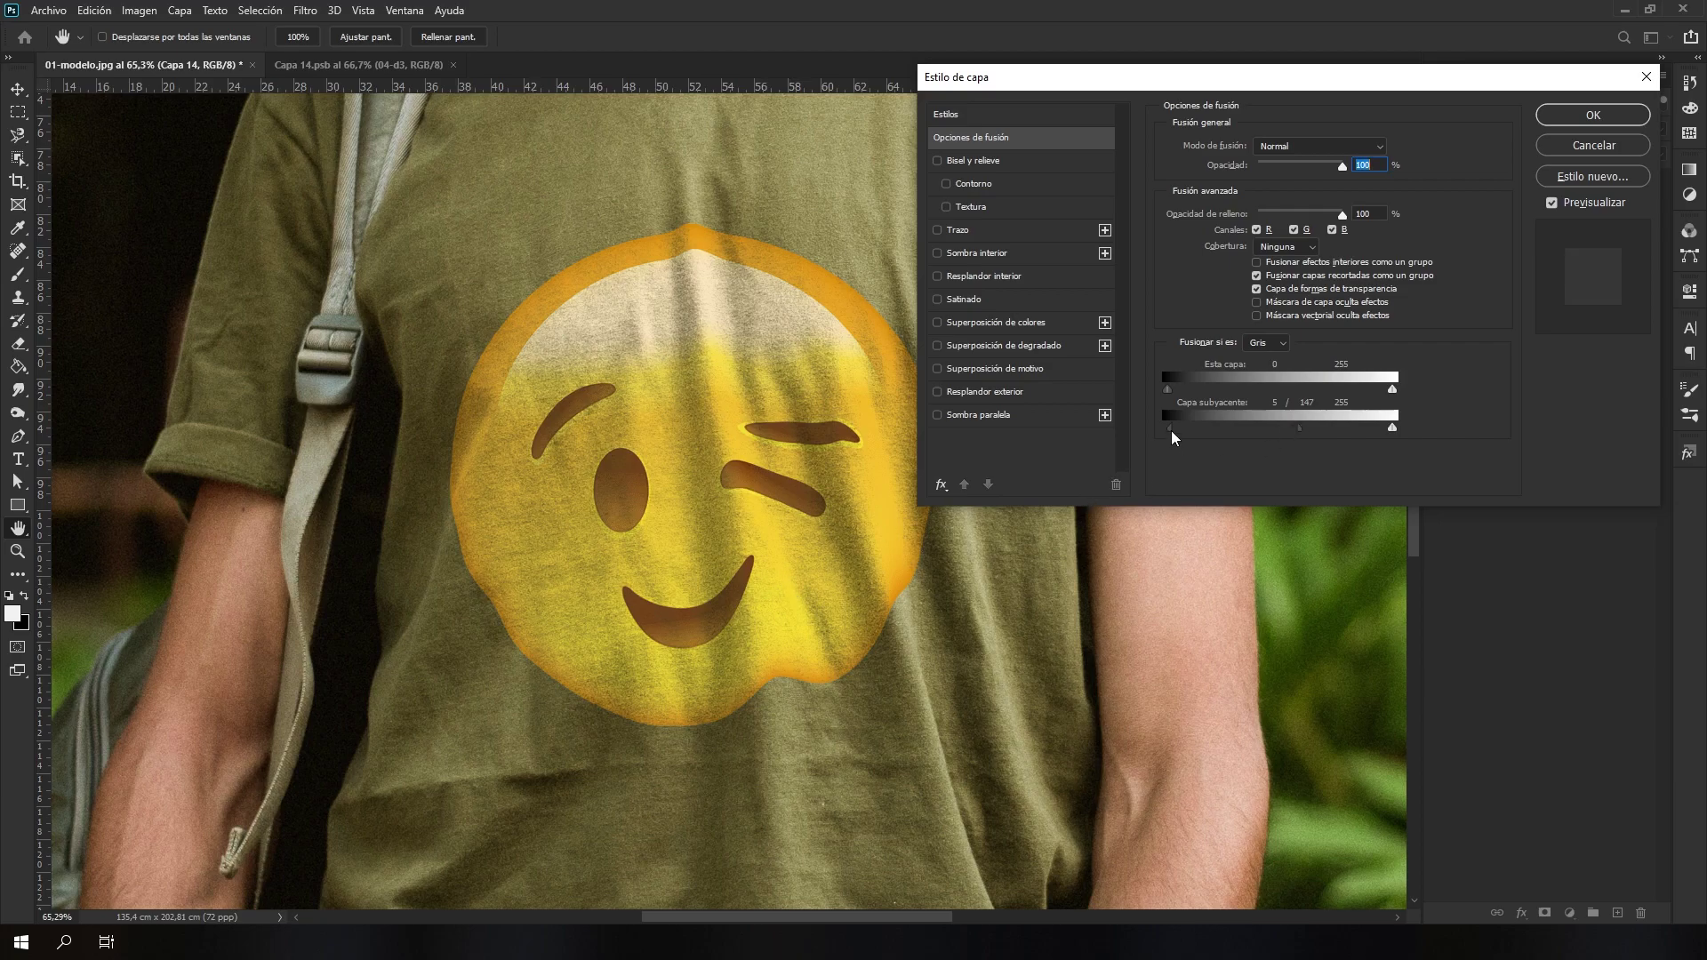
left_click(1609, 114)
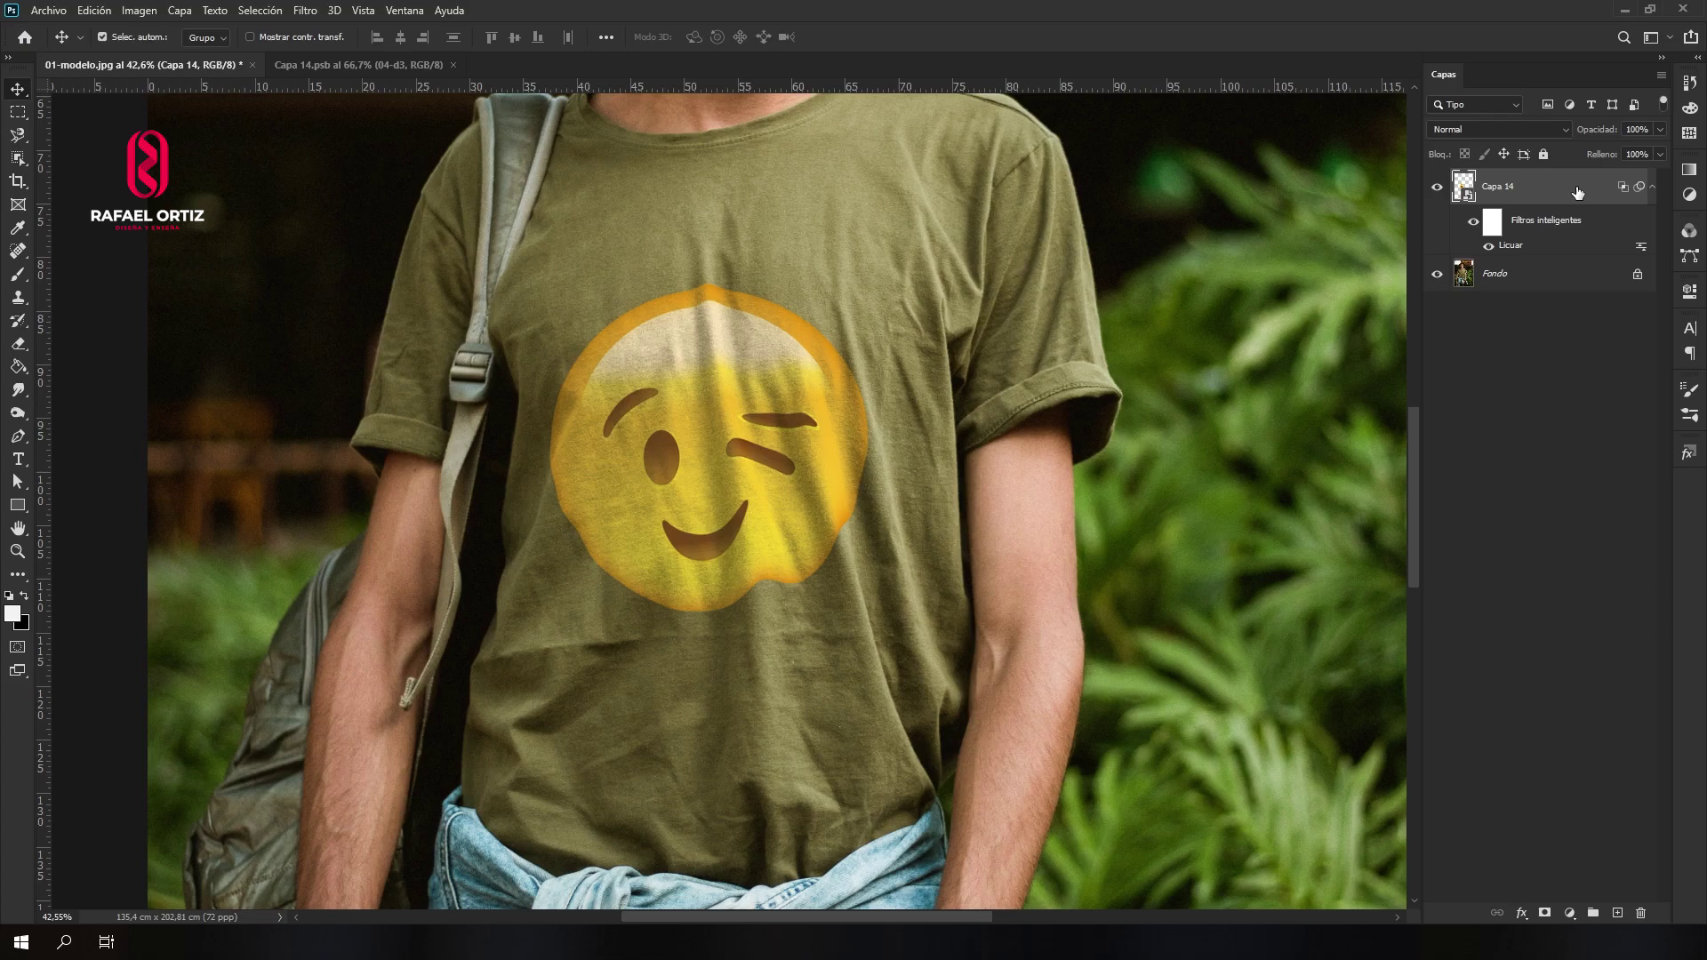
left_click(1436, 191)
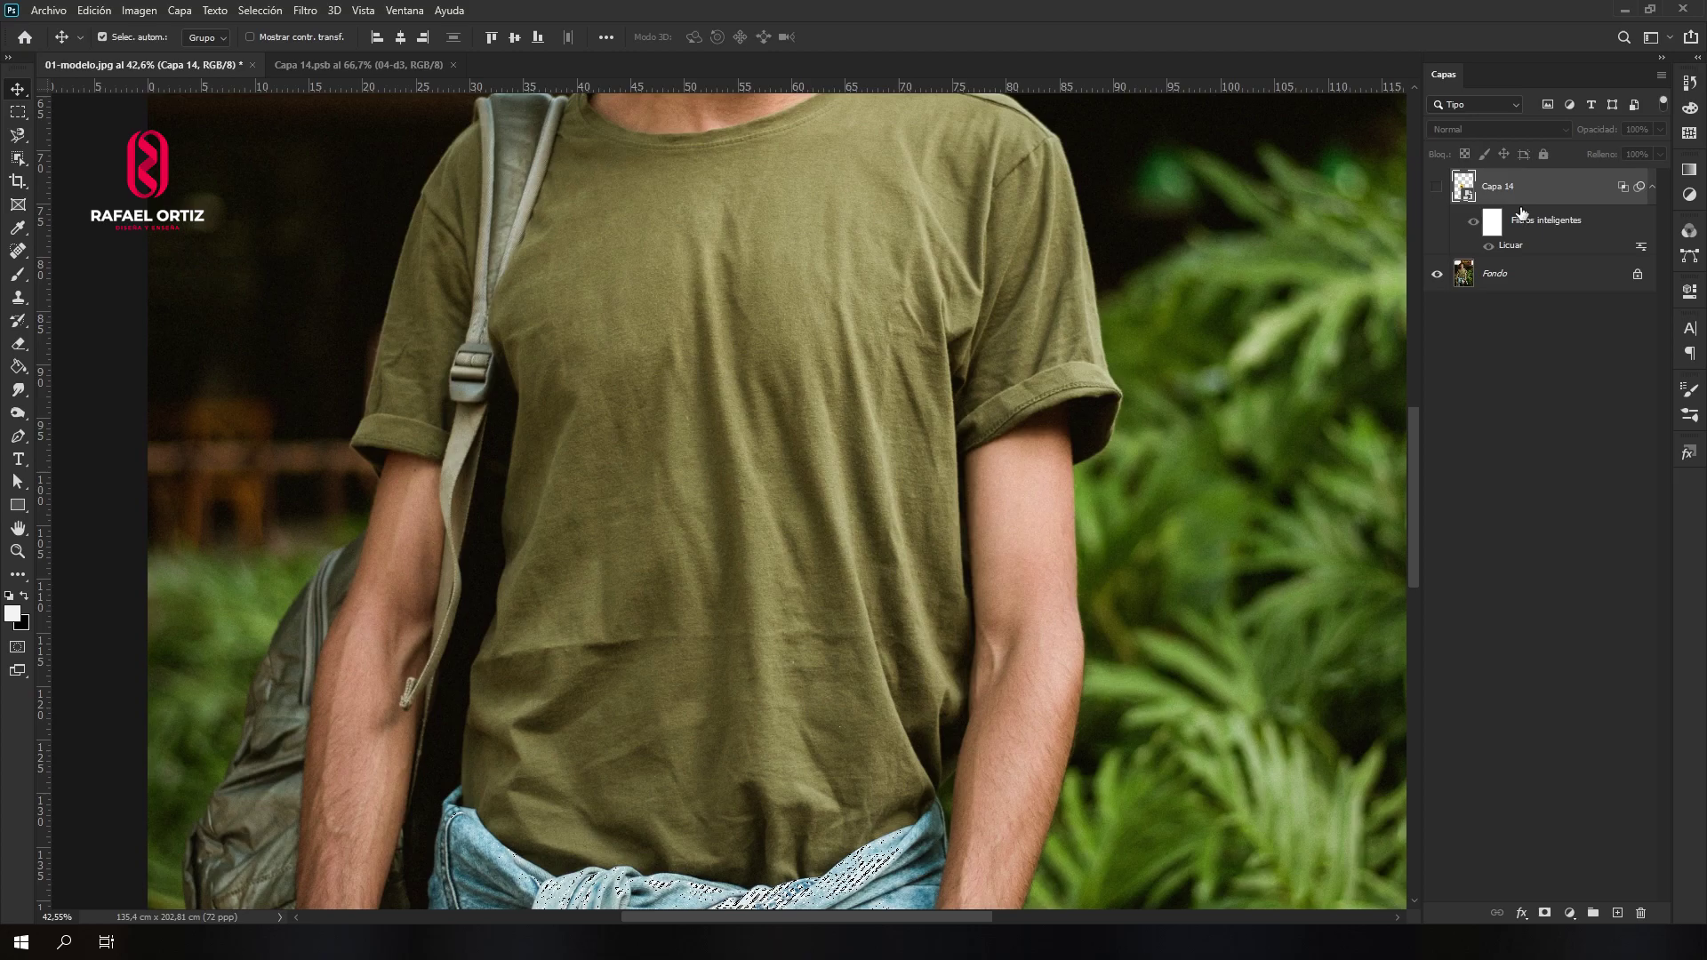
Load the RGB channel as a selection, intersect it twice for the brightest tones, and fit the view.
left_click(1688, 233)
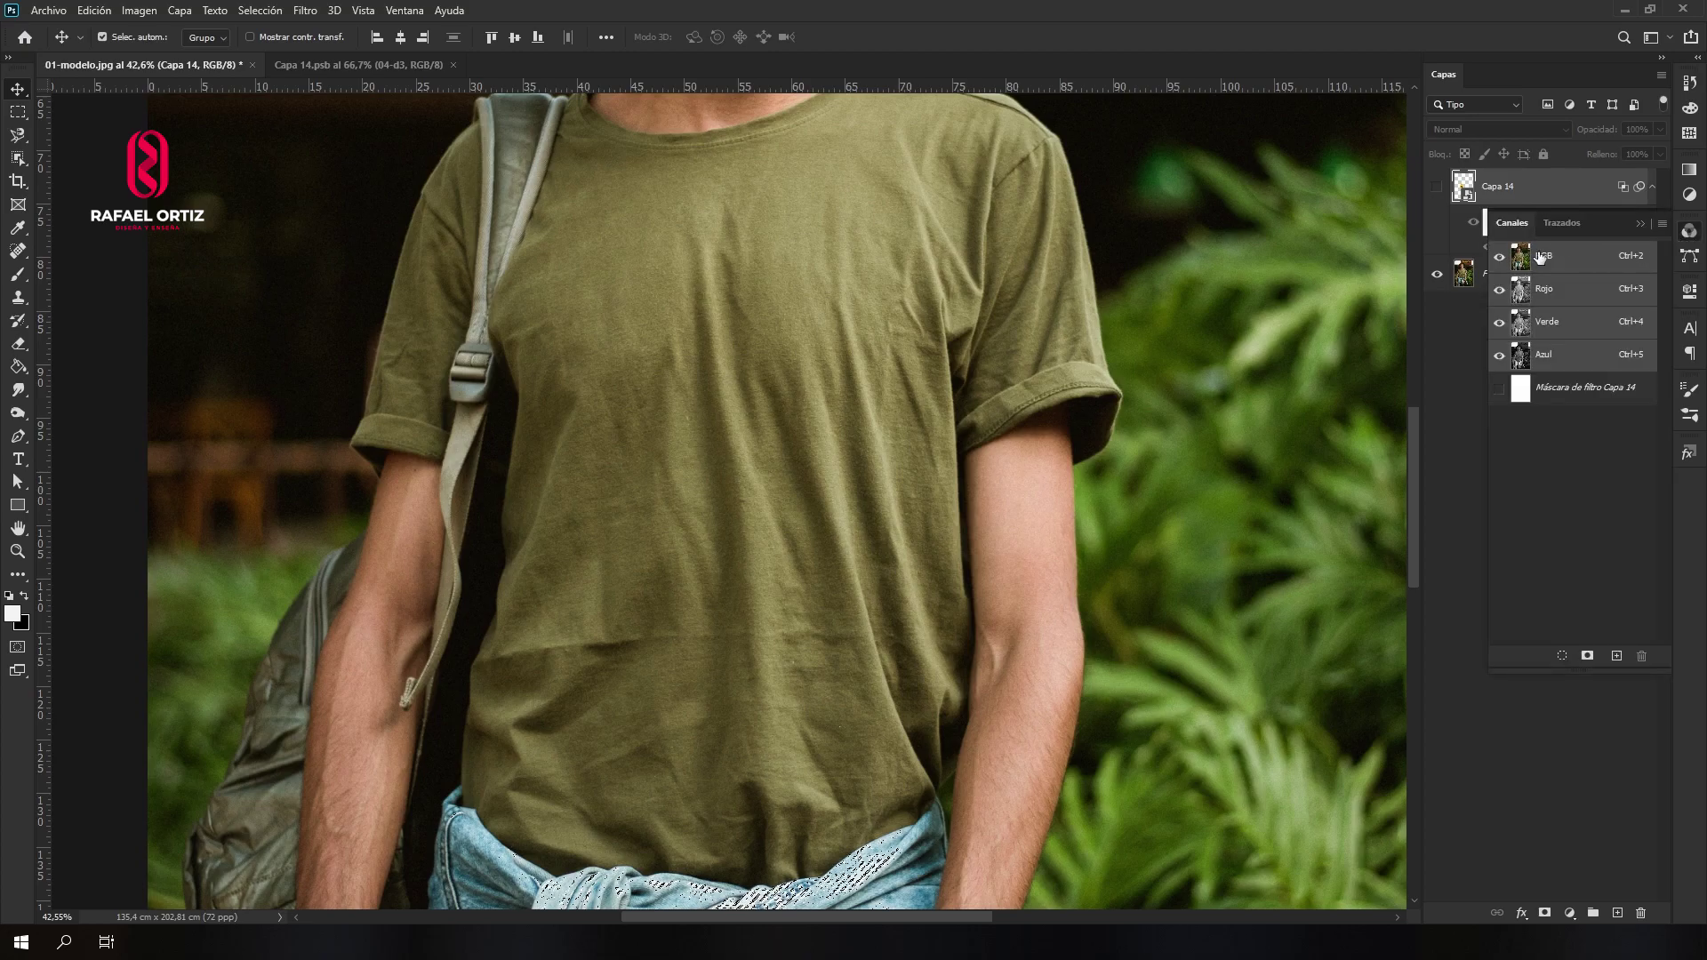
key("ctrl")
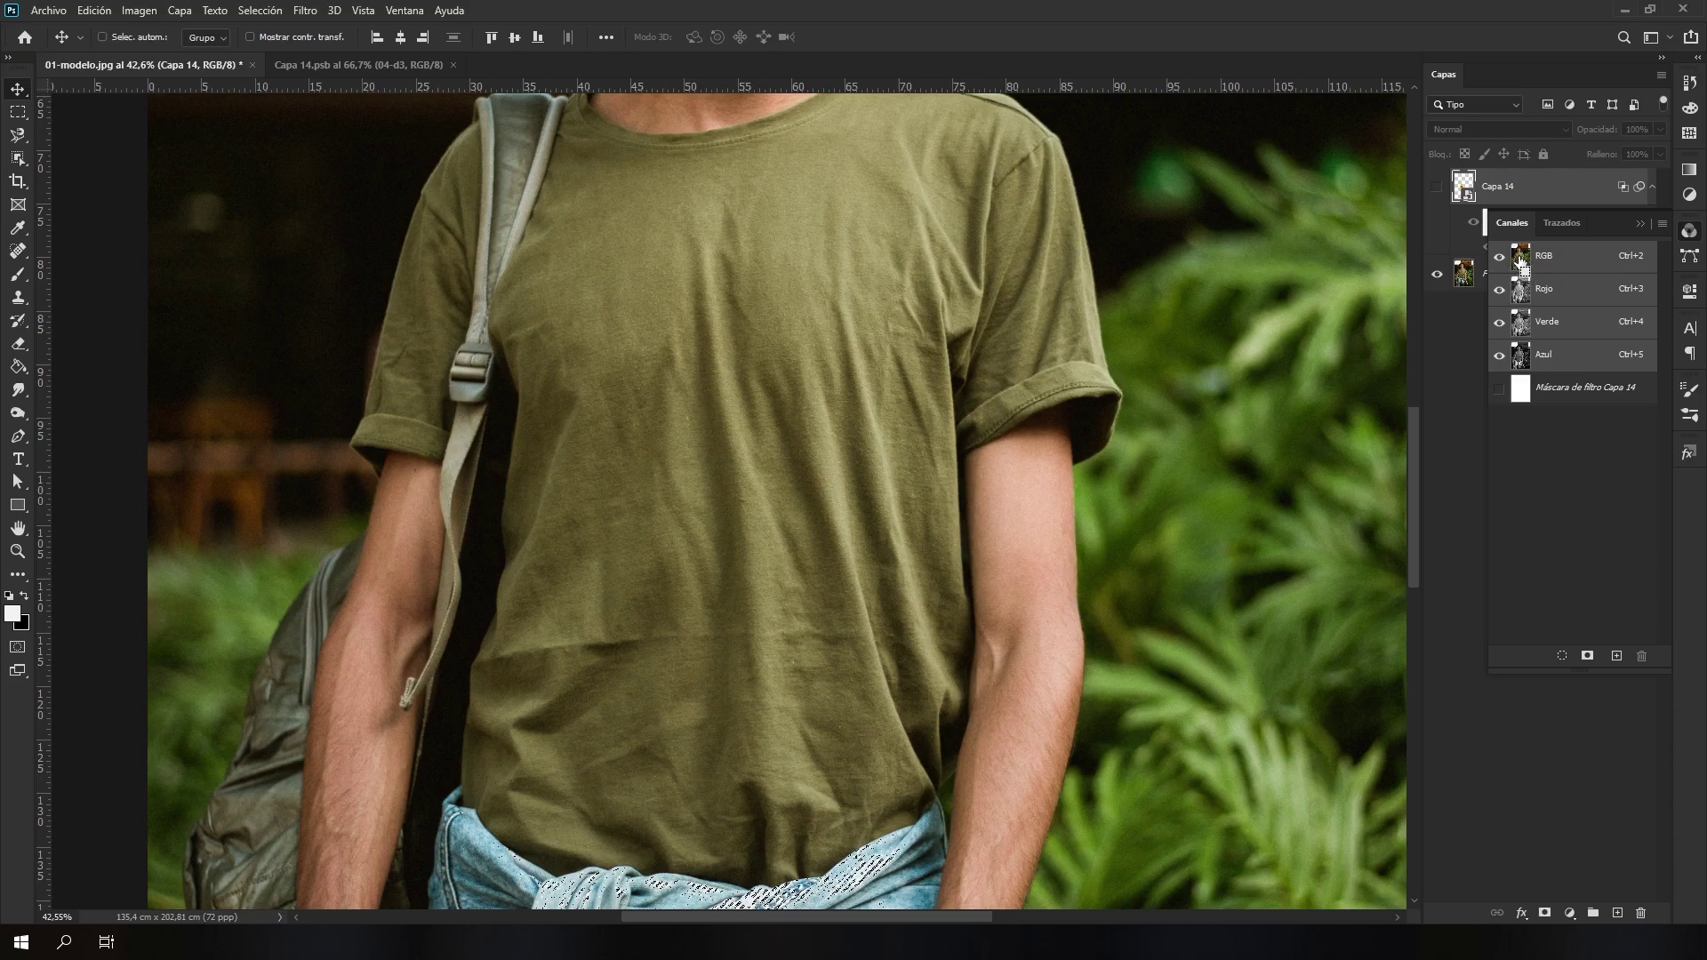
left_click(1521, 258, "ctrl")
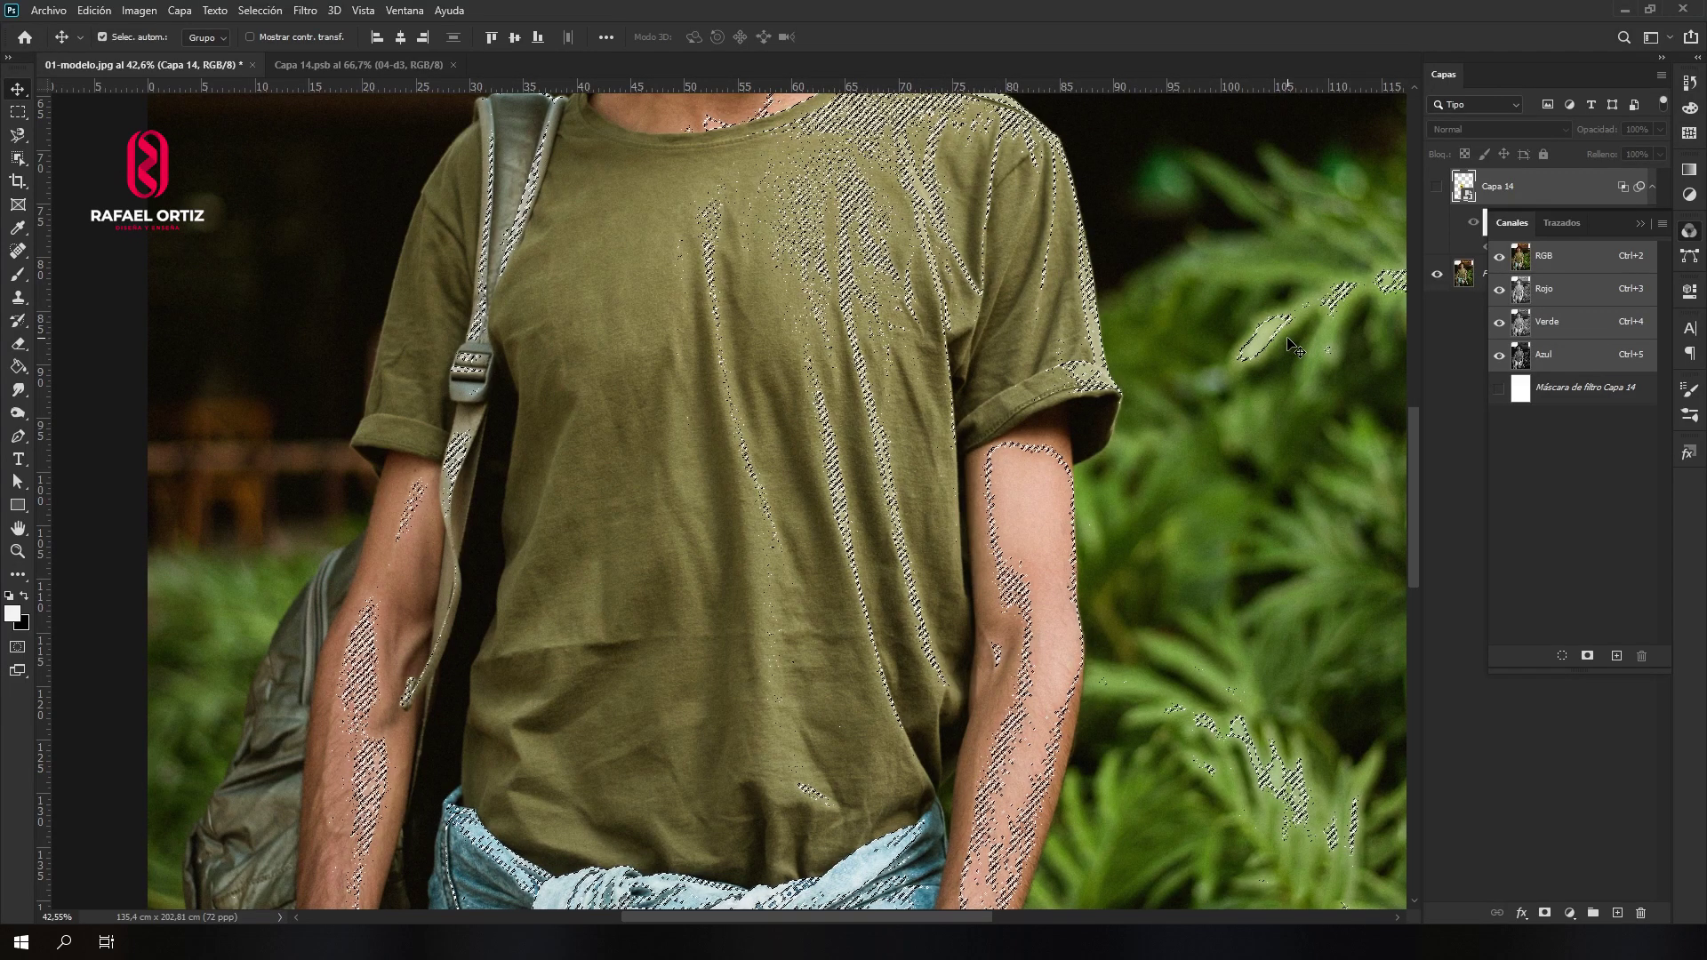
key("ctrl")
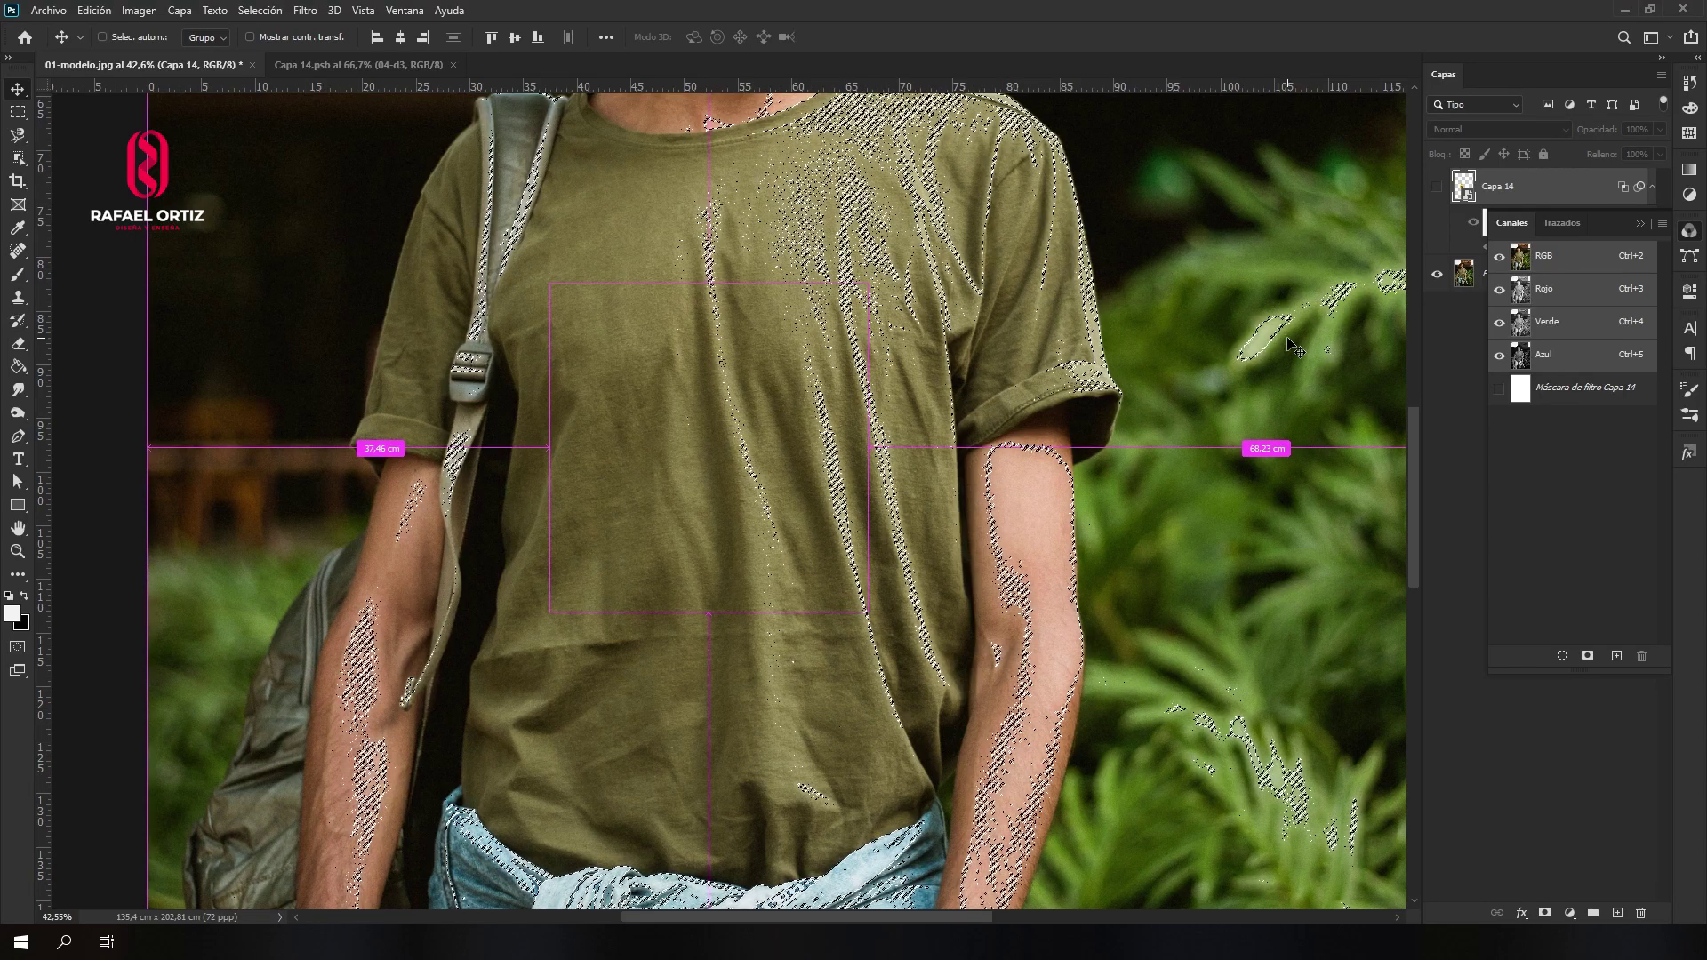
left_click(1521, 257, "ctrl")
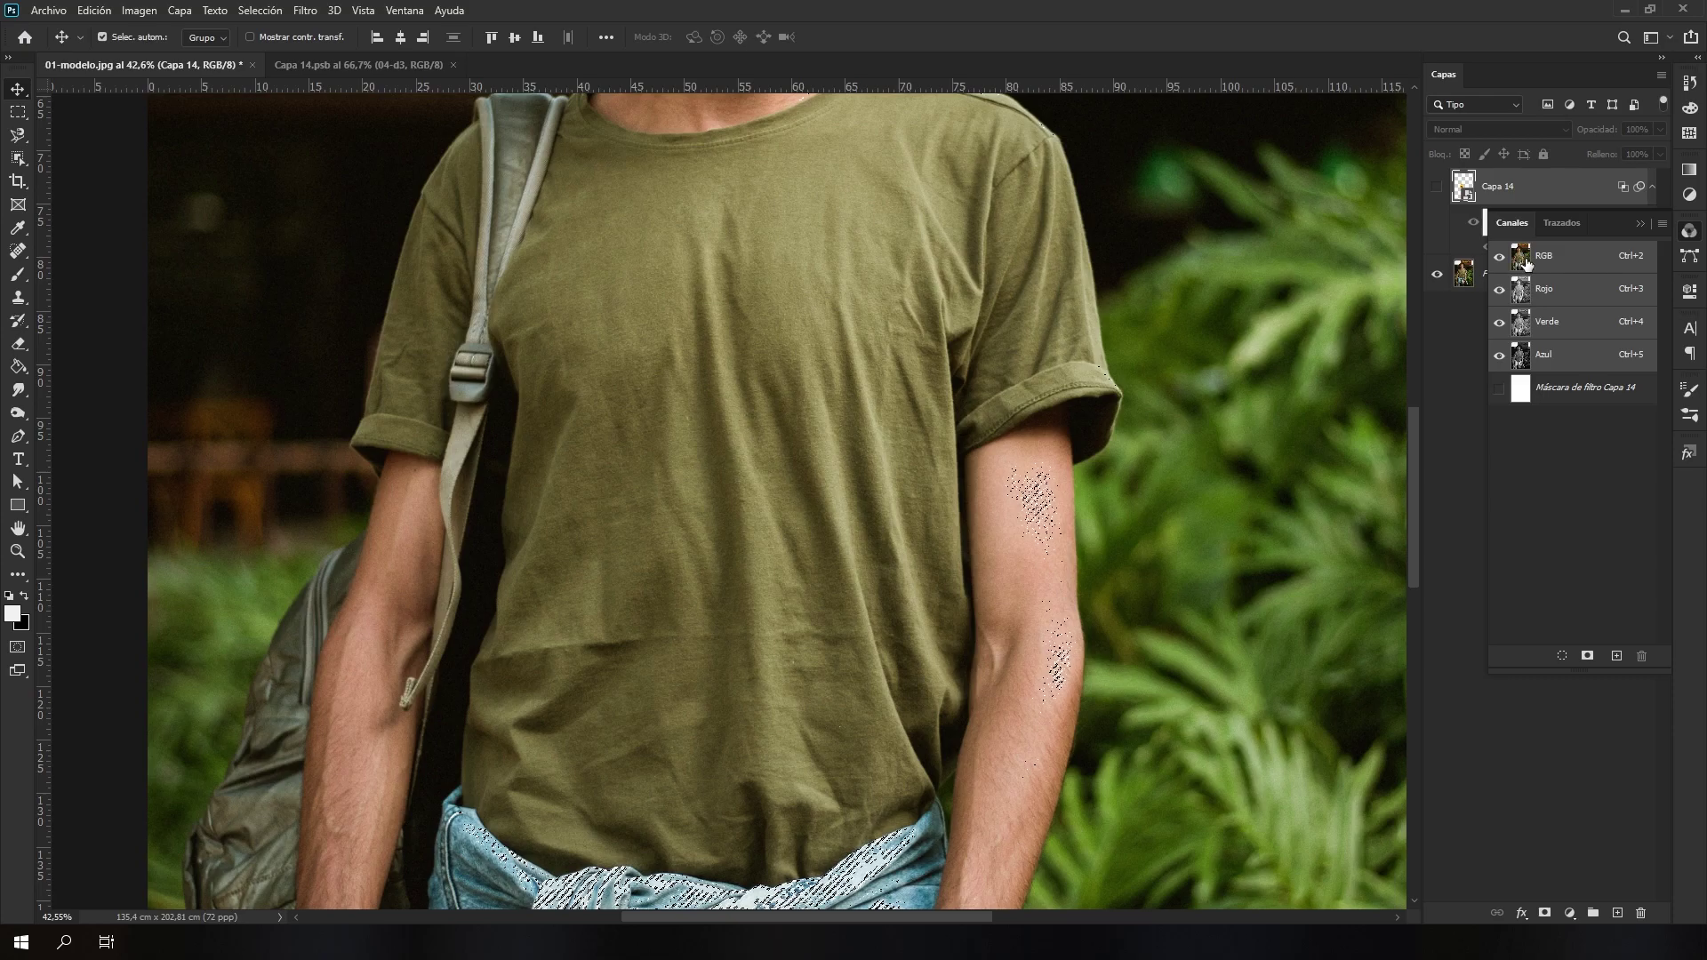
key("ctrl")
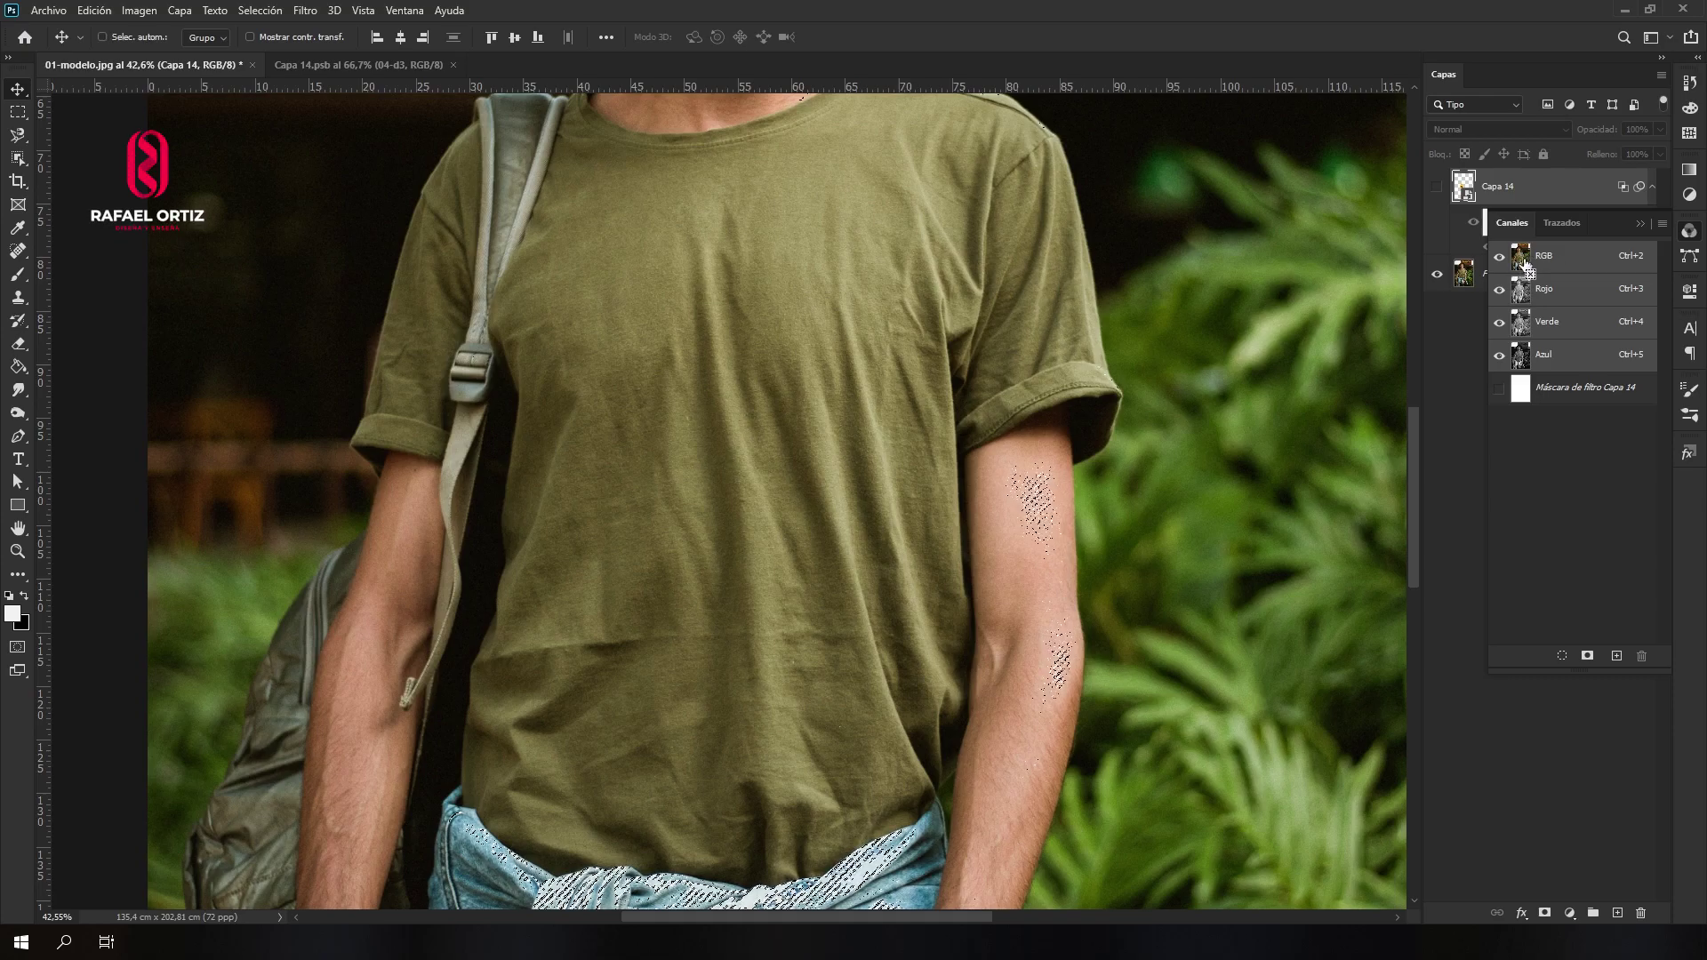
left_click(1523, 259, "ctrl")
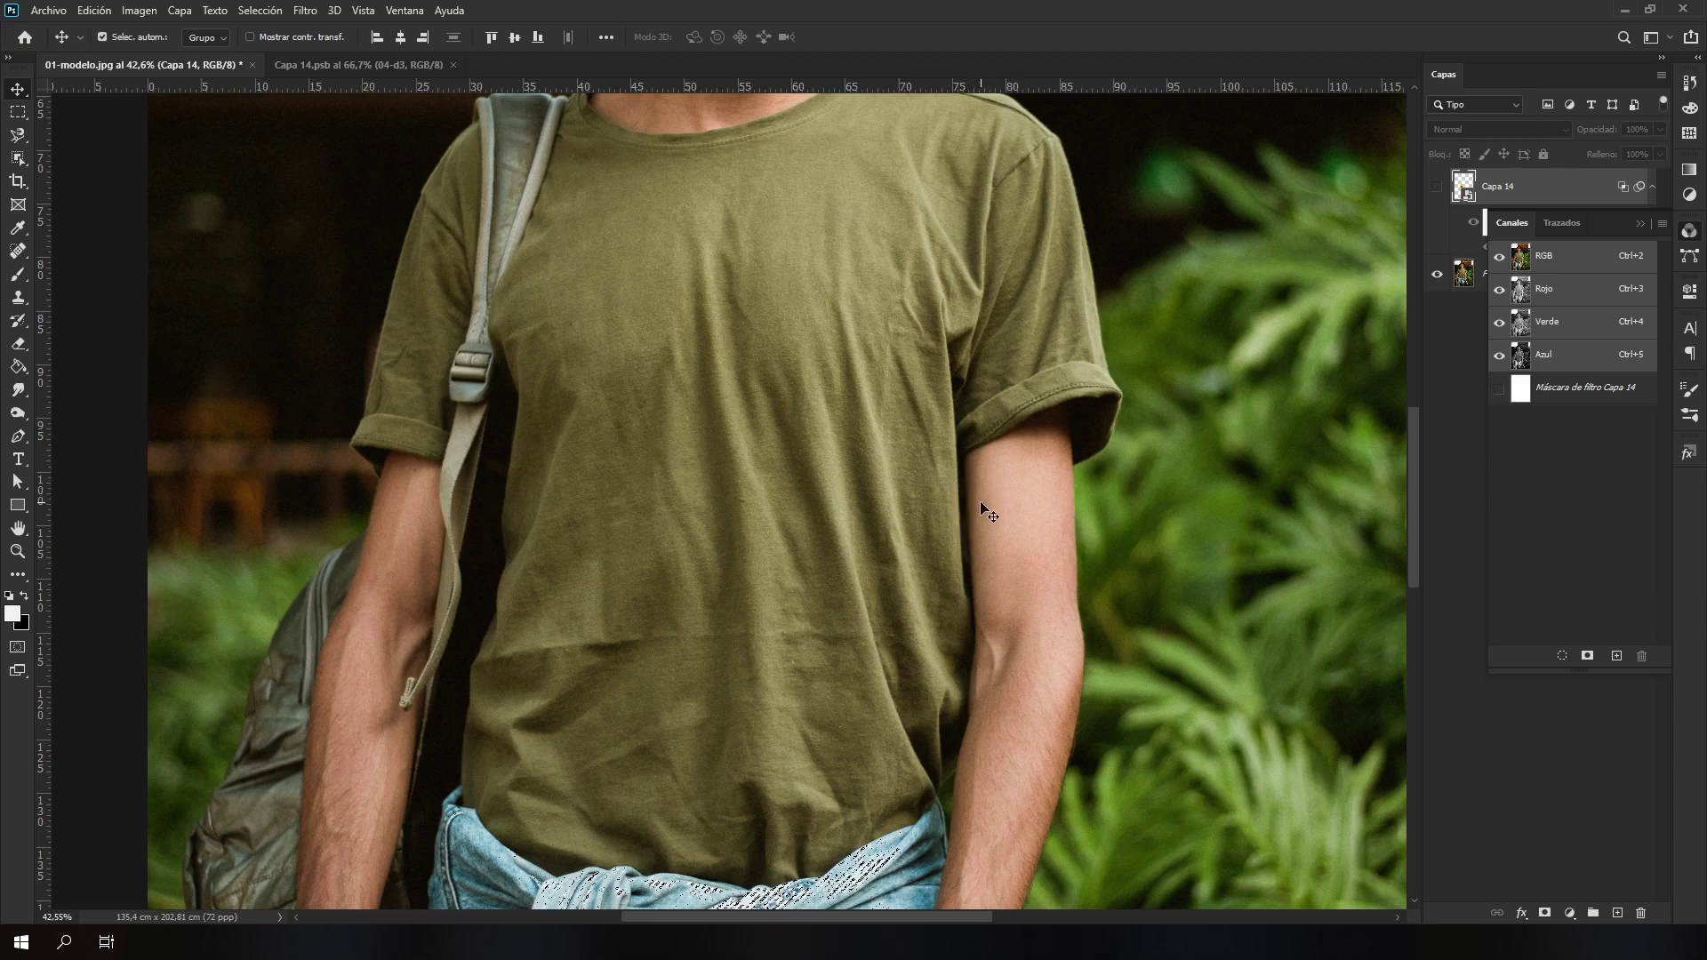
key("ctrl+0")
left_click(1640, 223)
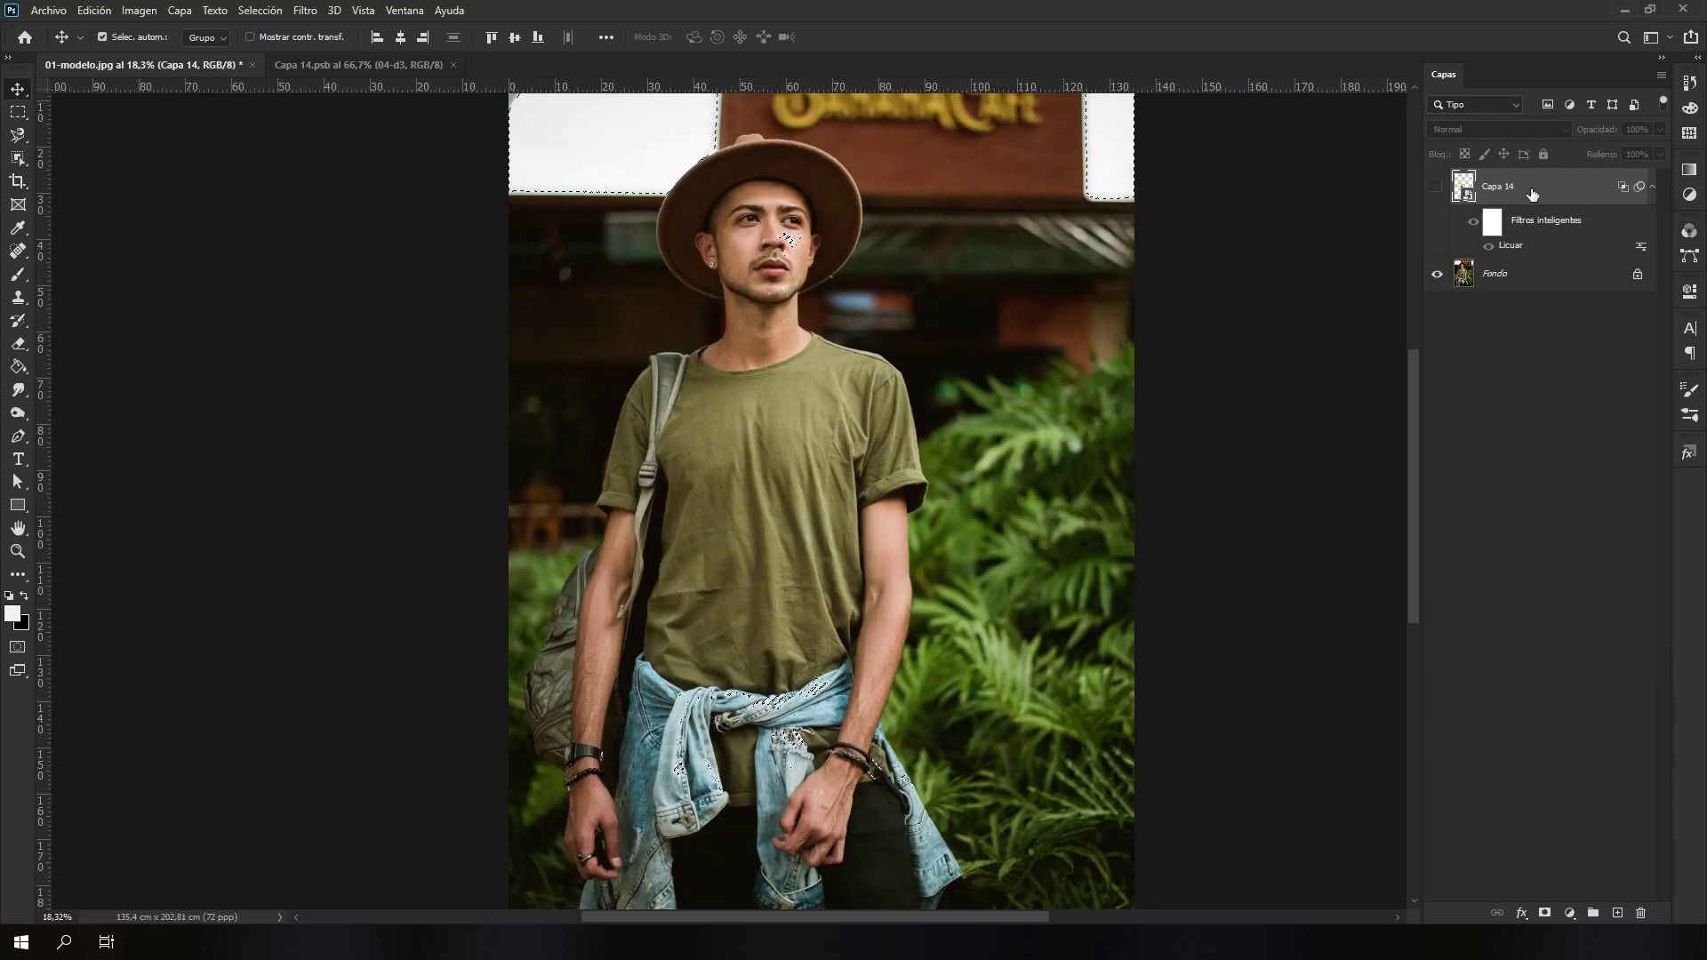
Add a white solid colour fill layer, Relleno de color 1, masked by the luminosity selection.
left_click(1570, 913)
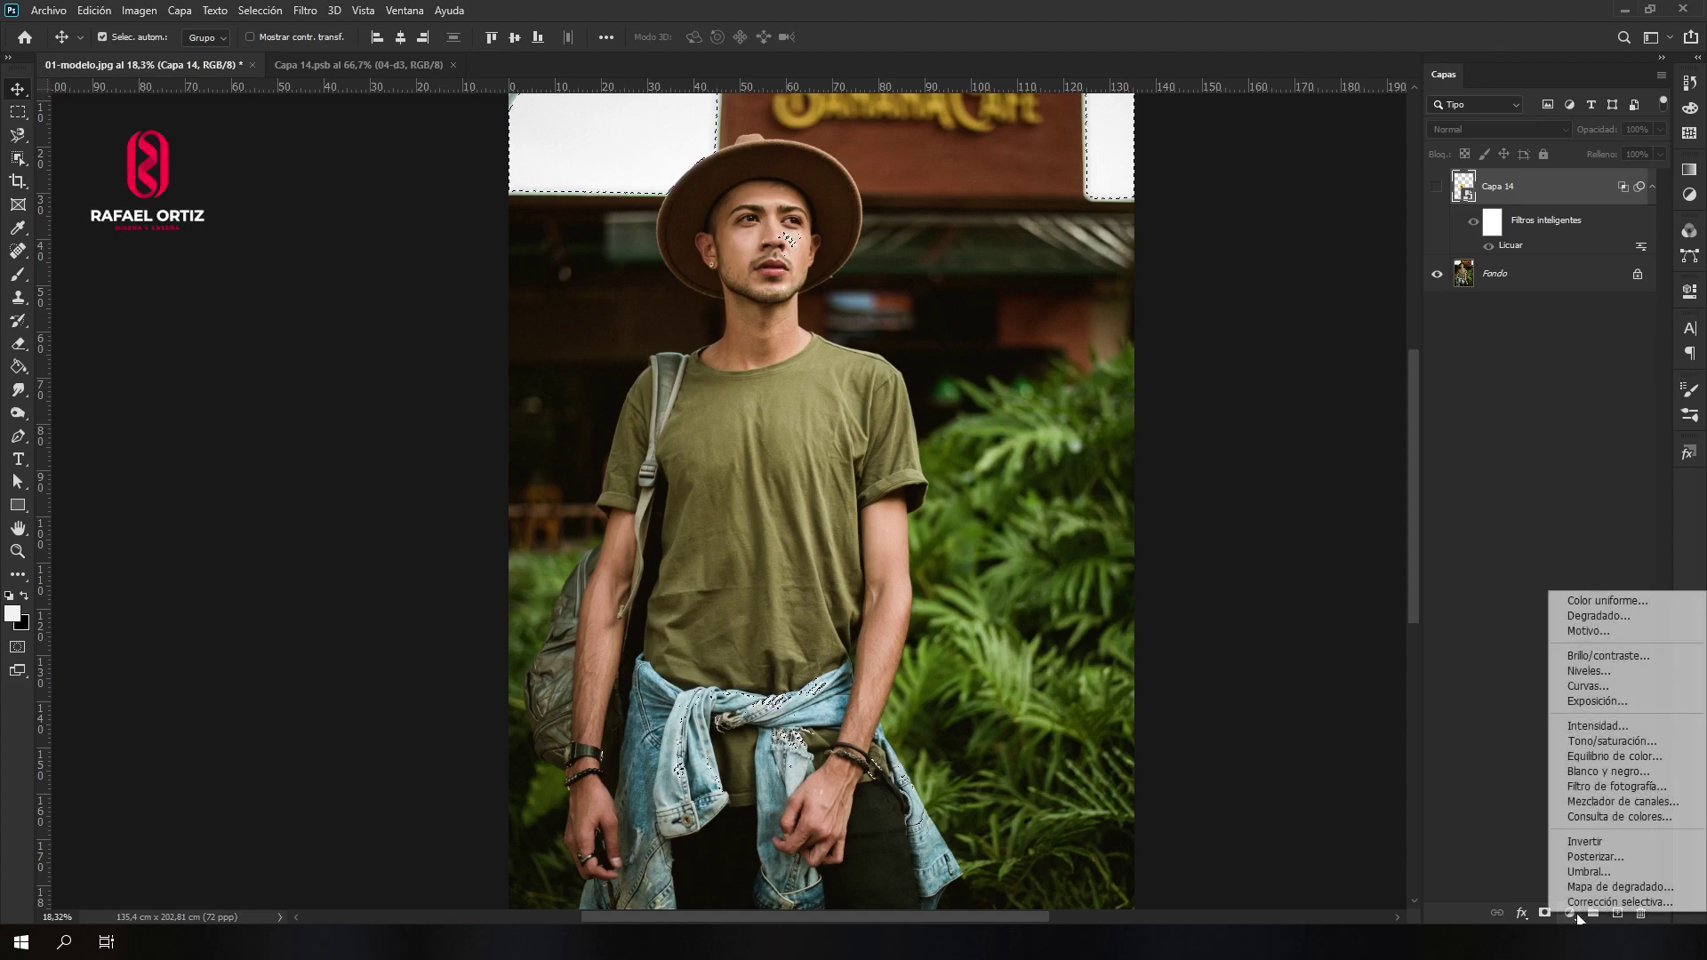
left_click(1603, 605)
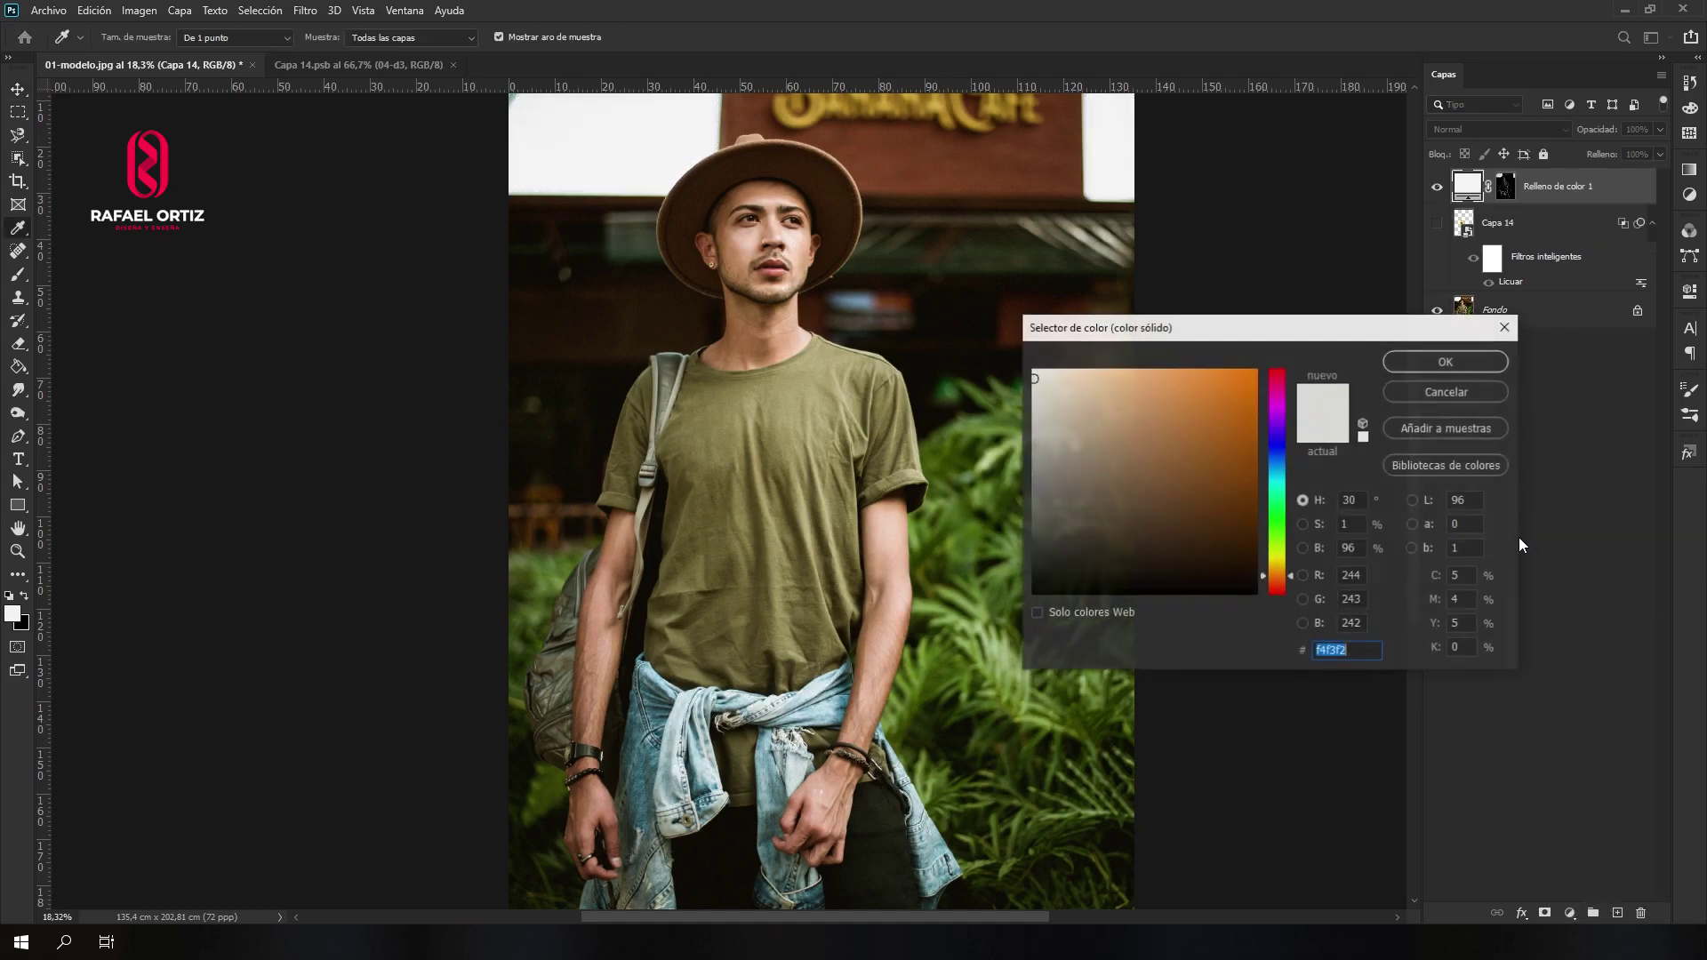
left_click(1429, 360)
scroll(794, 221, "up", 2)
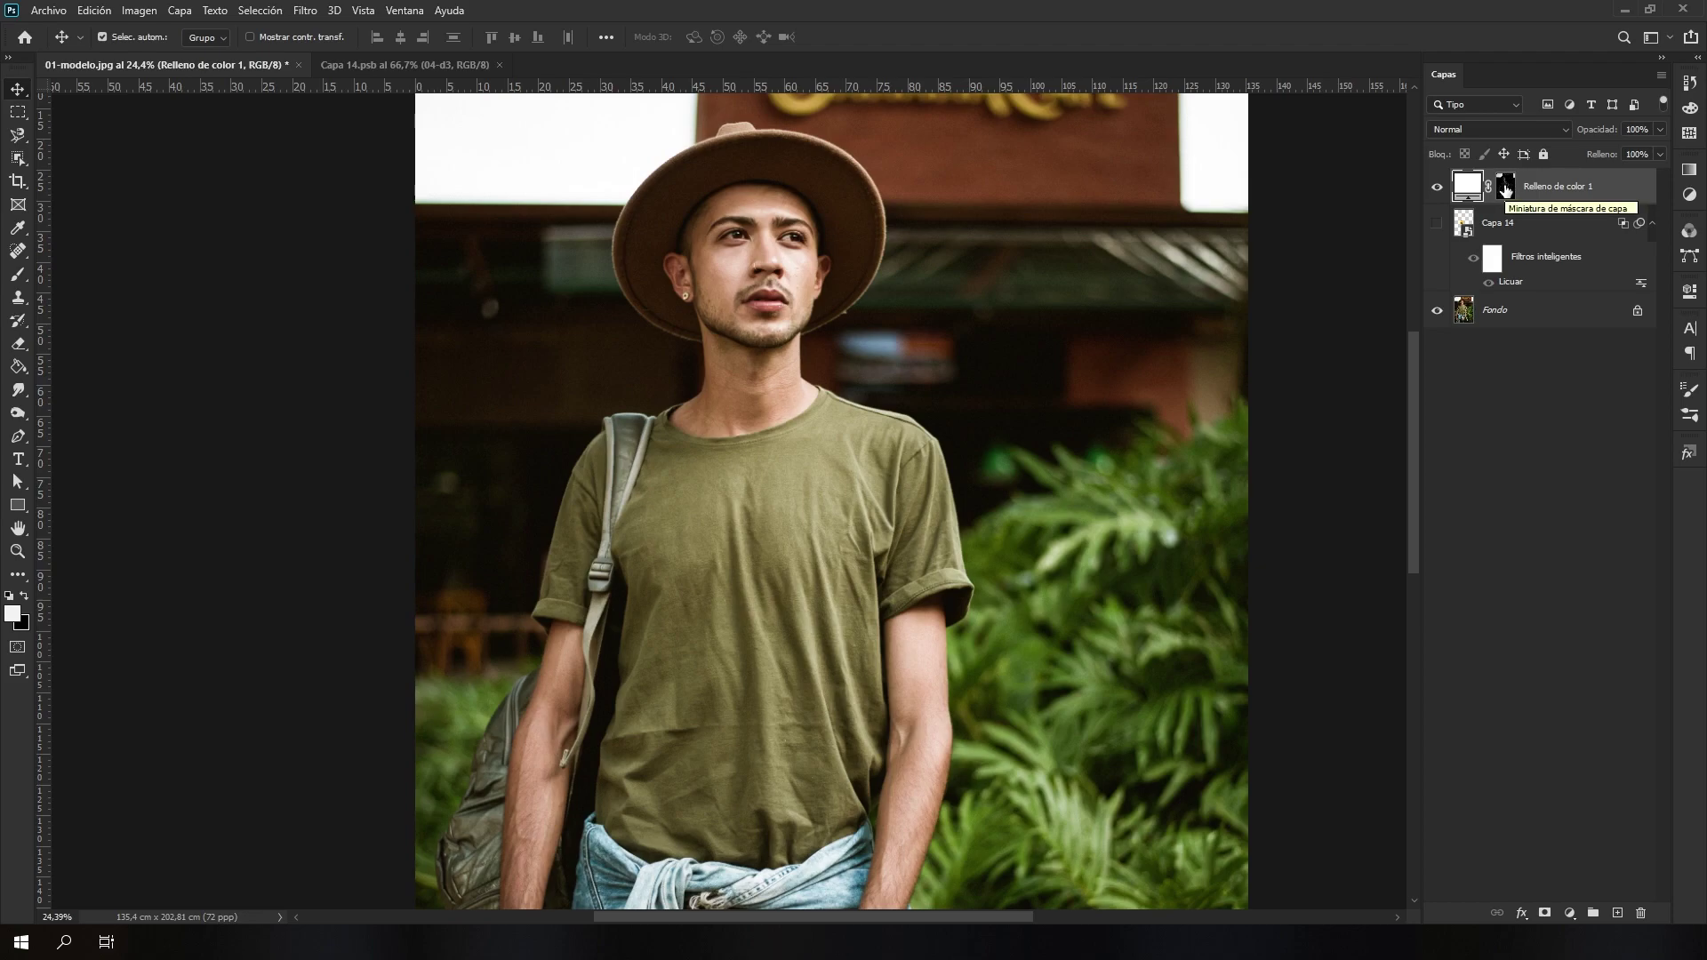
Inspect the fill layer's grayscale luminosity mask on its own.
left_click(1505, 190, "alt")
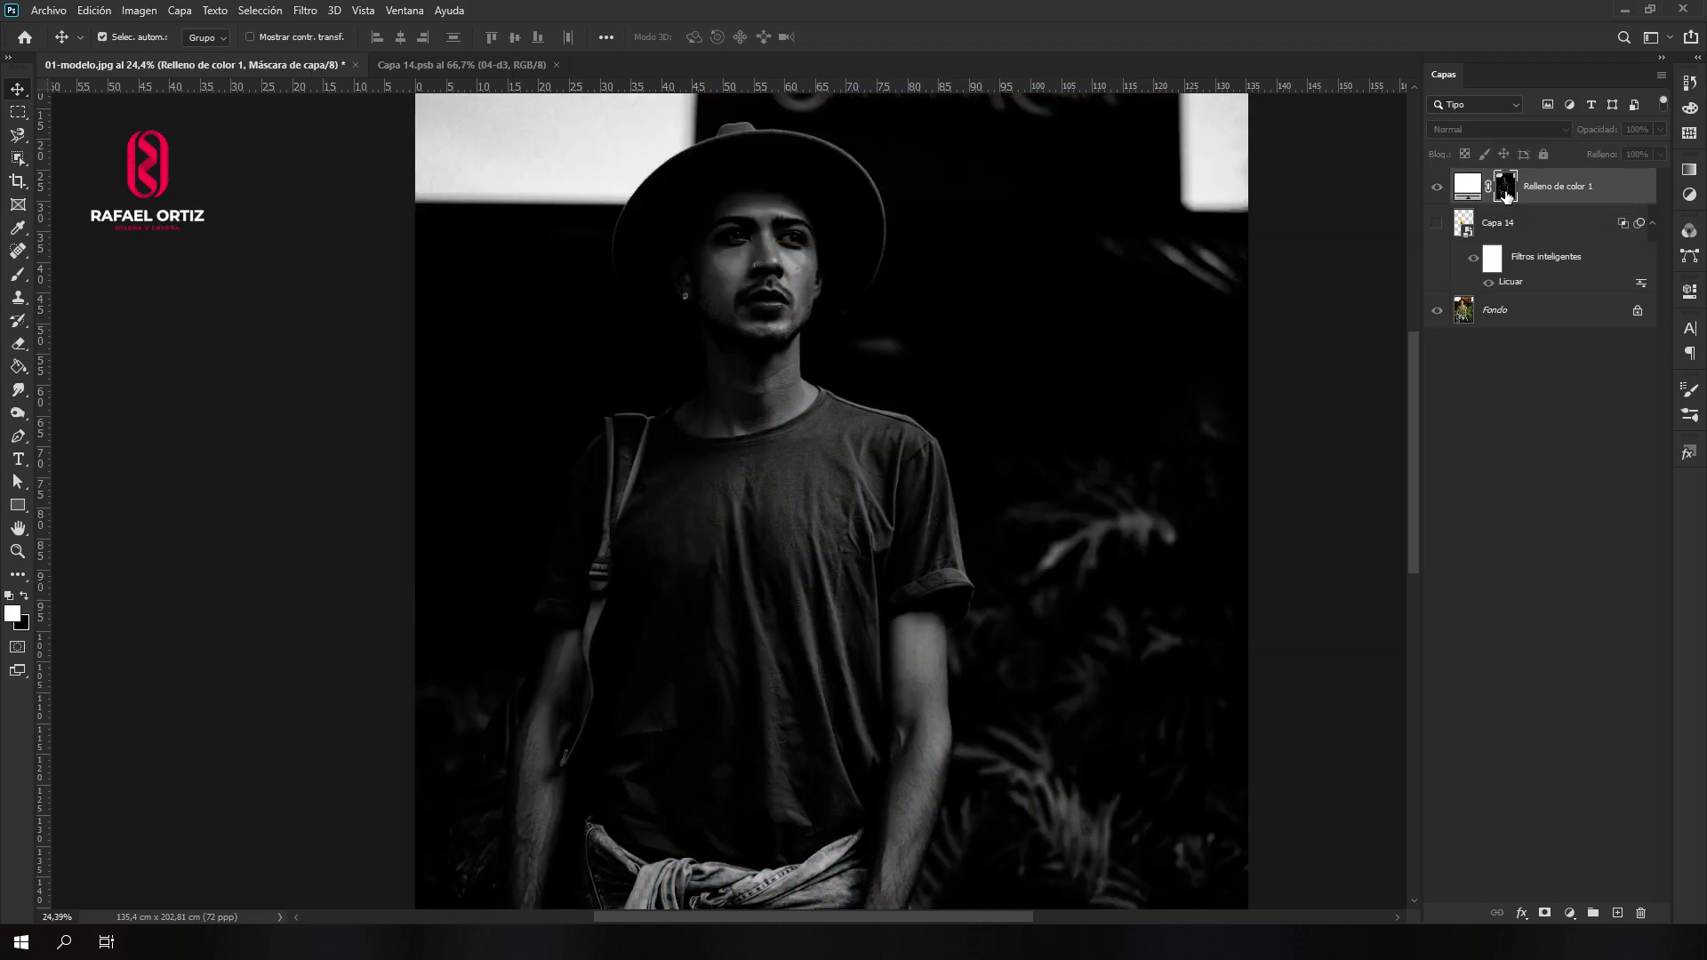
scroll(773, 485, "down", 3)
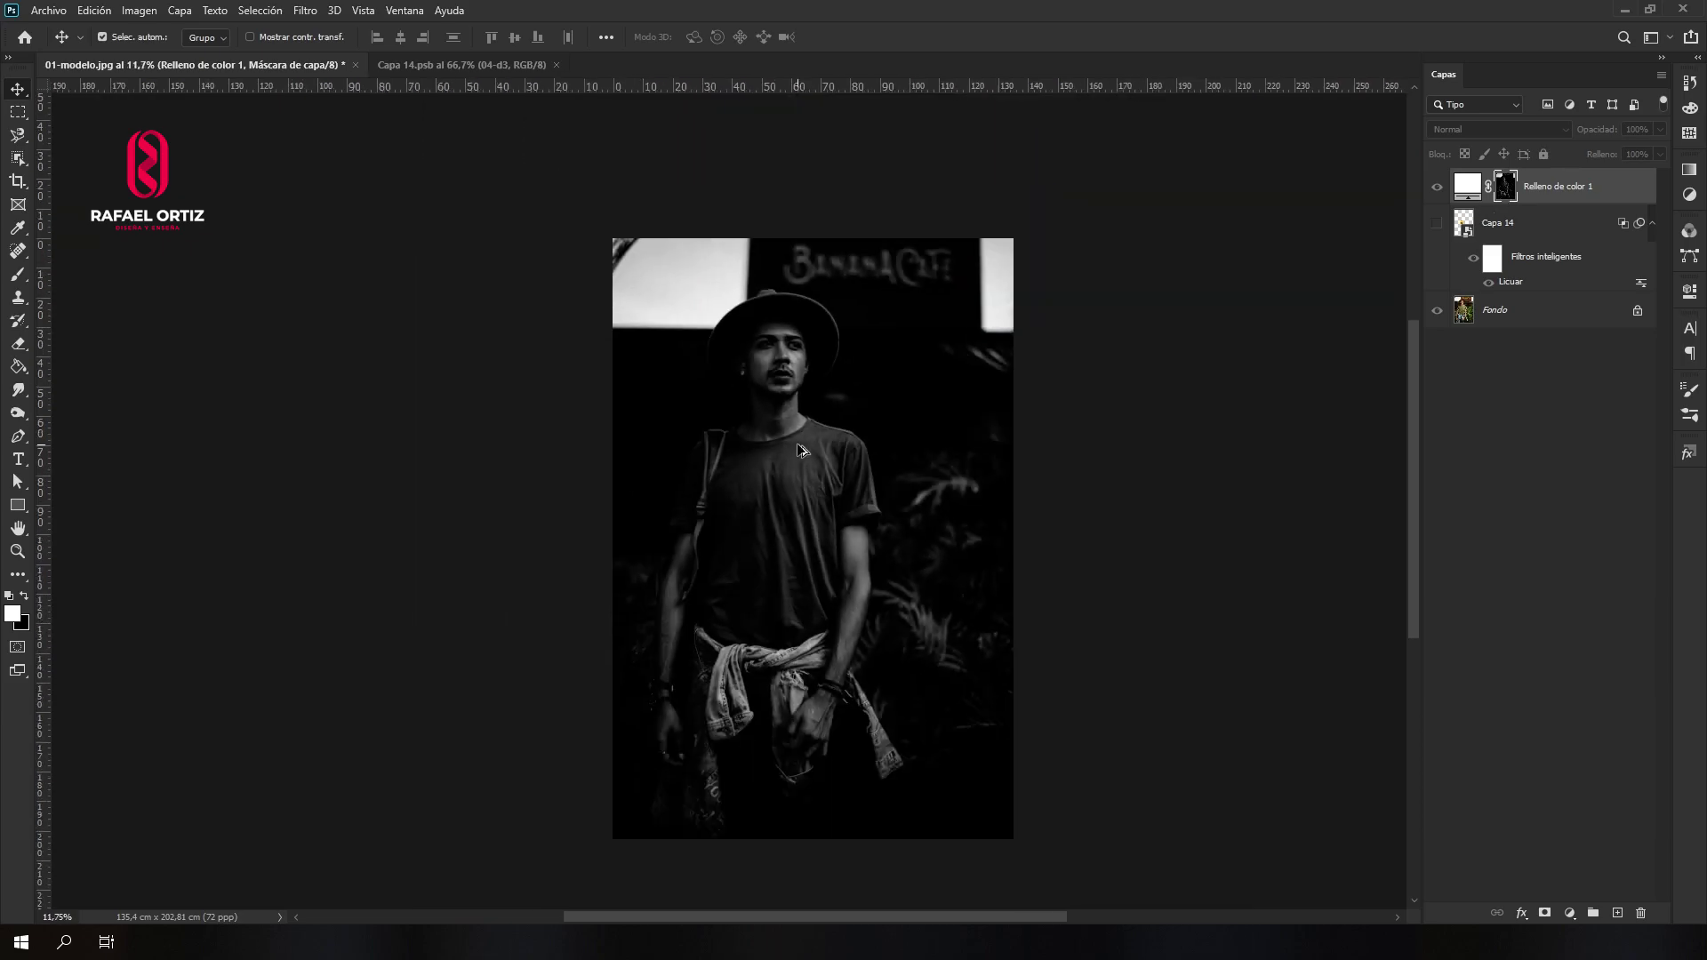
scroll(774, 485, "down", 2)
scroll(774, 485, "up", 3)
scroll(773, 485, "up", 1)
scroll(773, 485, "up", 1)
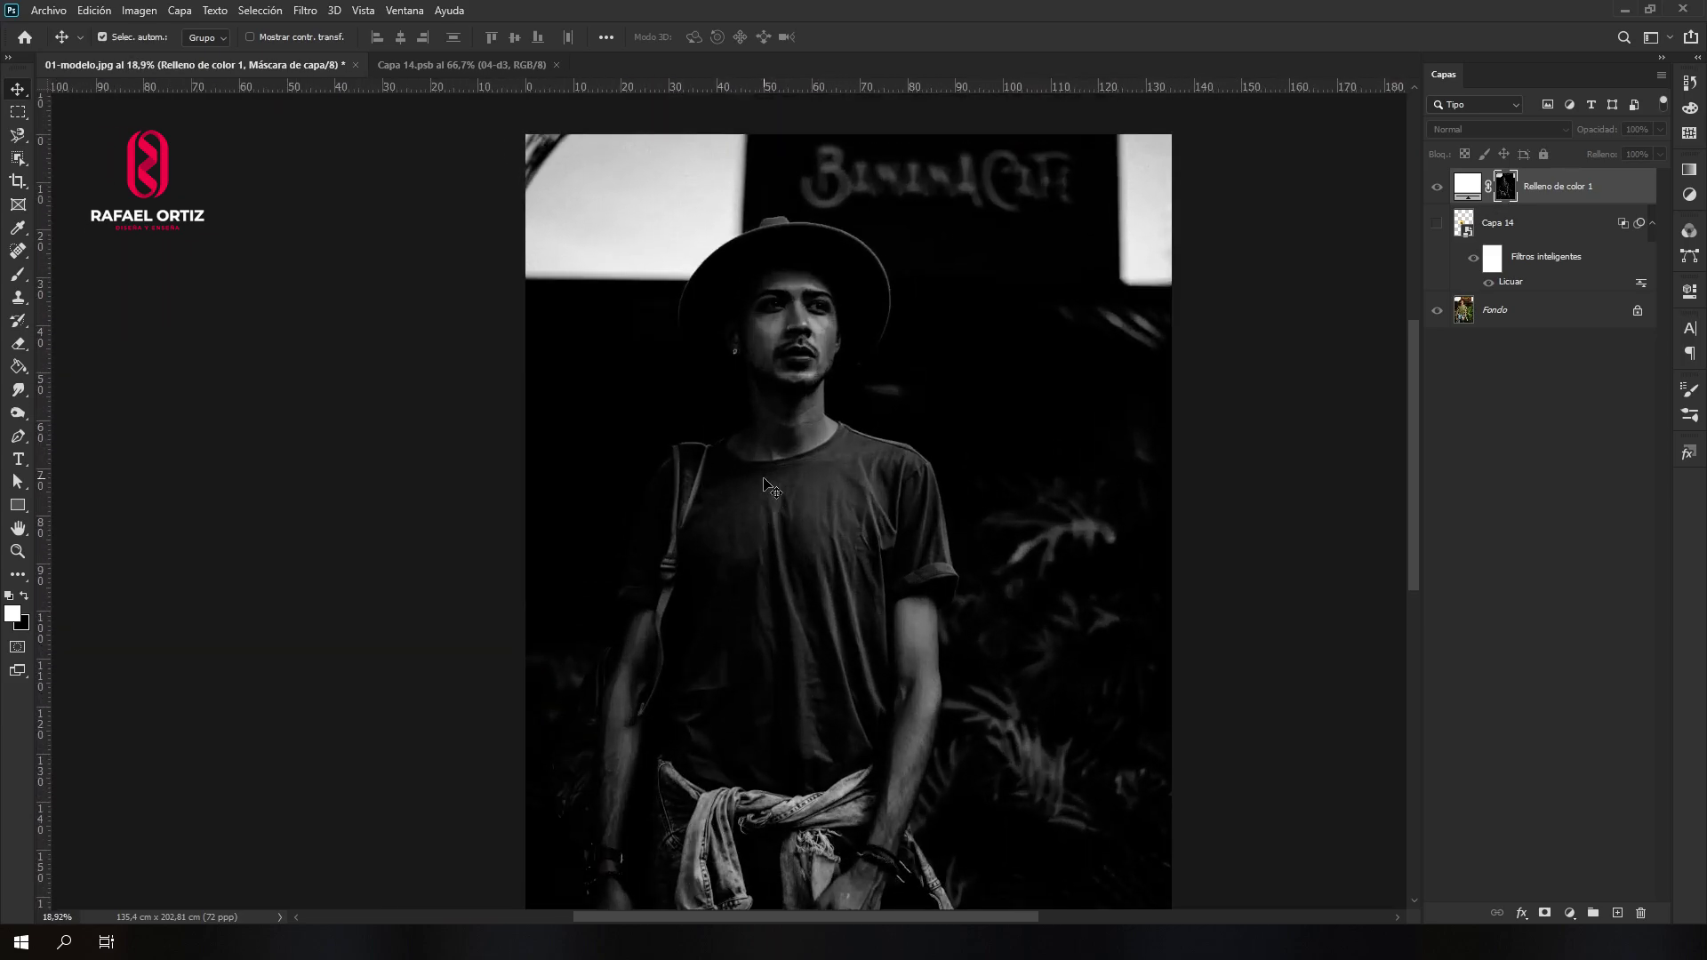
scroll(773, 485, "up", 1)
scroll(769, 486, "up", 1)
scroll(765, 488, "down", 1)
scroll(764, 497, "down", 1)
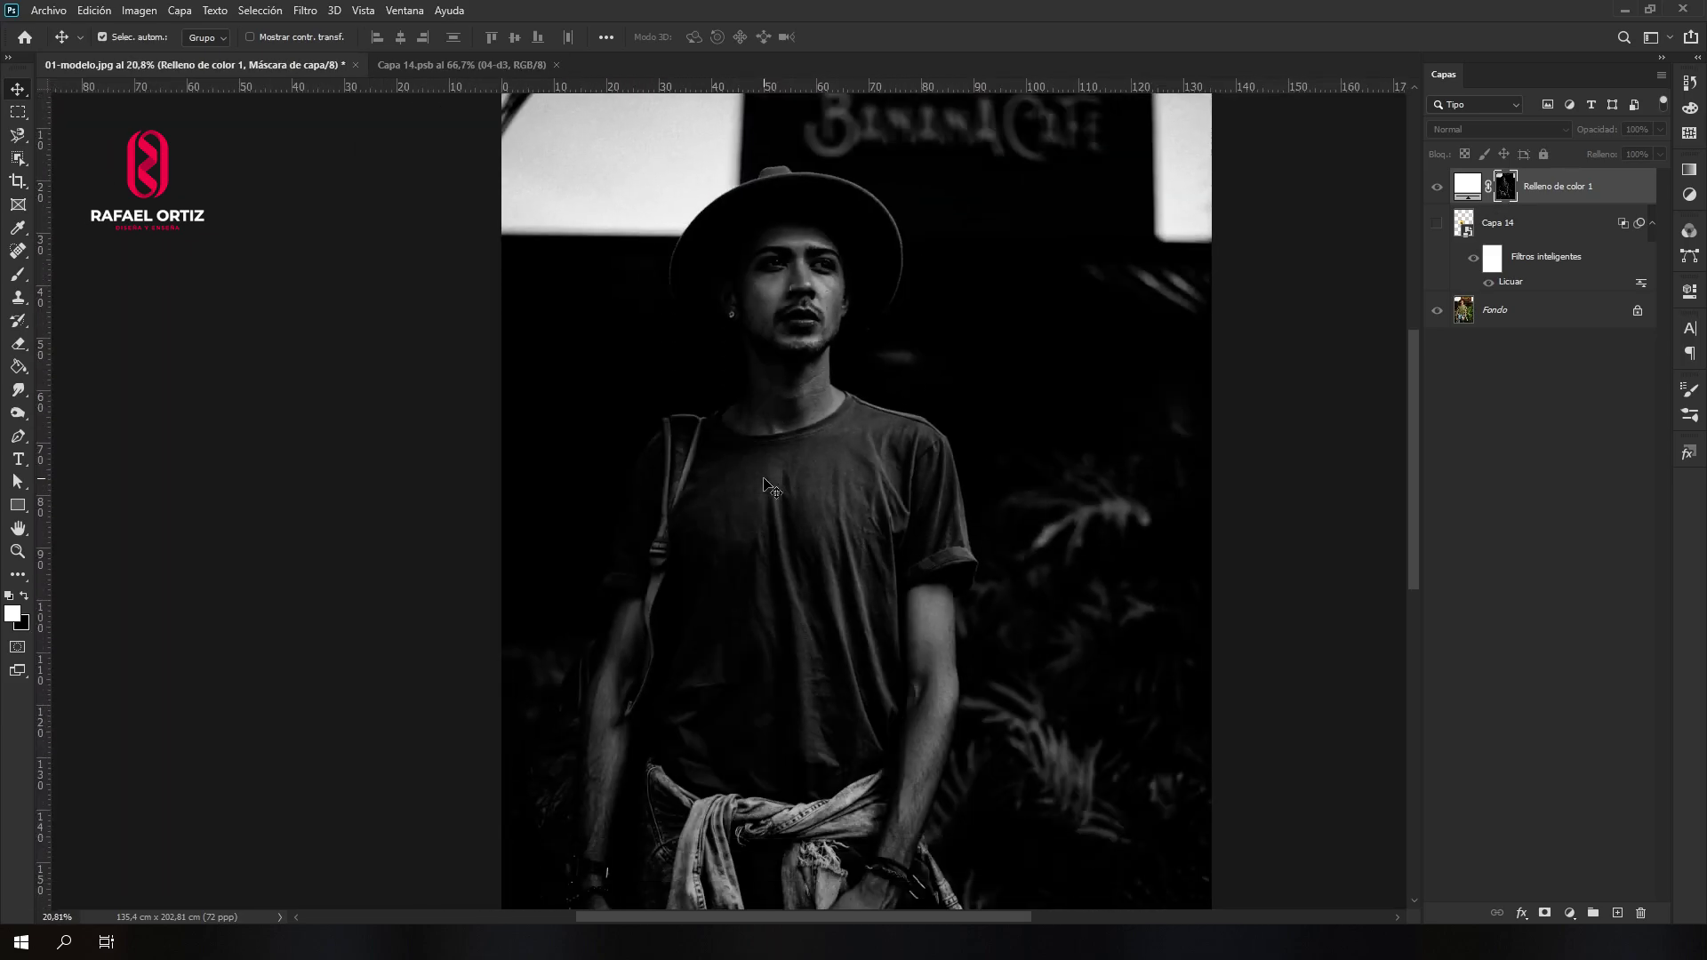
scroll(768, 534, "up", 3)
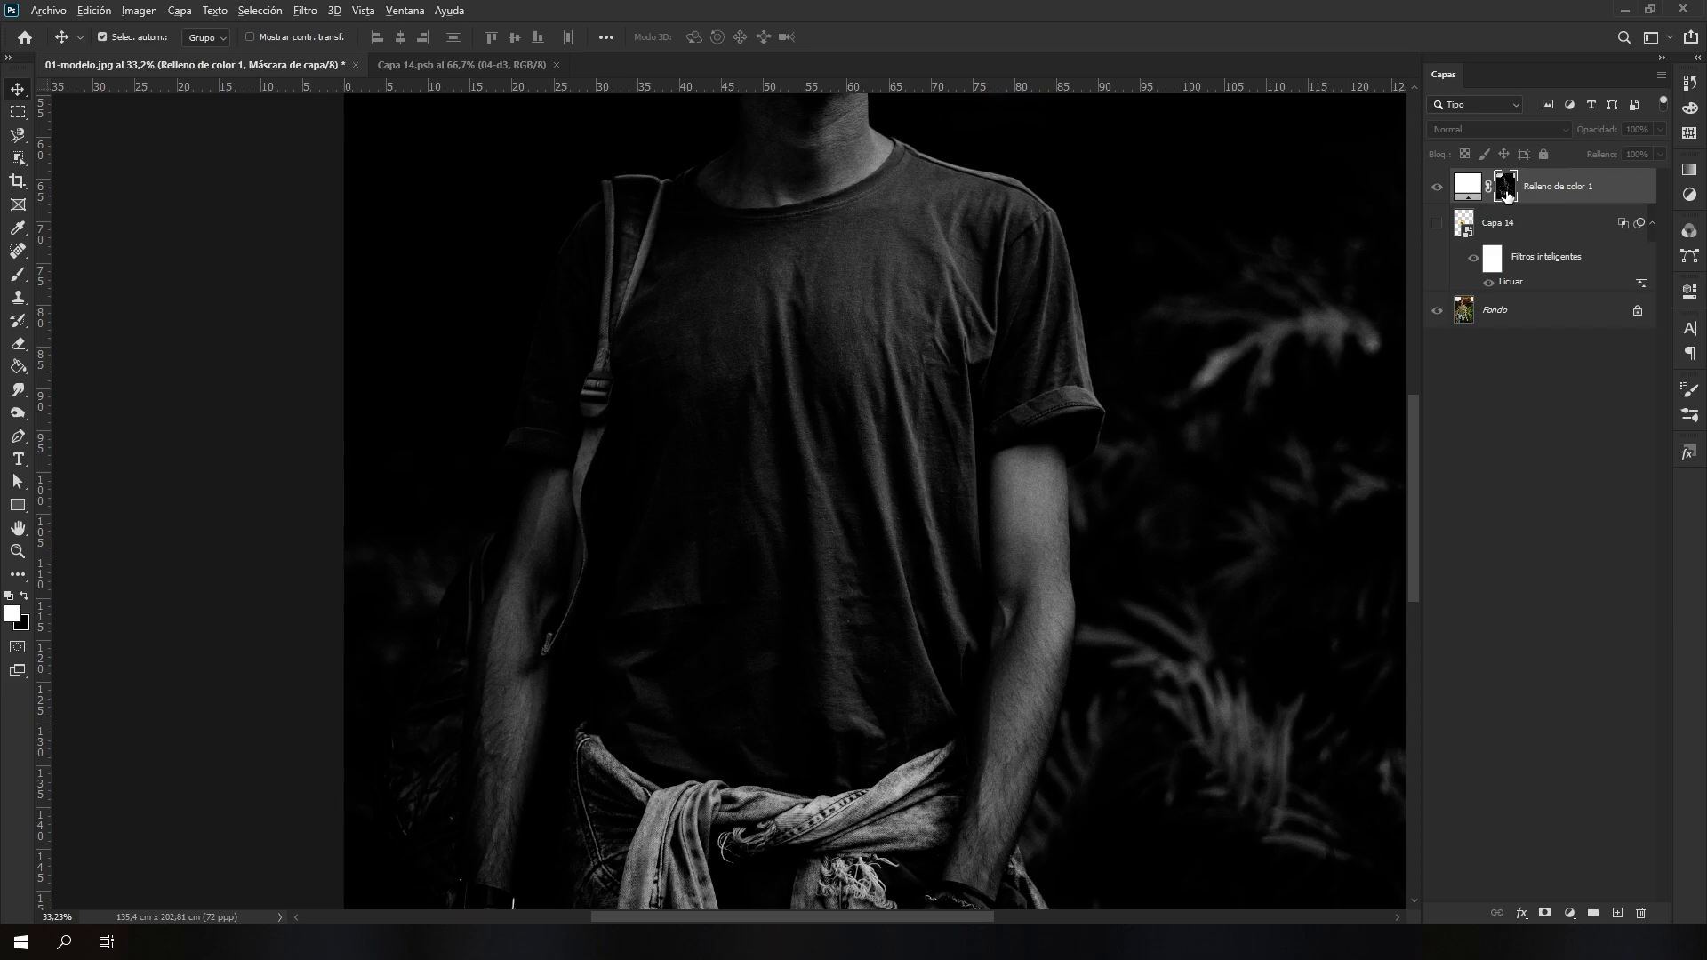
Exit mask view and toggle Relleno de color 1 off and on to compare the brightened shirt.
left_click(1505, 194, "alt")
scroll(826, 457, "down", 2)
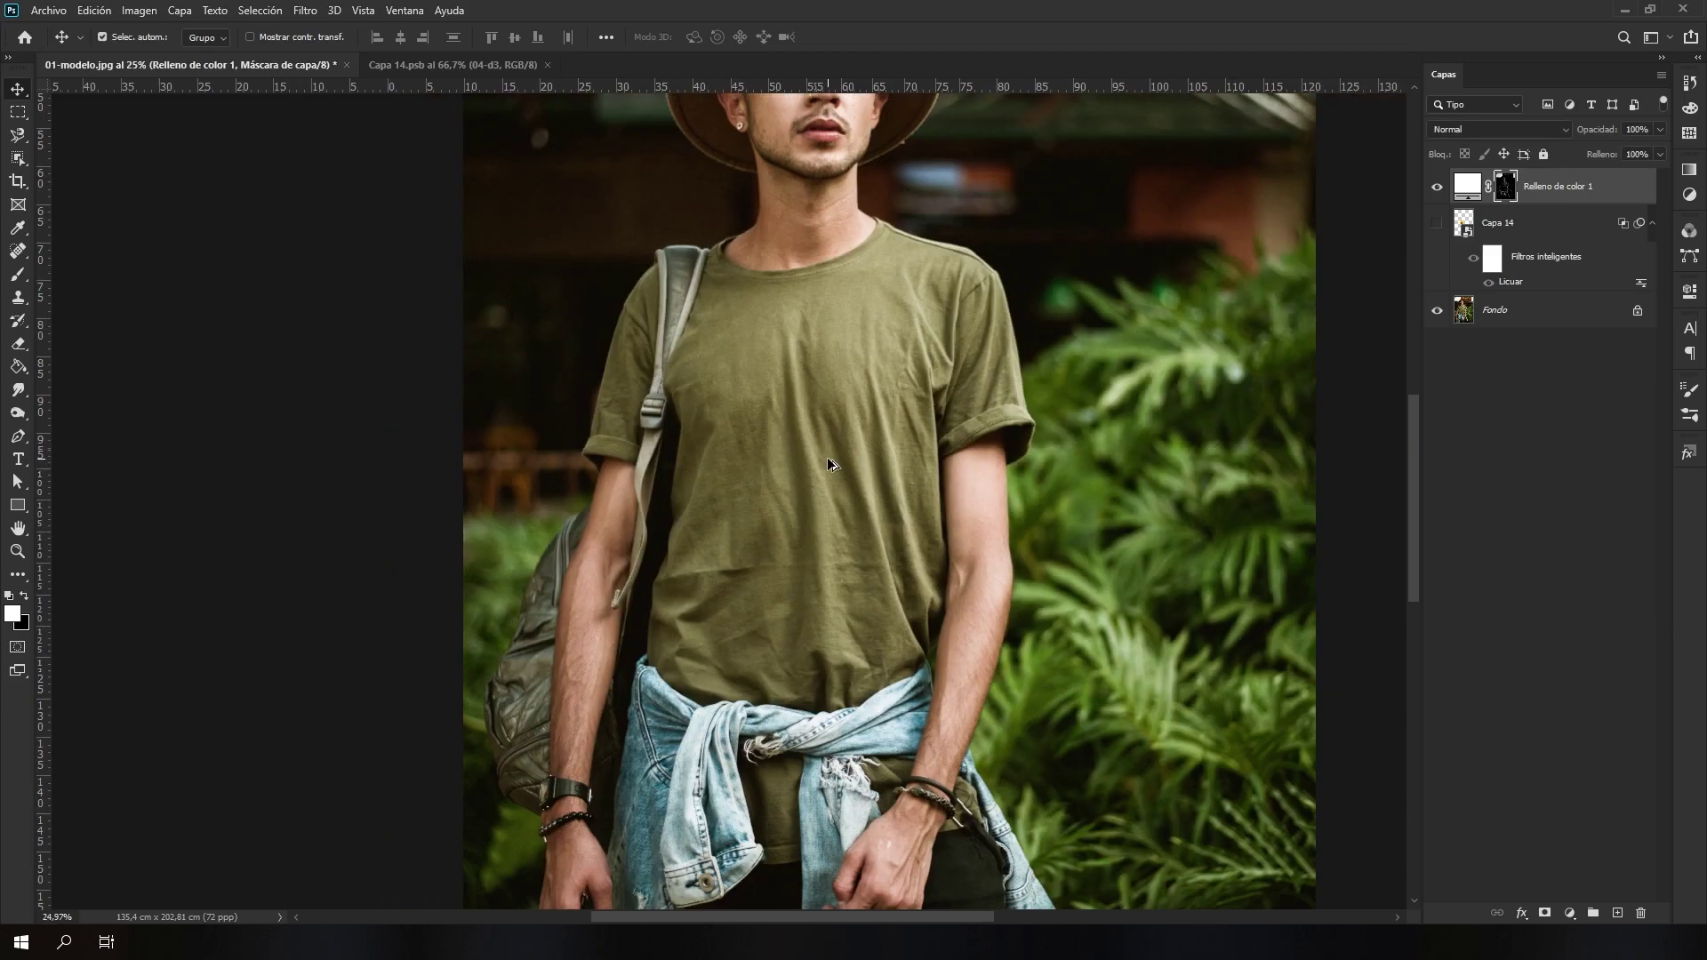
left_click(1436, 189)
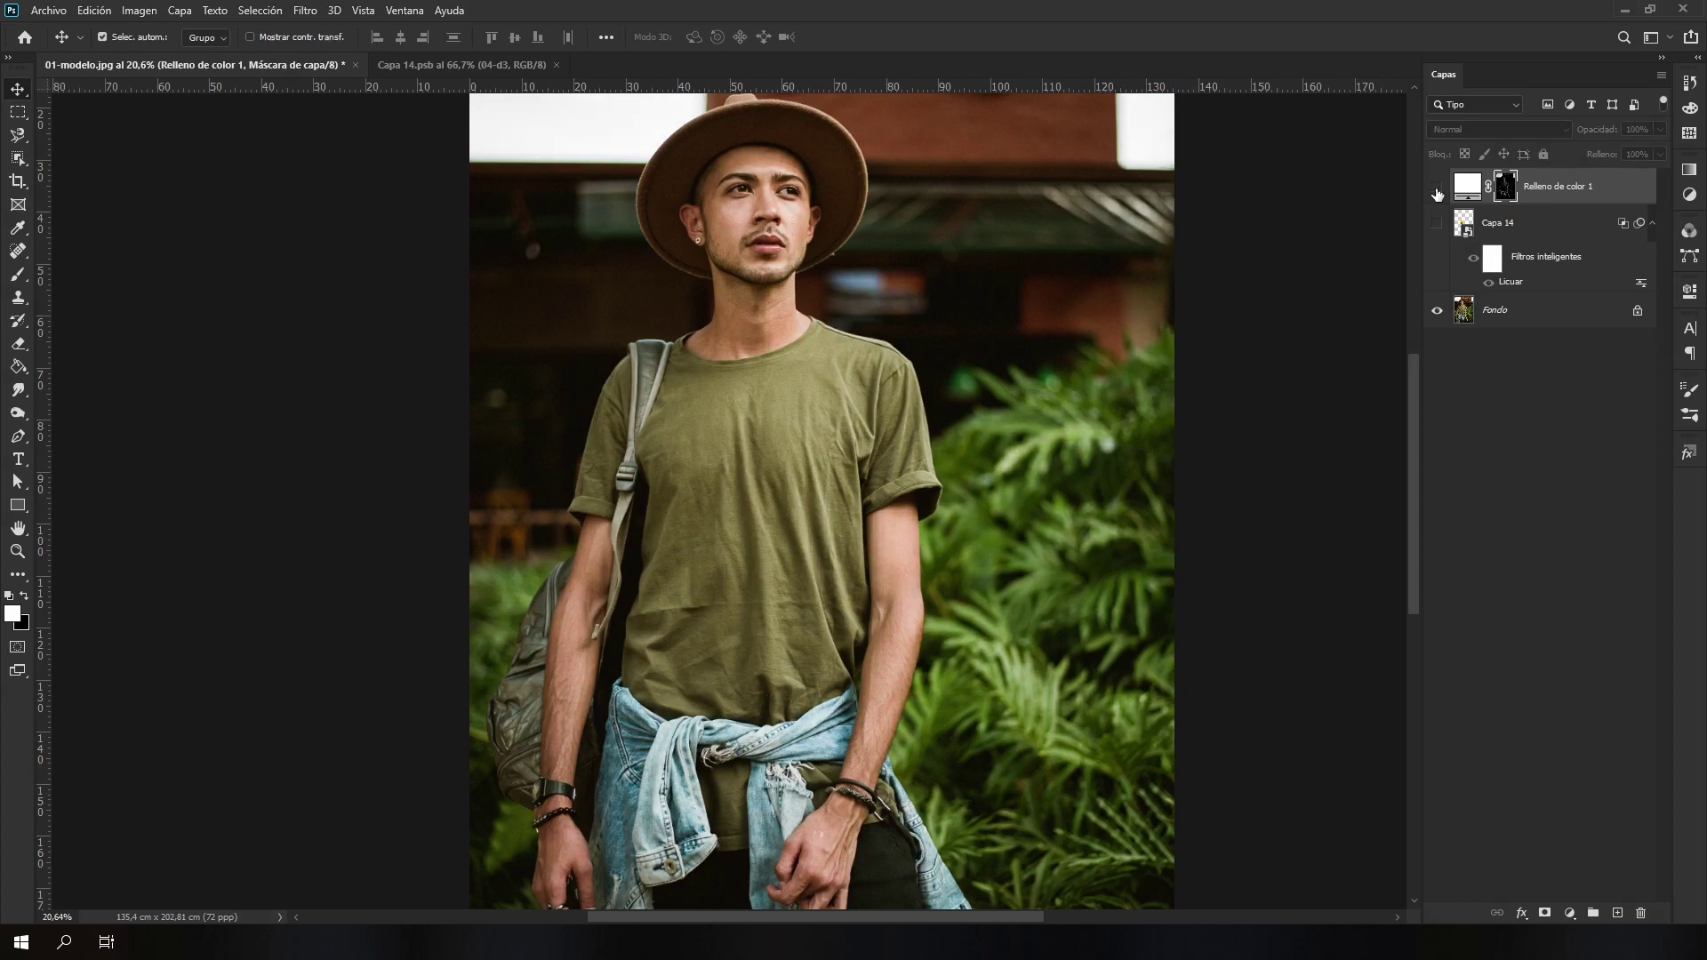
left_click(1436, 188)
scroll(801, 633, "up", 2)
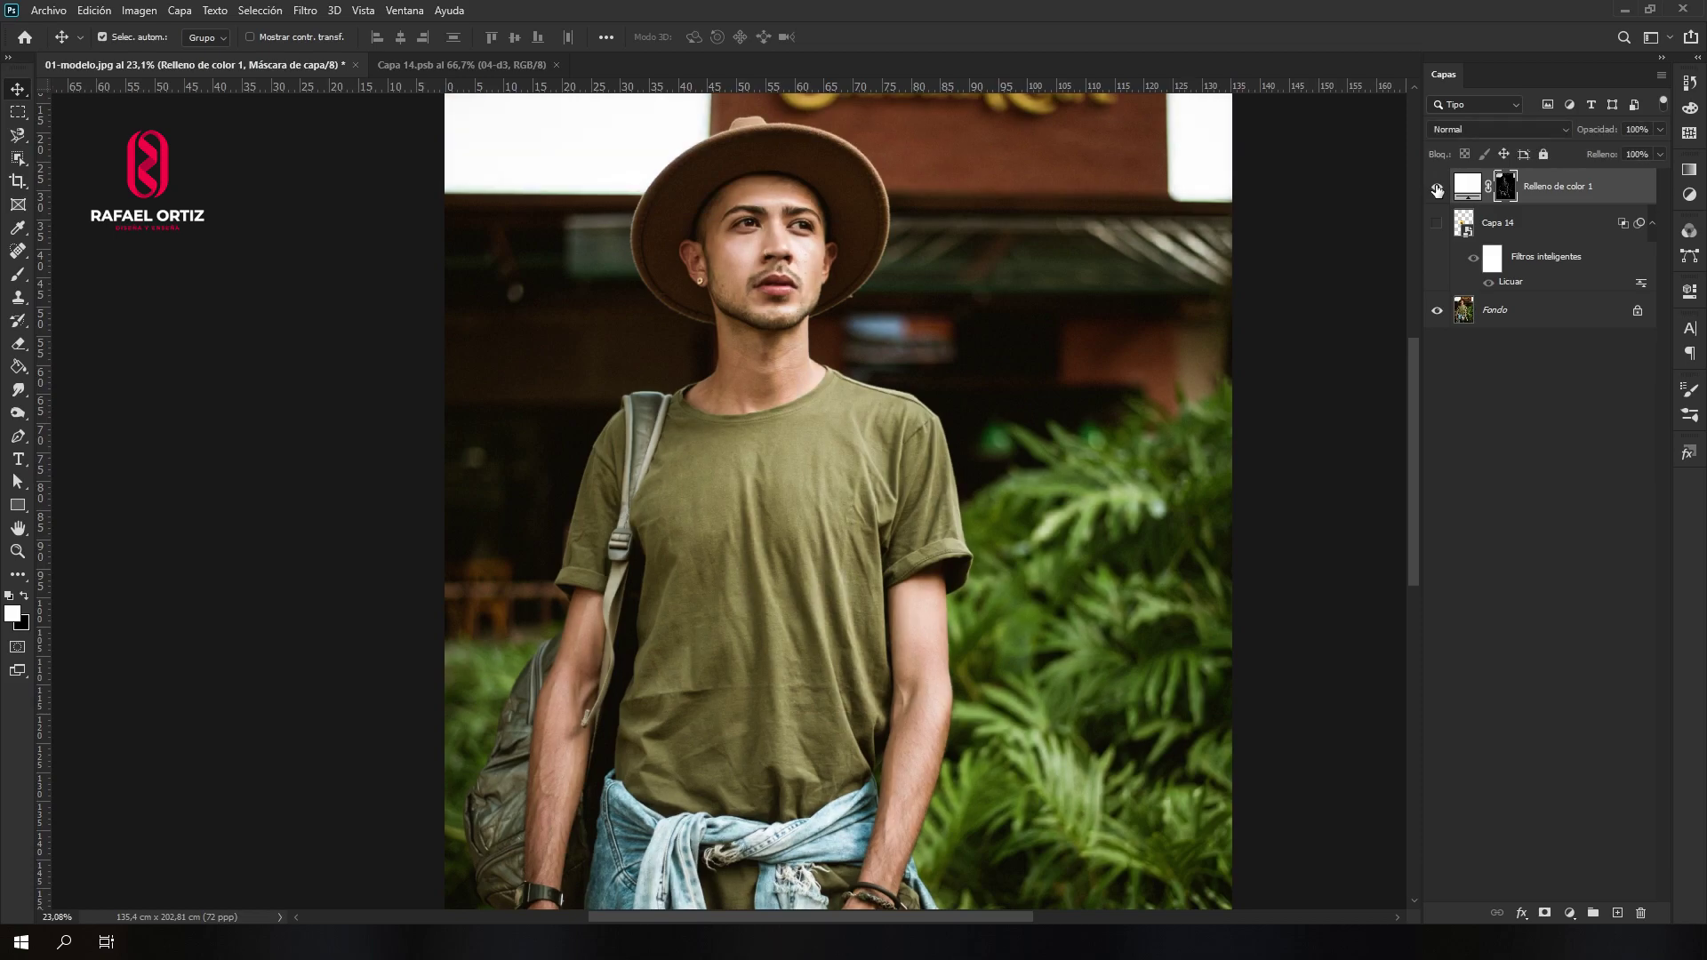
left_click(1437, 188)
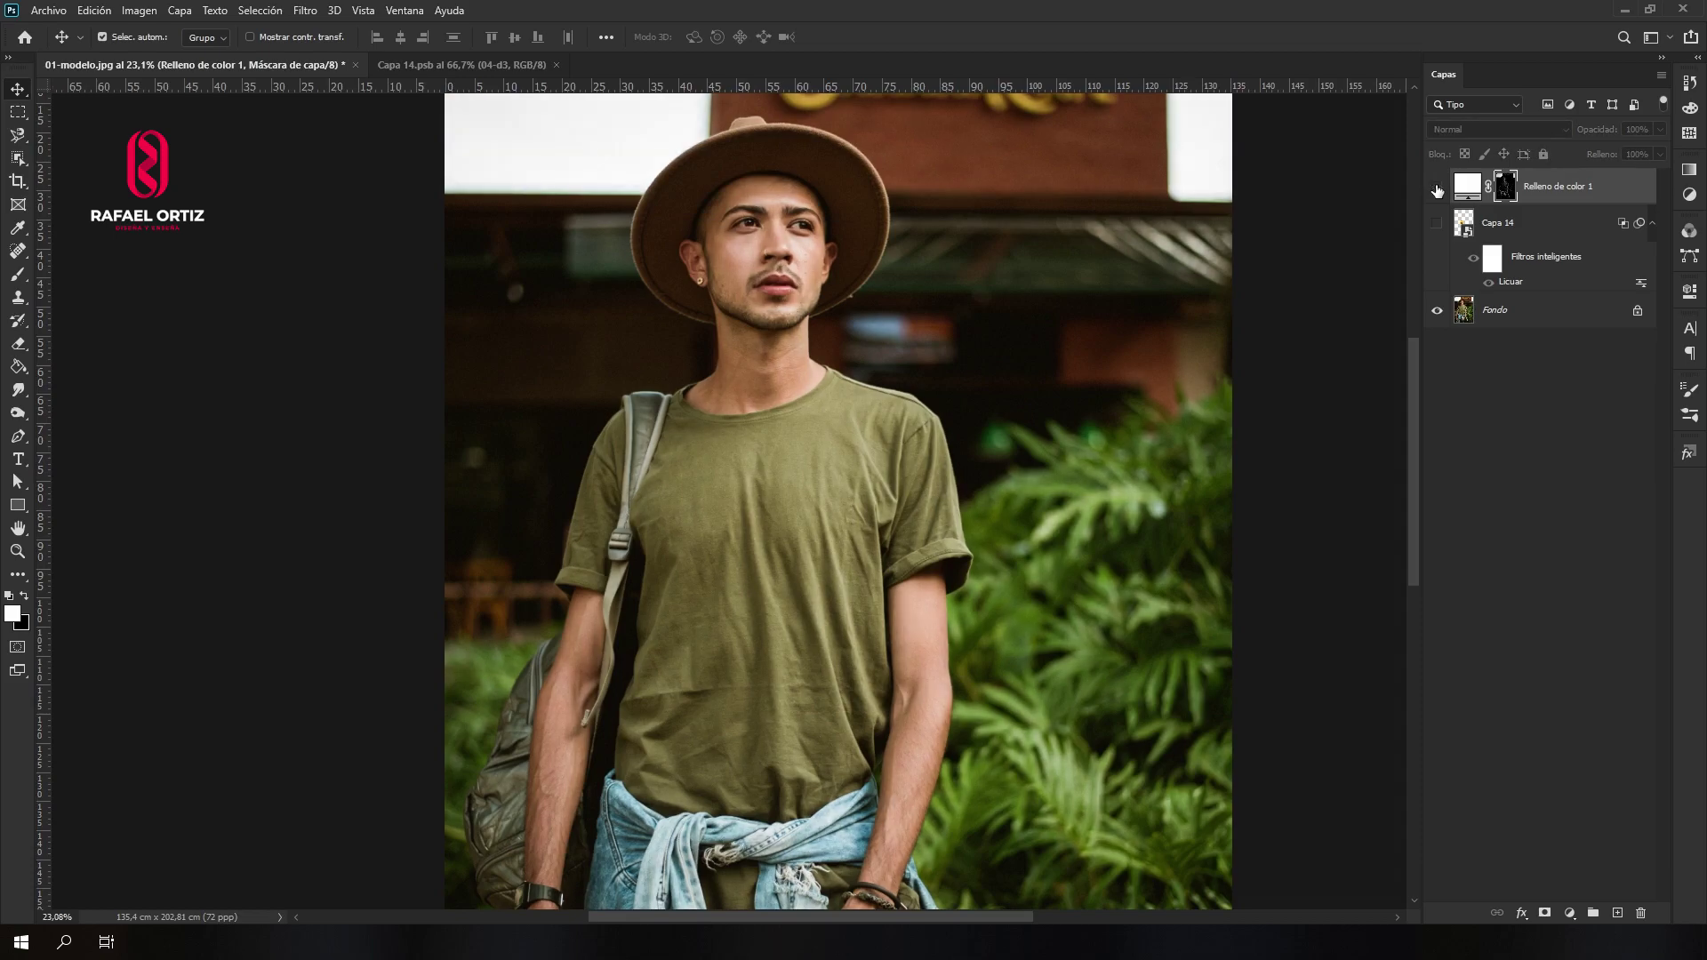
left_click(1437, 189)
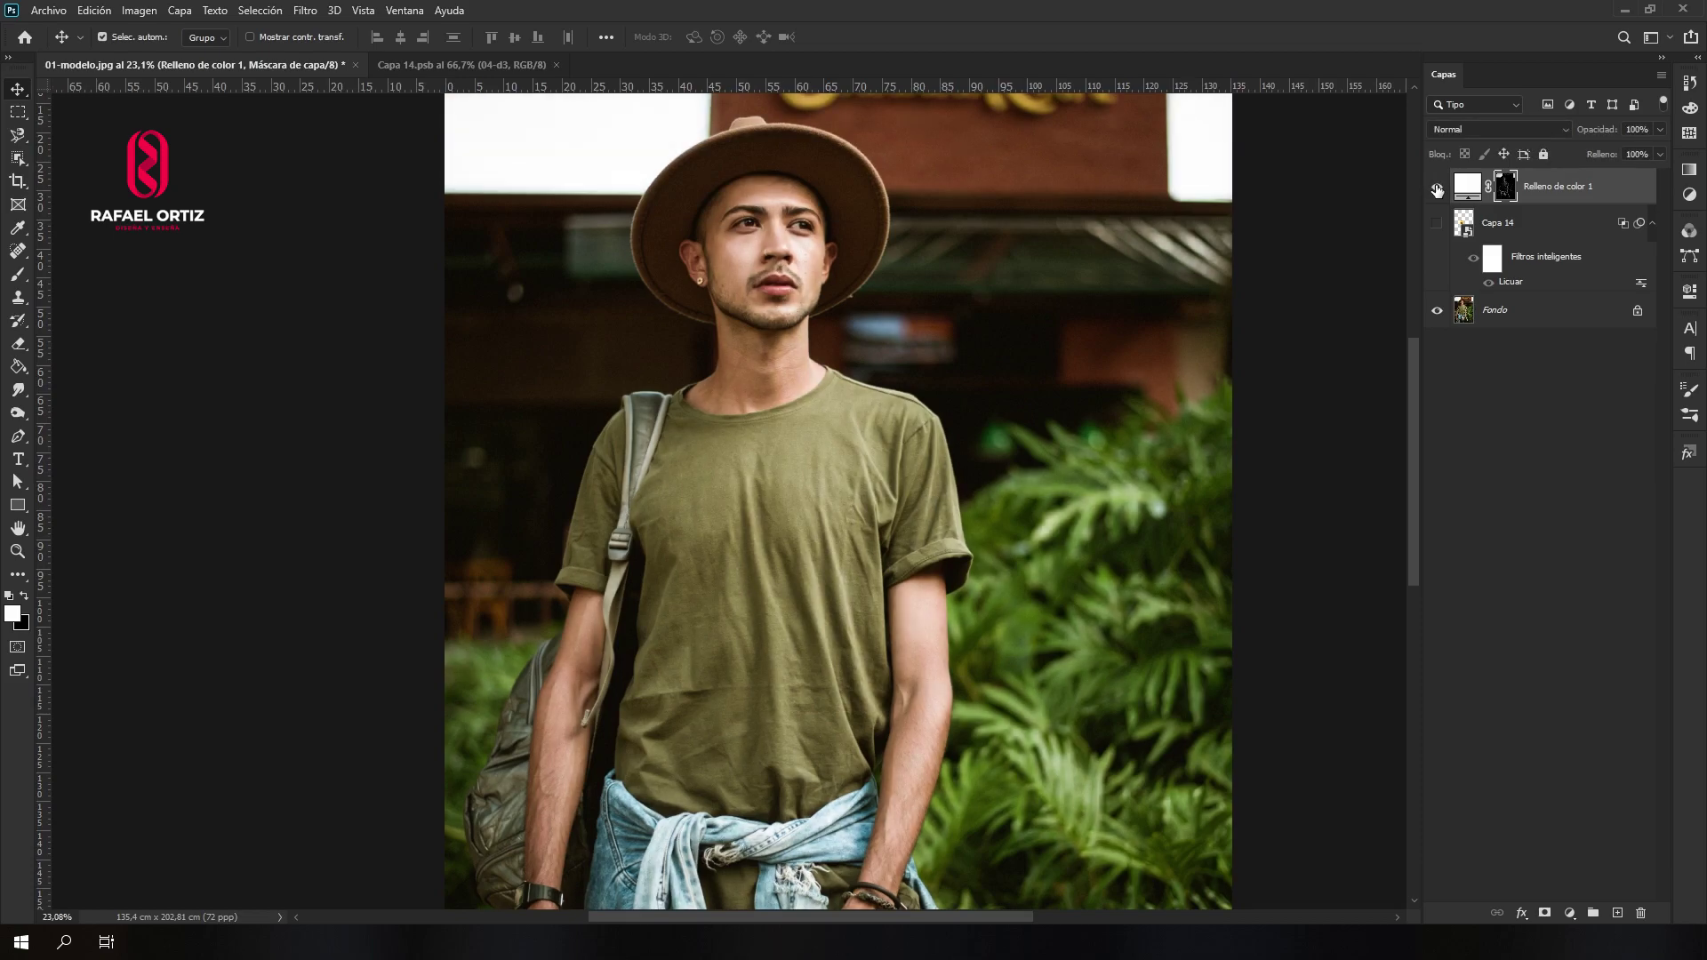
left_click(1436, 189)
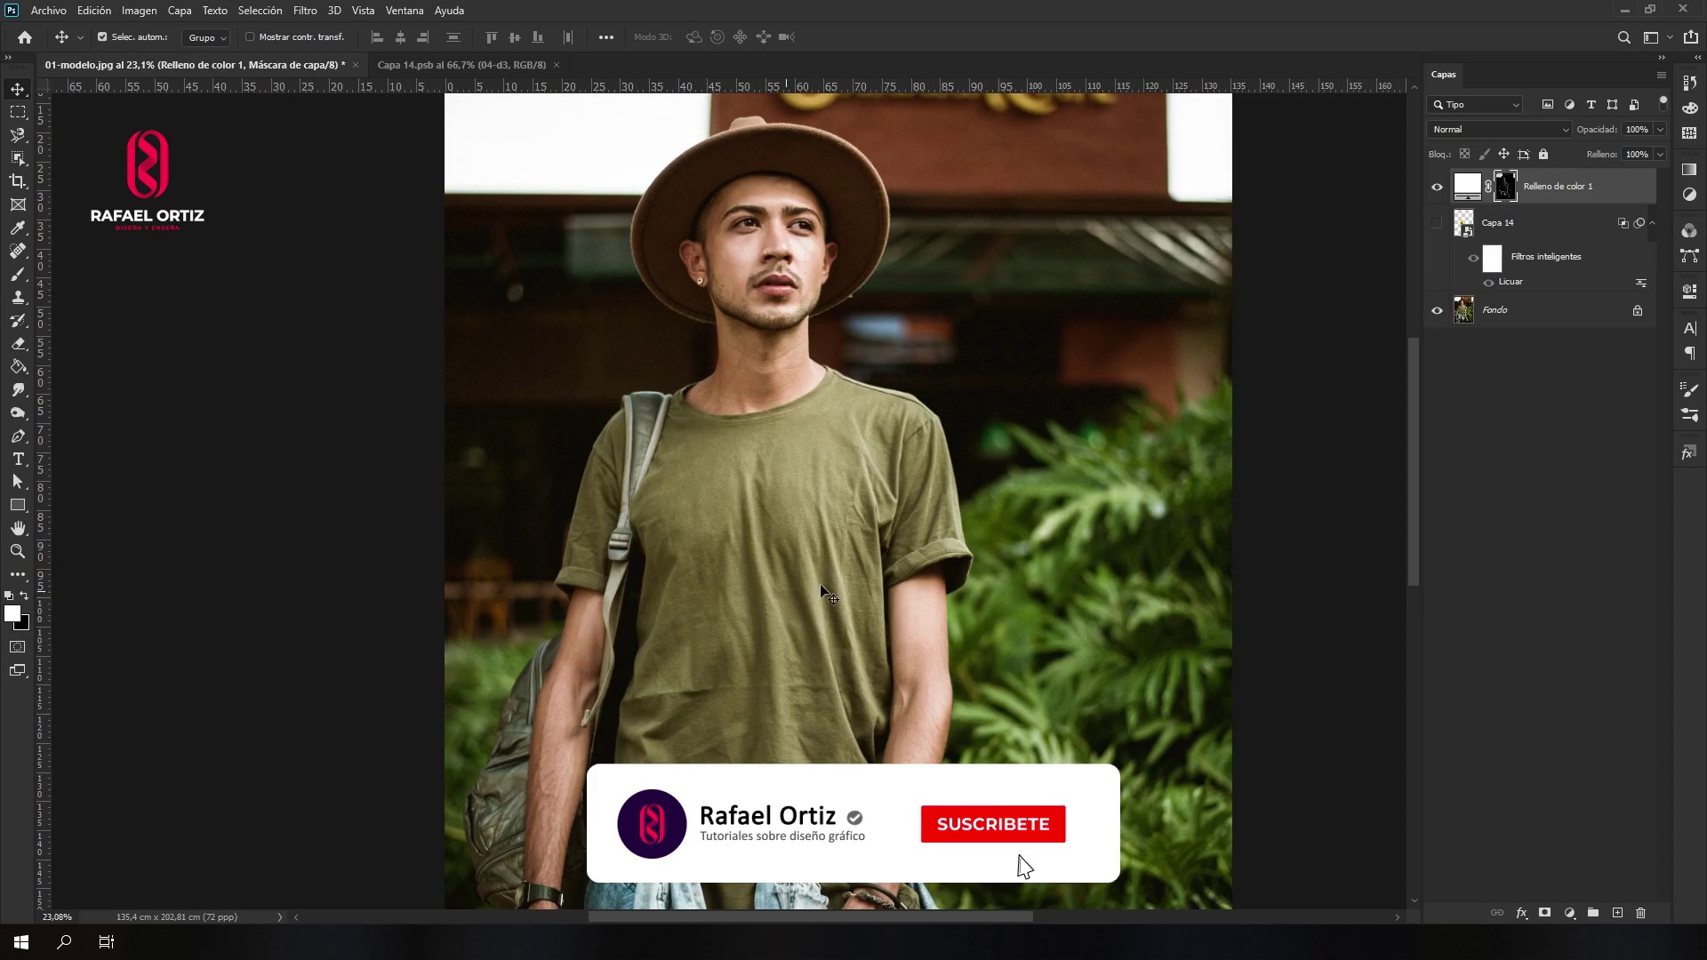
left_click(1437, 189)
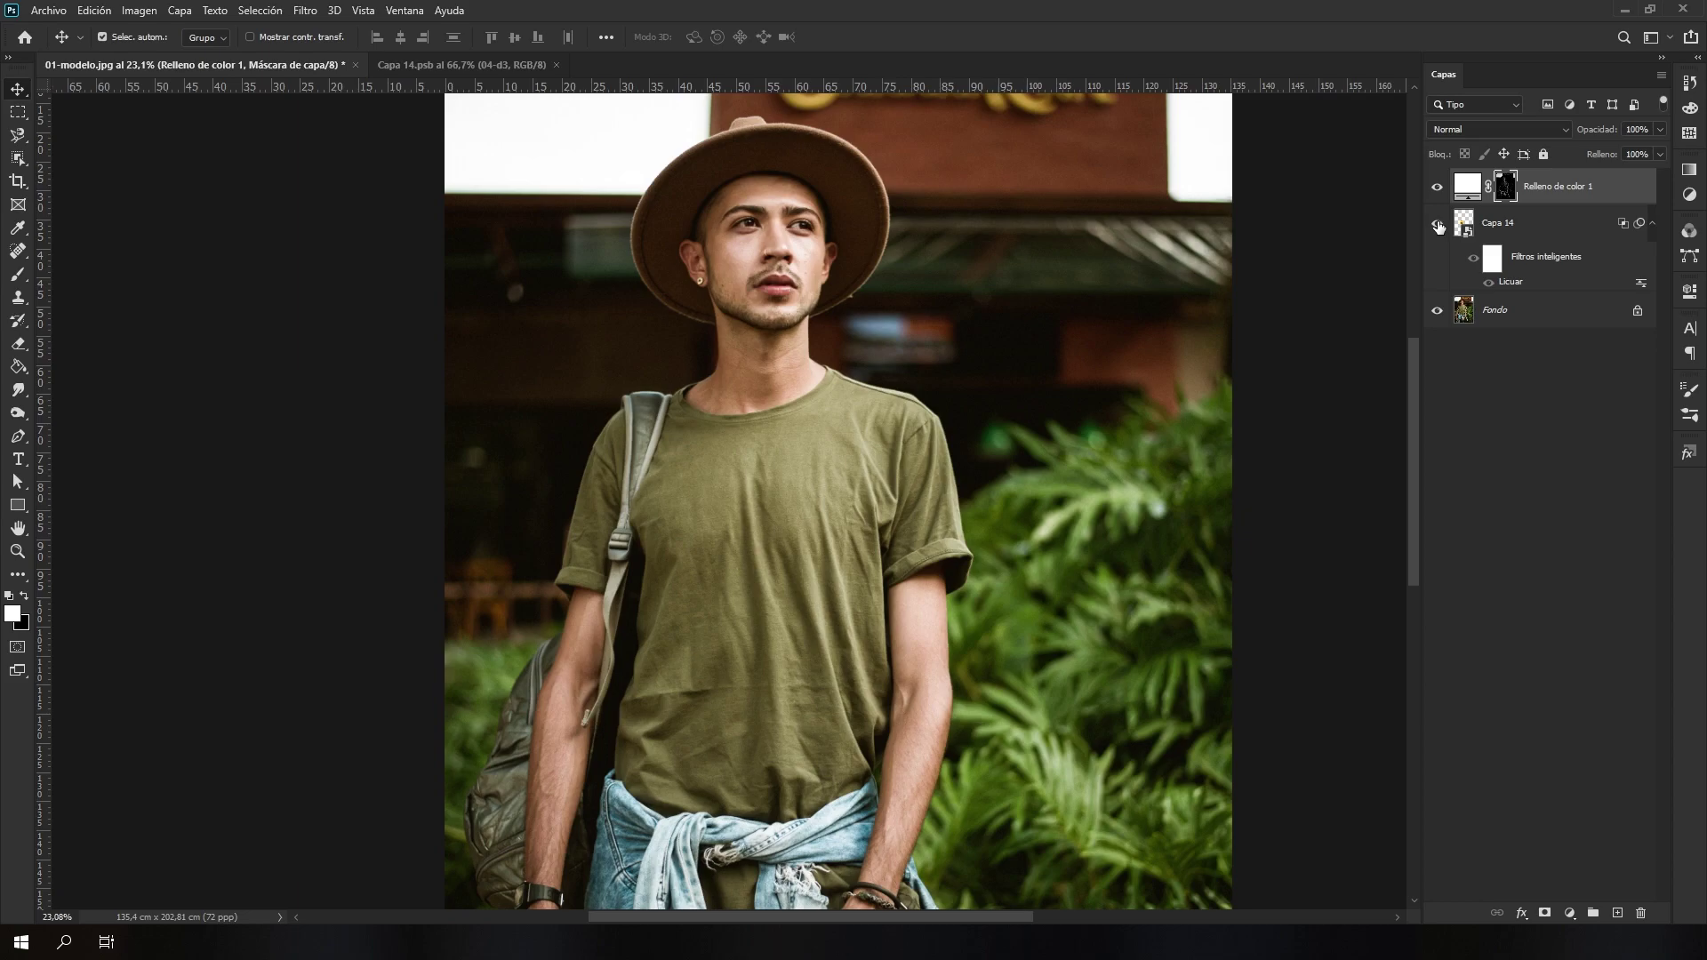
Make Capa 14's emoji visible and toggle the white fill to compare.
left_click(1438, 227)
scroll(747, 533, "up", 3)
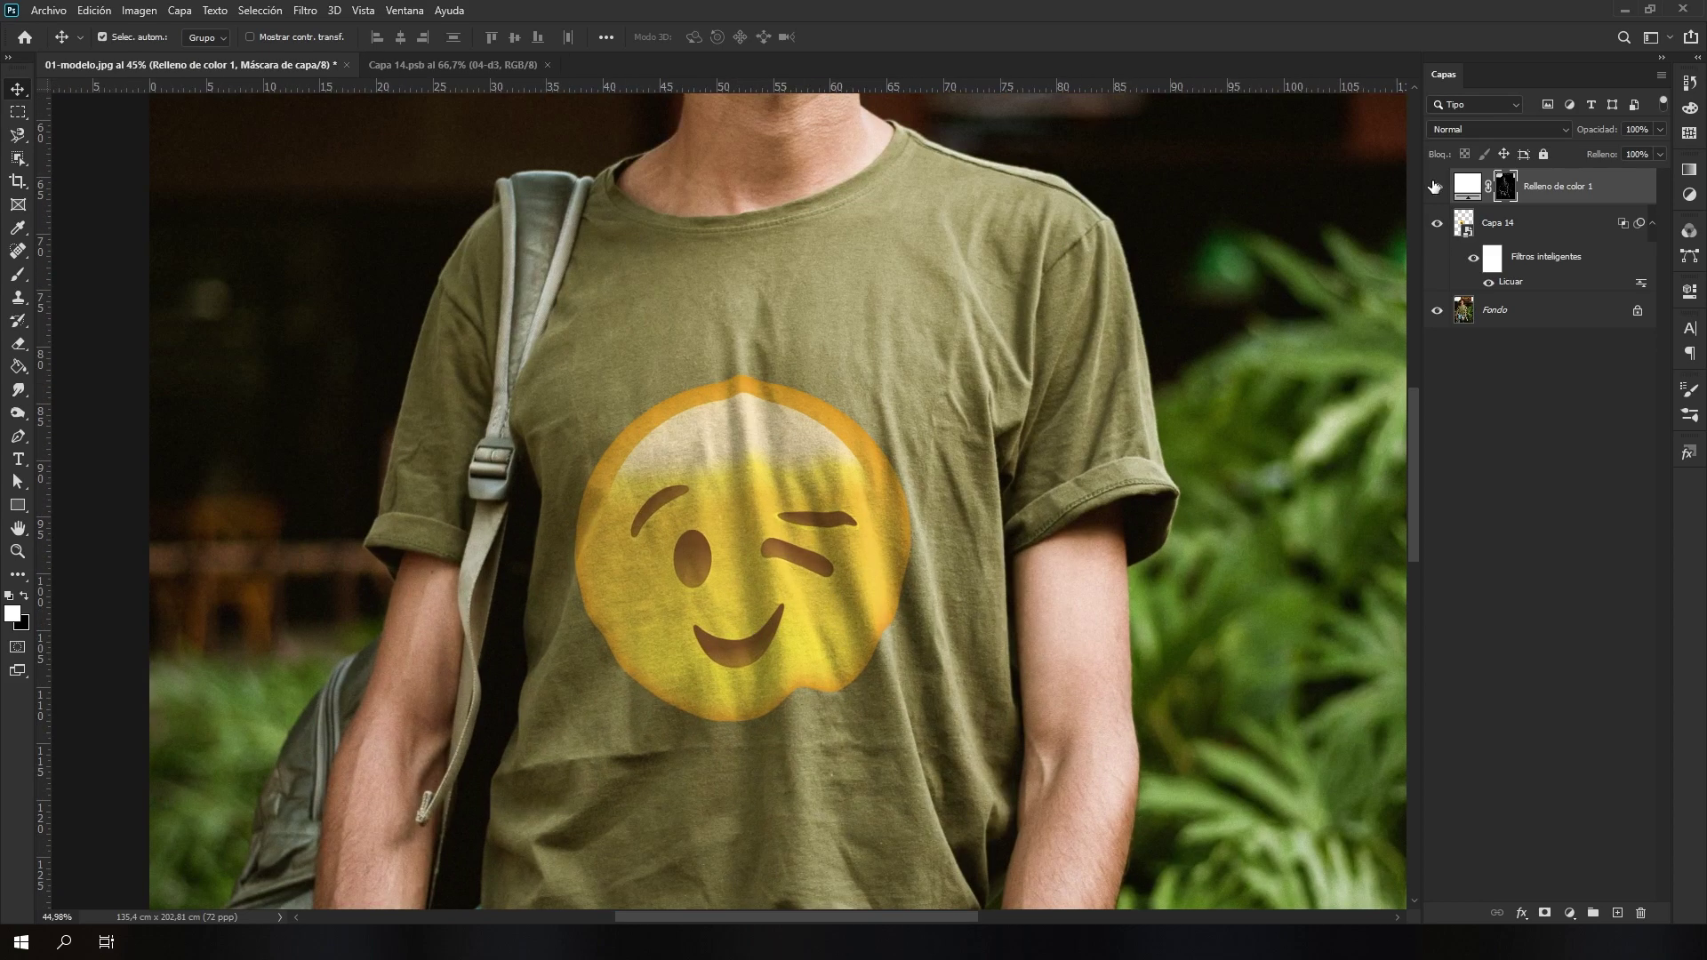
left_click(1436, 187)
left_click(1437, 187)
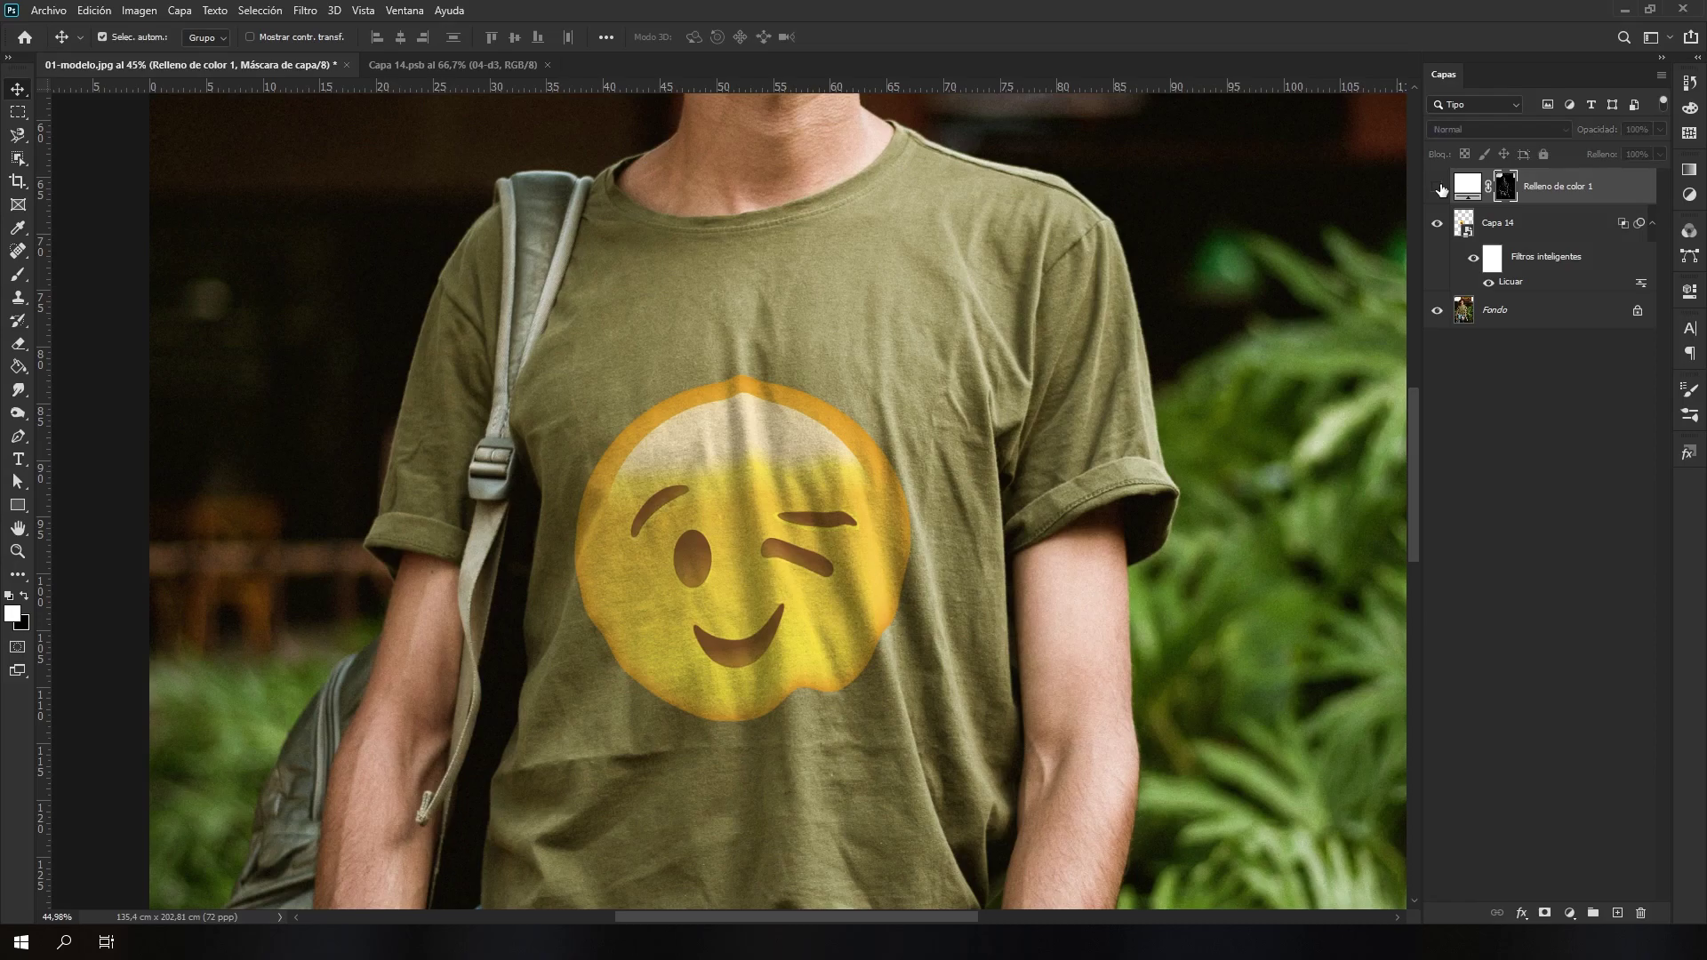
left_click(1436, 187)
scroll(946, 371, "down", 3)
scroll(946, 371, "down", 2)
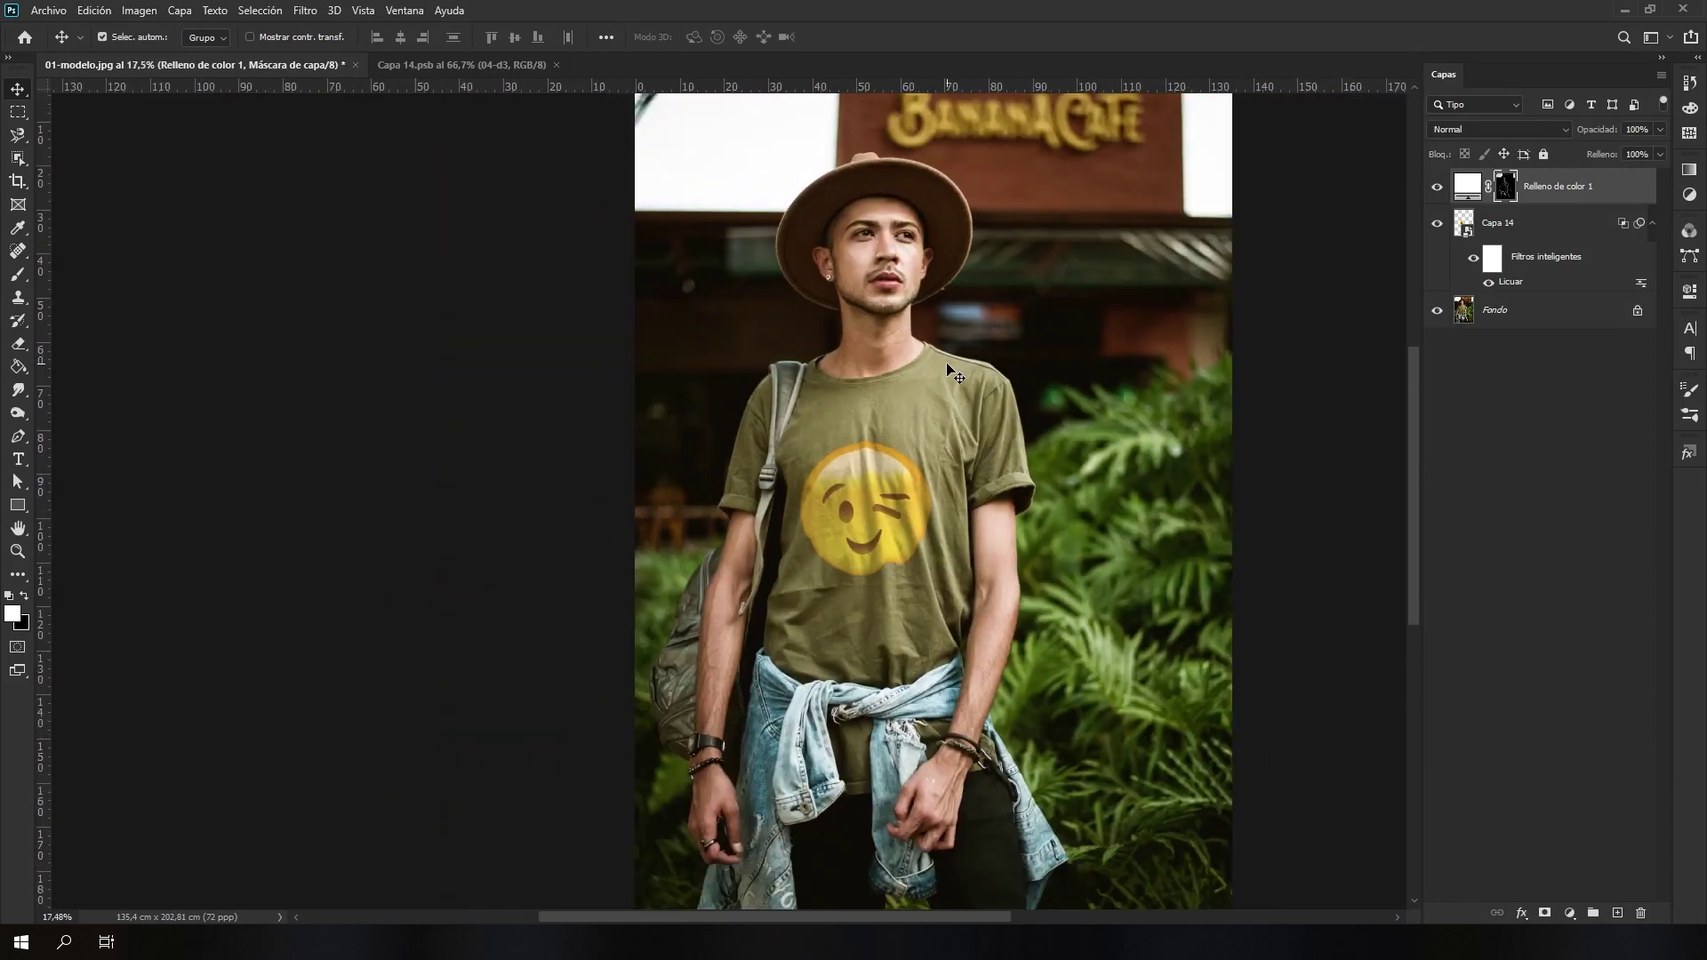
scroll(945, 371, "down", 1)
scroll(946, 371, "up", 2)
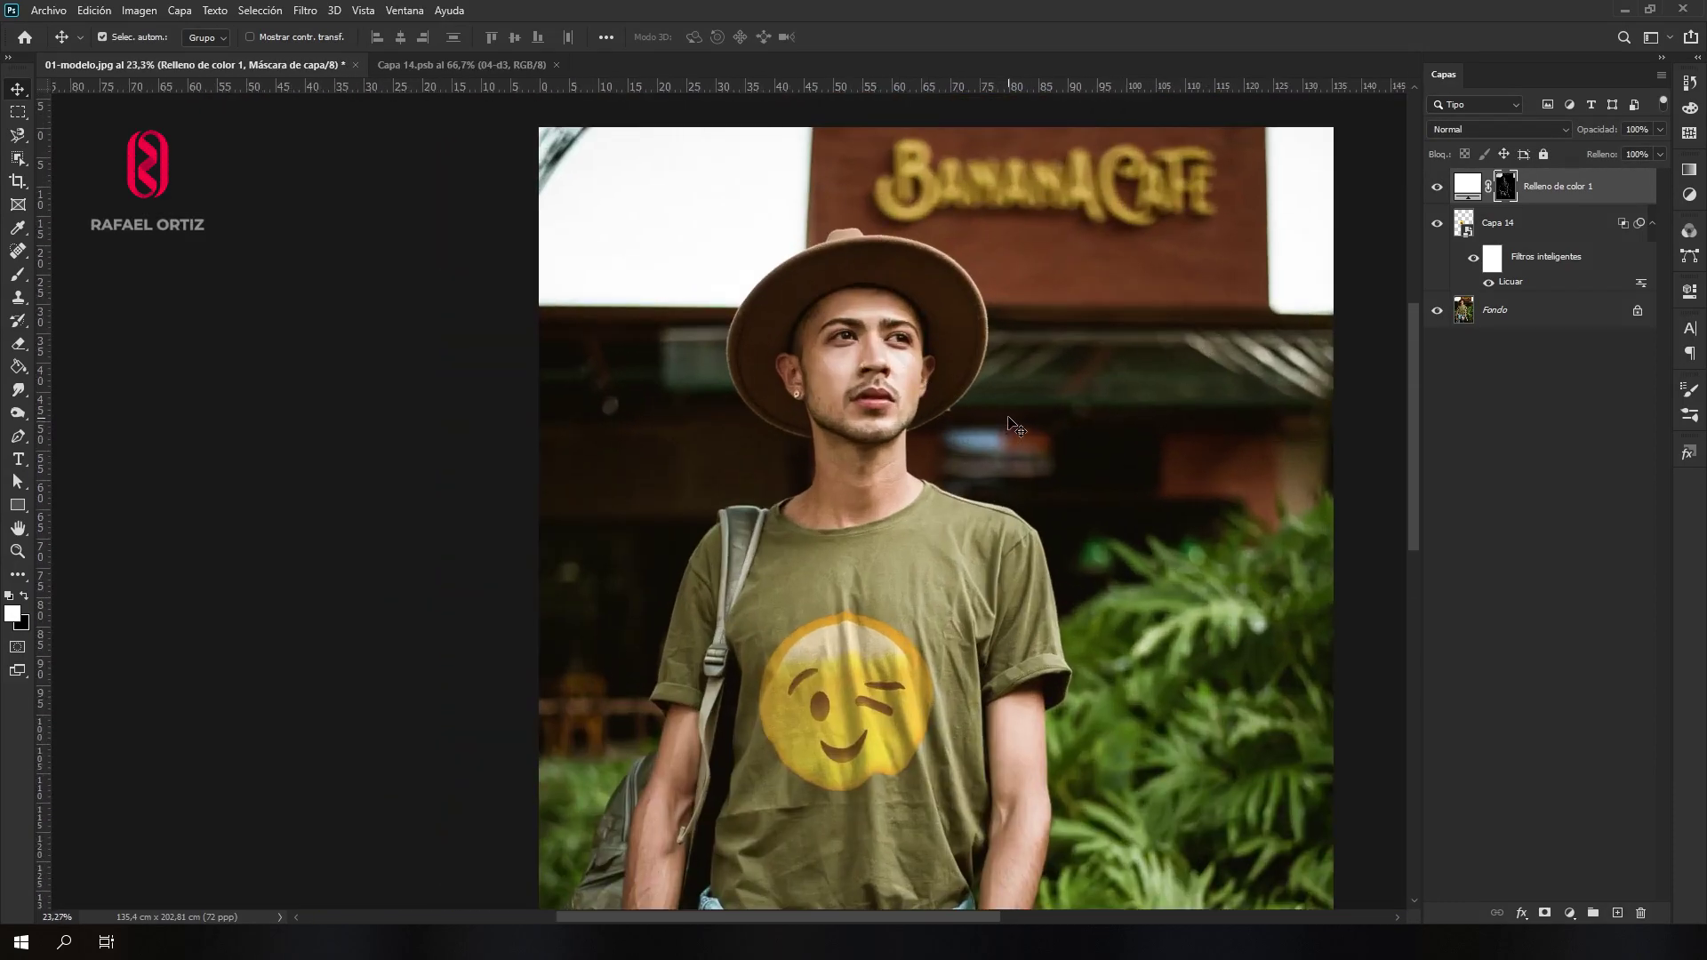
scroll(988, 433, "down", 1)
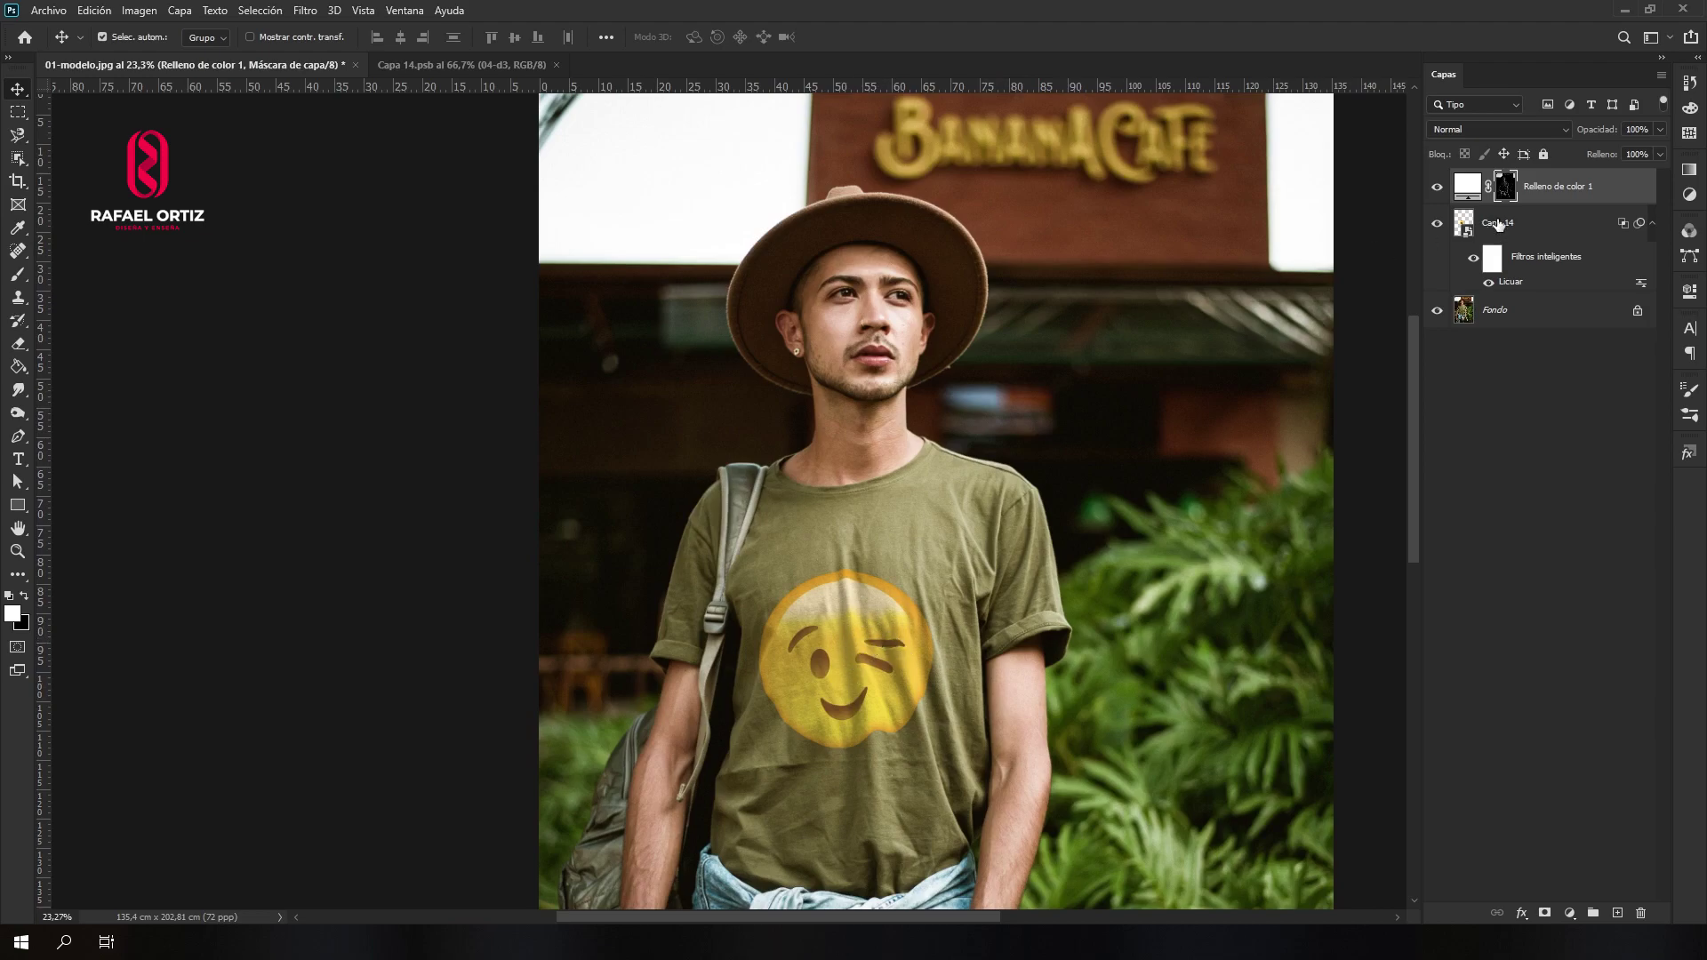
Clip Relleno de color 1 to Capa 14, then toggle it to check the brightening.
right_click(1563, 189)
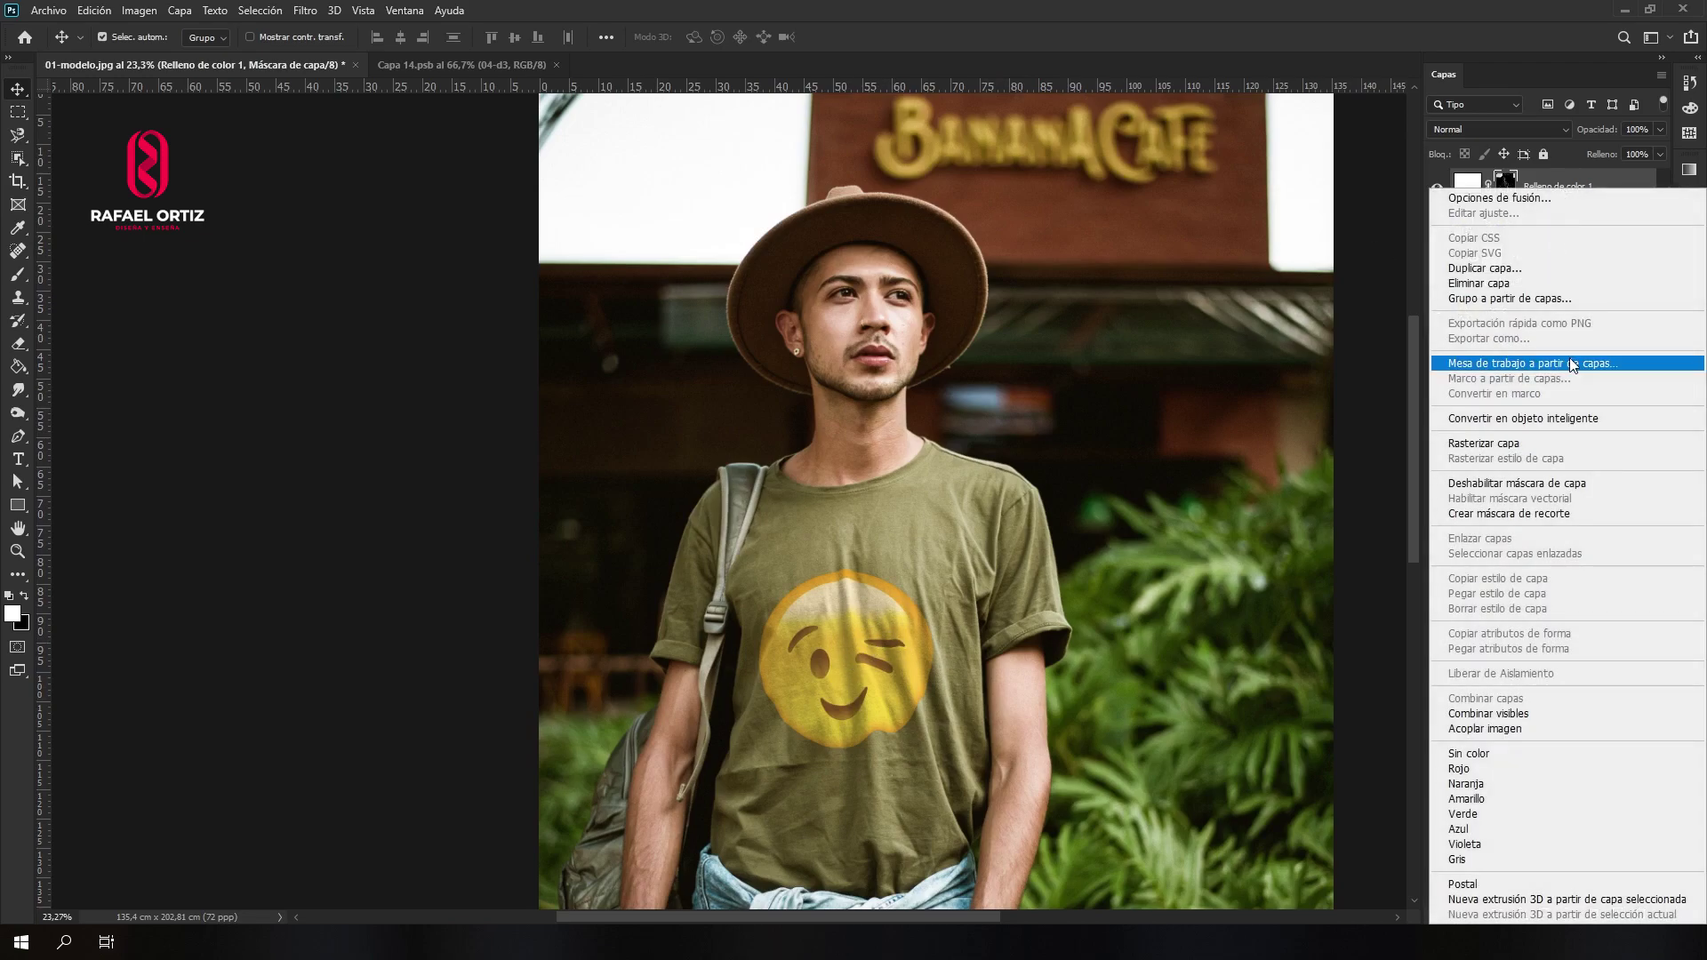
left_click(1508, 515)
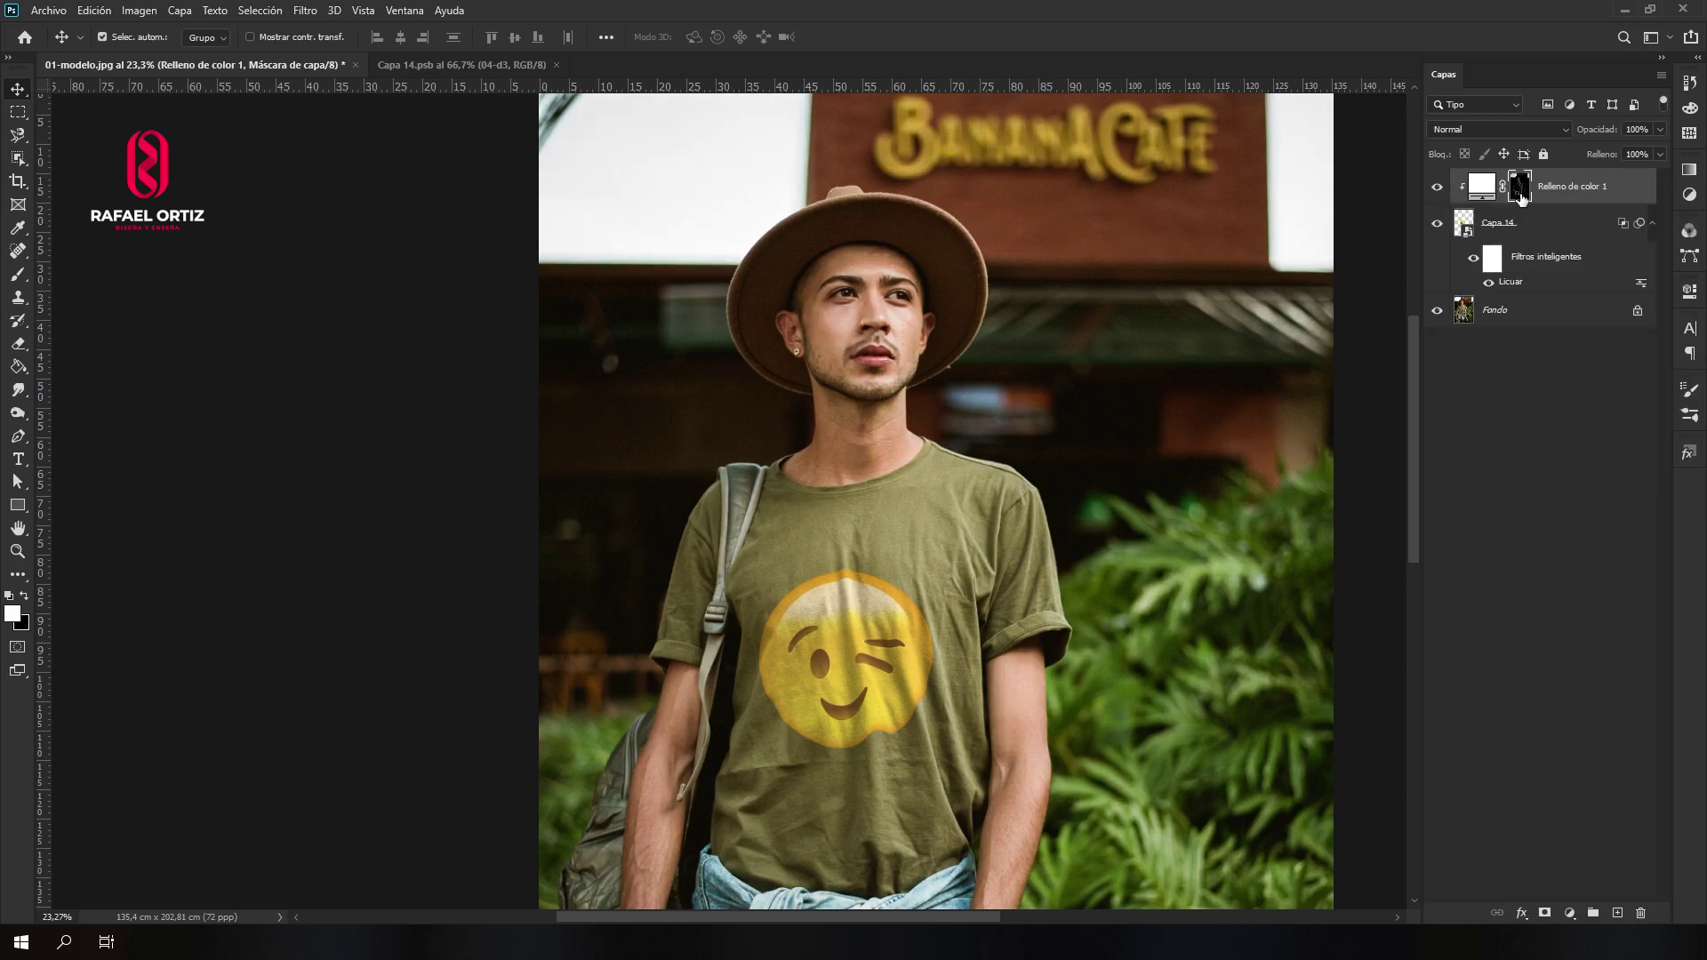
left_click(1438, 191)
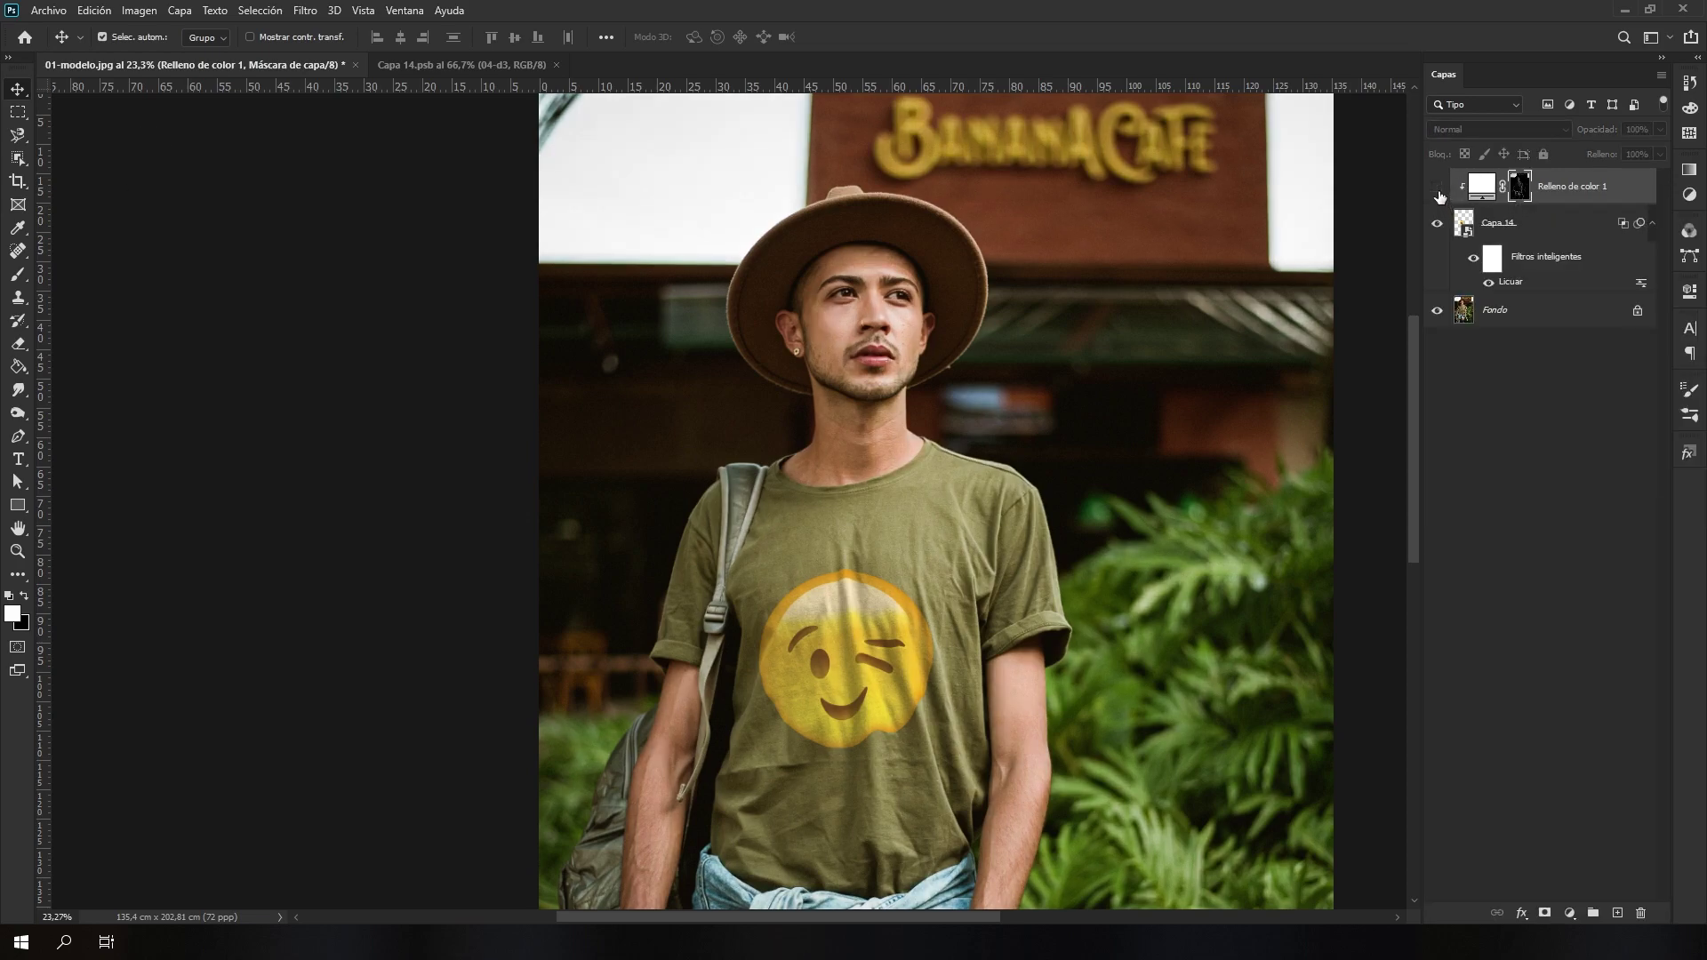
left_click(1438, 188)
scroll(875, 749, "up", 2)
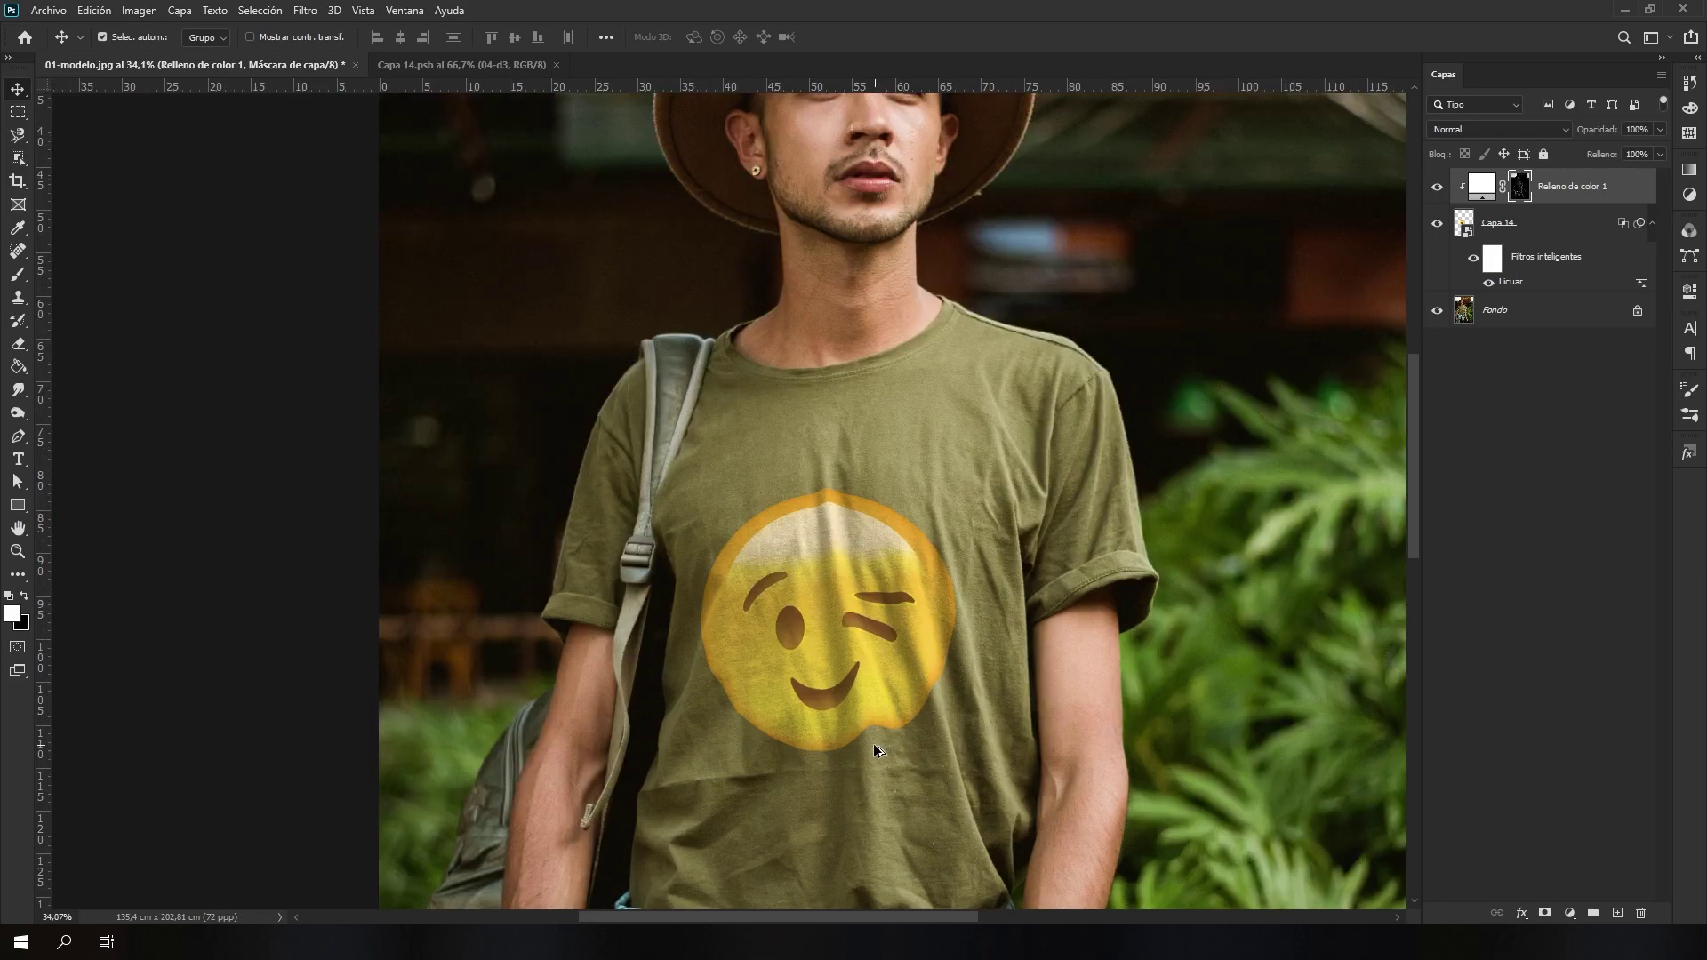
scroll(872, 749, "up", 2)
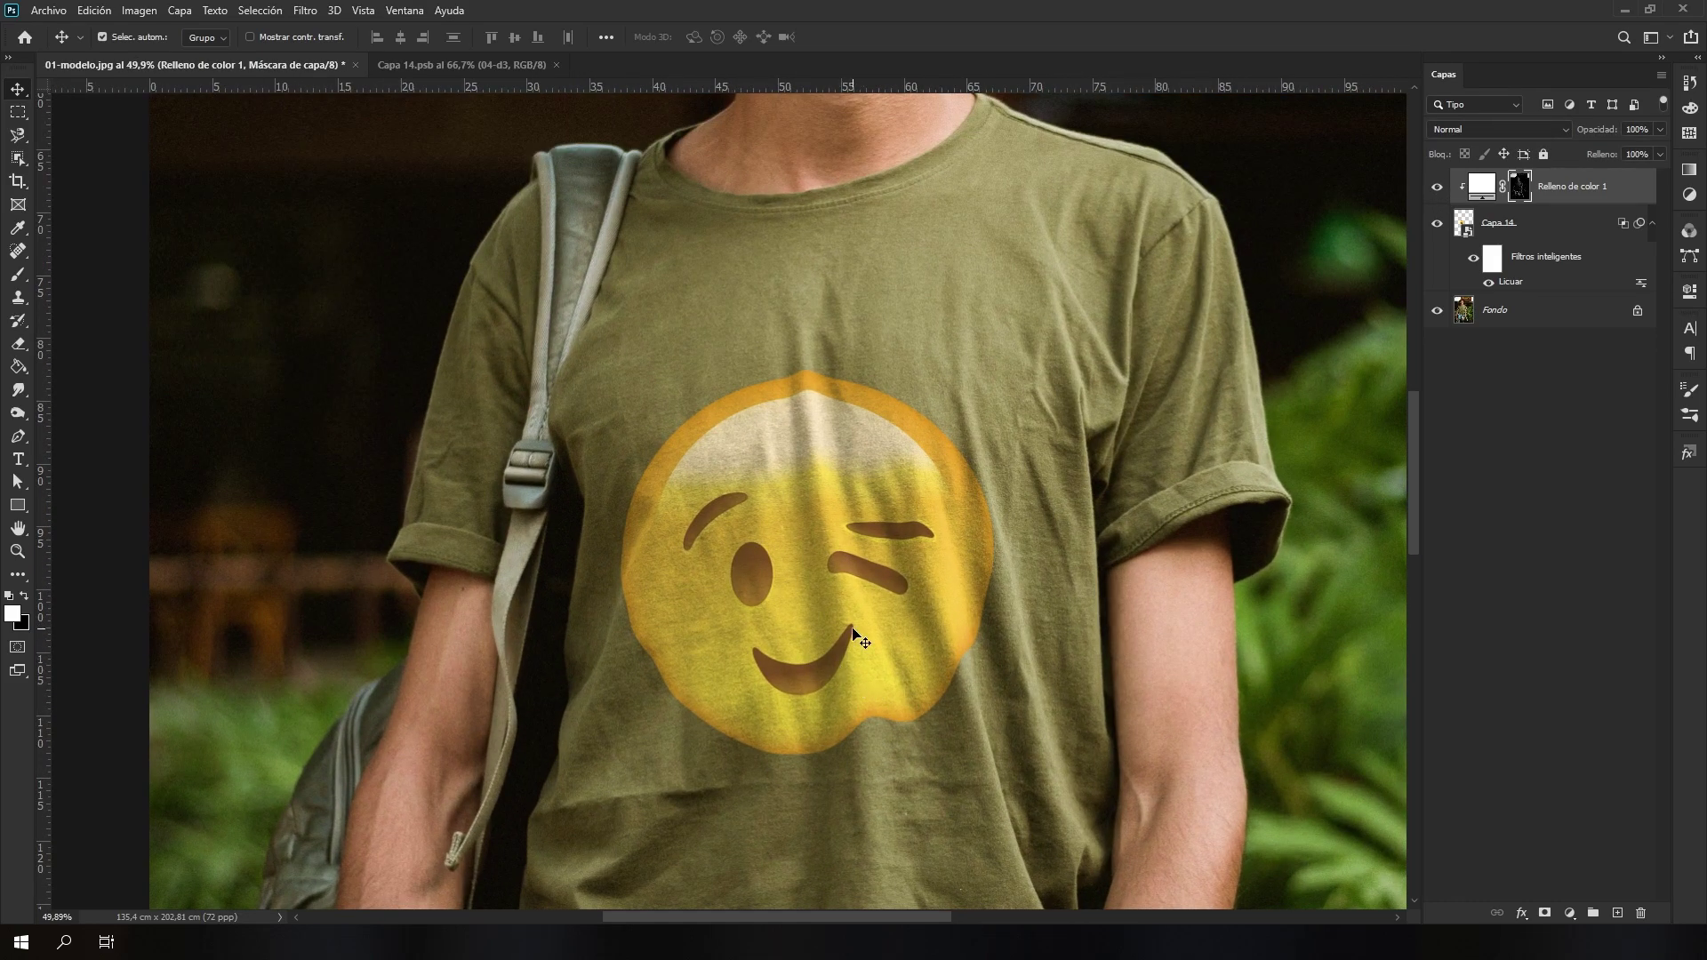
left_click(1436, 188)
Duplicate the white fill layer with Ctrl+J, deleting the surplus copies.
key("ctrl")
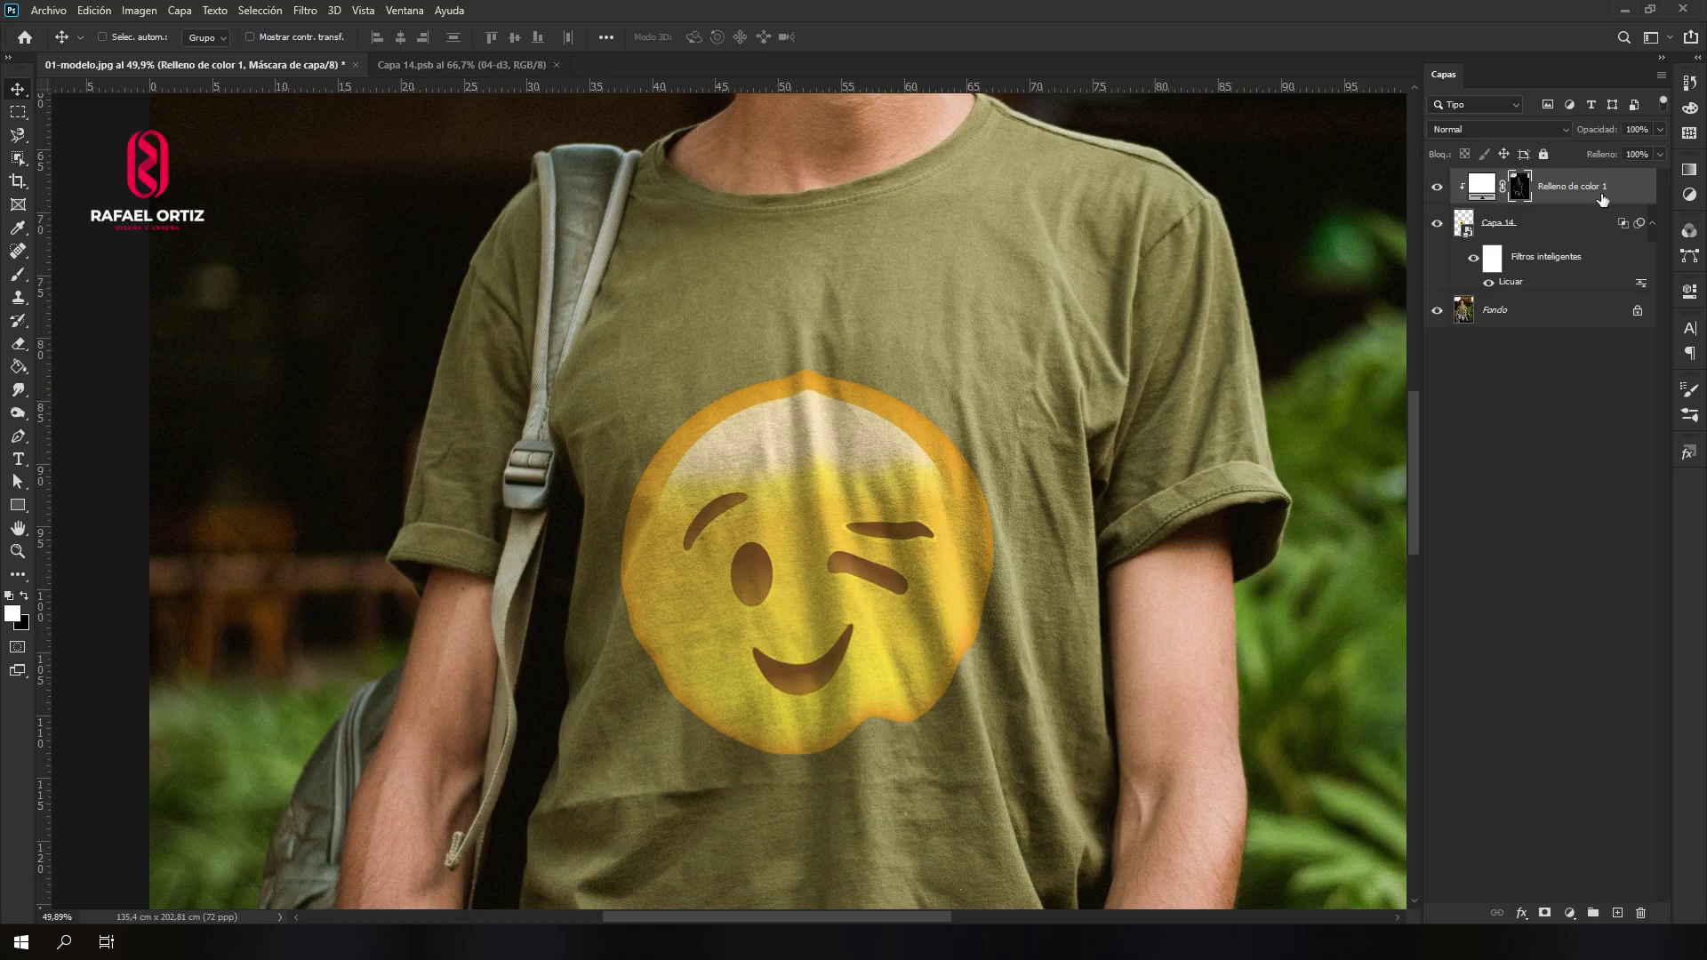
key("ctrl+j")
key("ctrl+j")
key("ctrl+j")
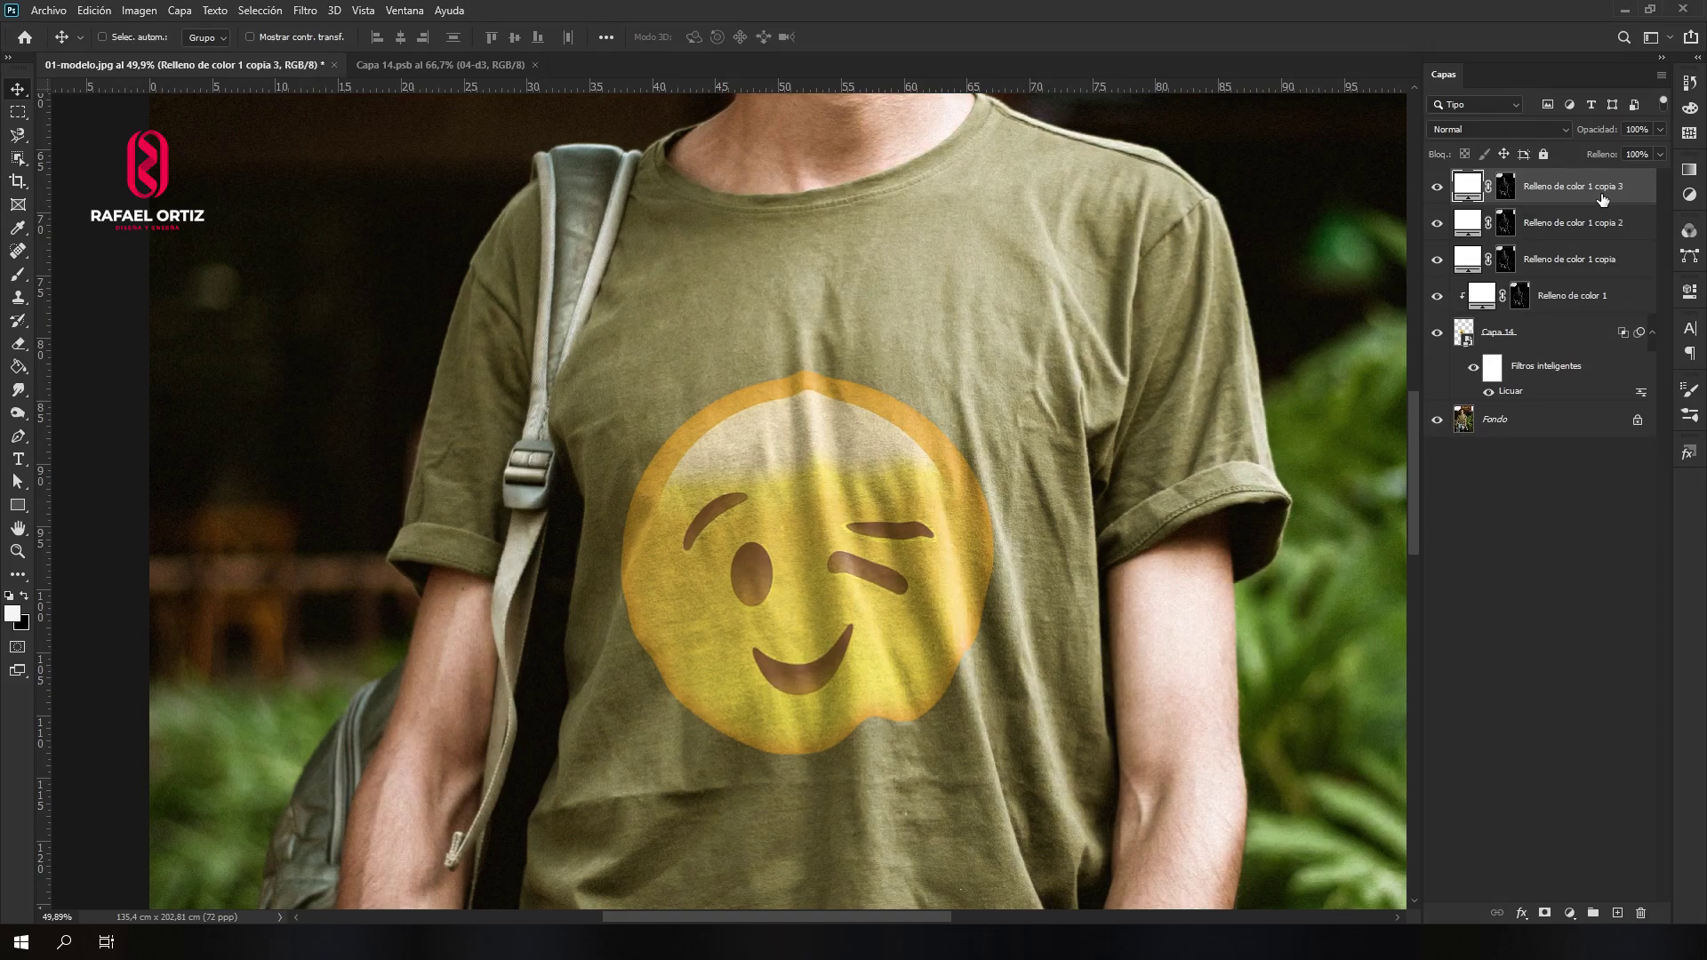
key("ctrl+j")
key("ctrl+j")
key("ctrl+j")
key("ctrl+j")
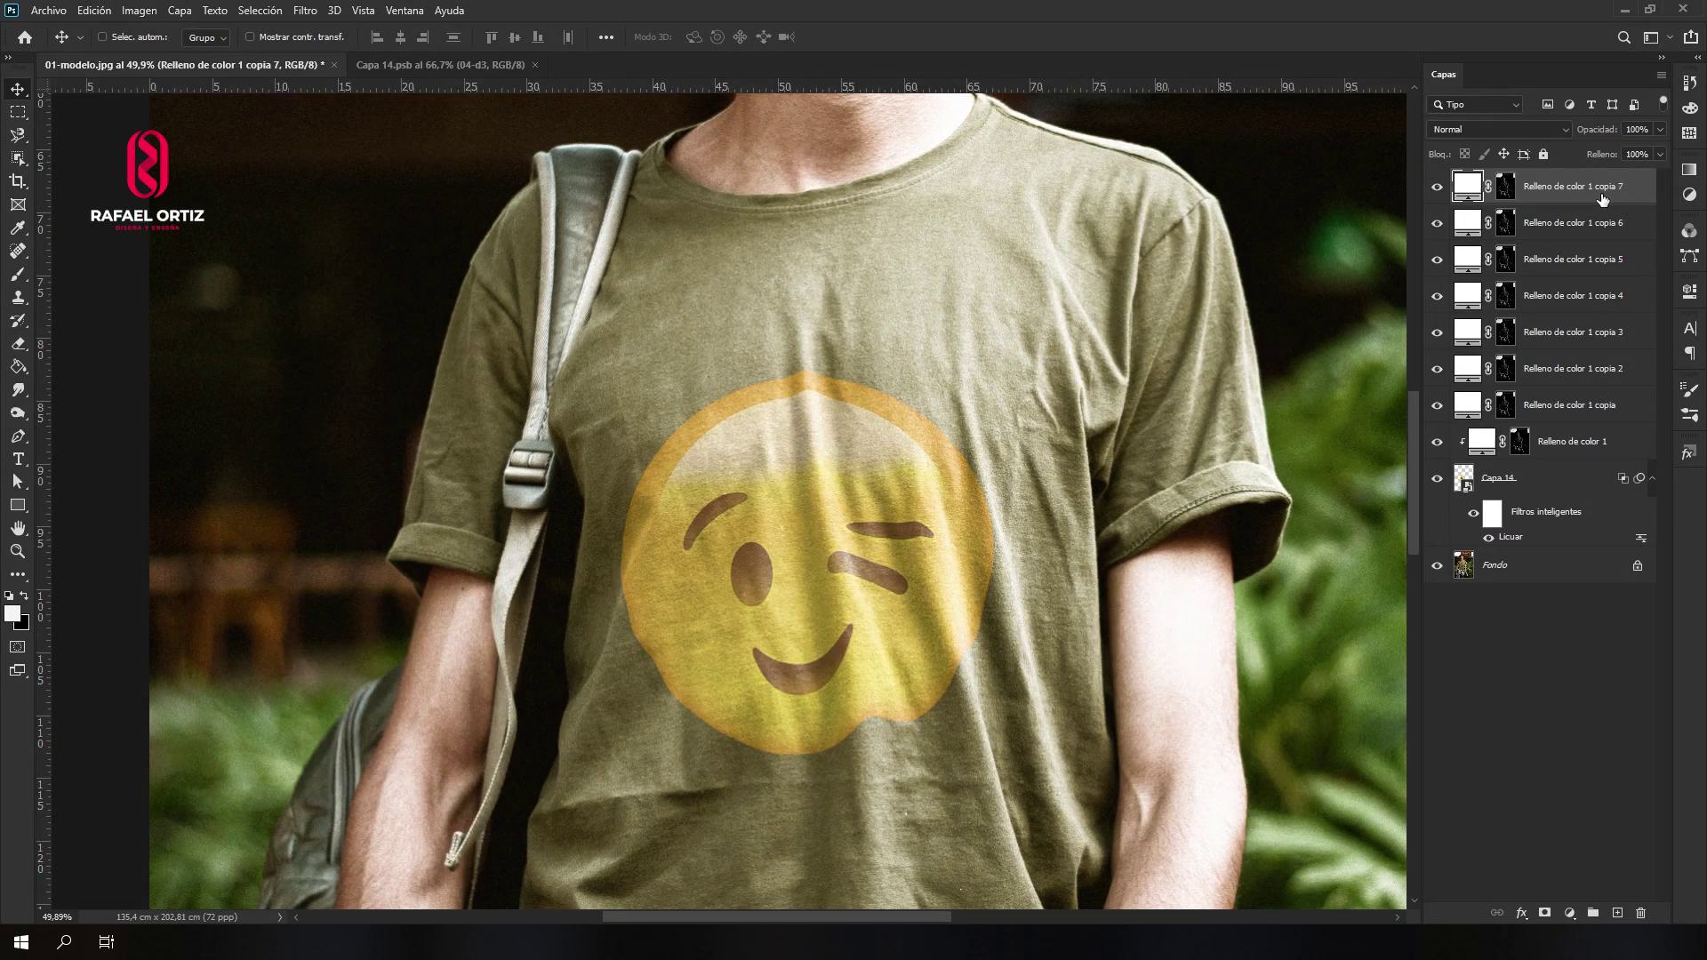
key("Delete")
key("Delete")
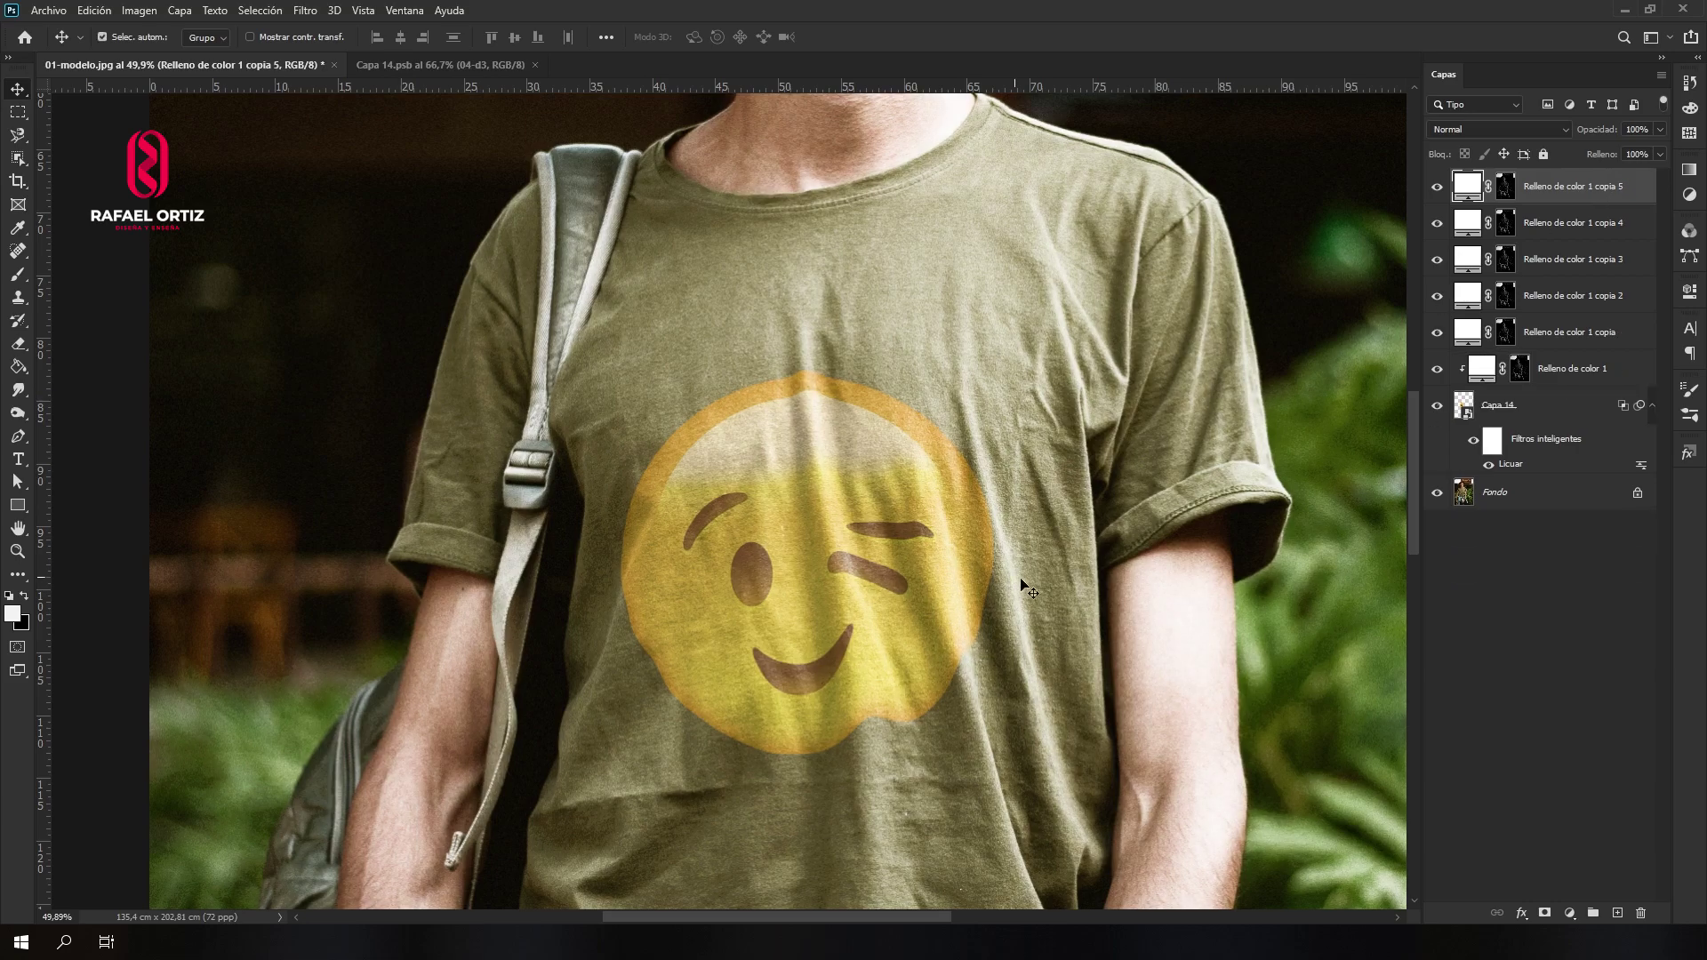
key("Delete")
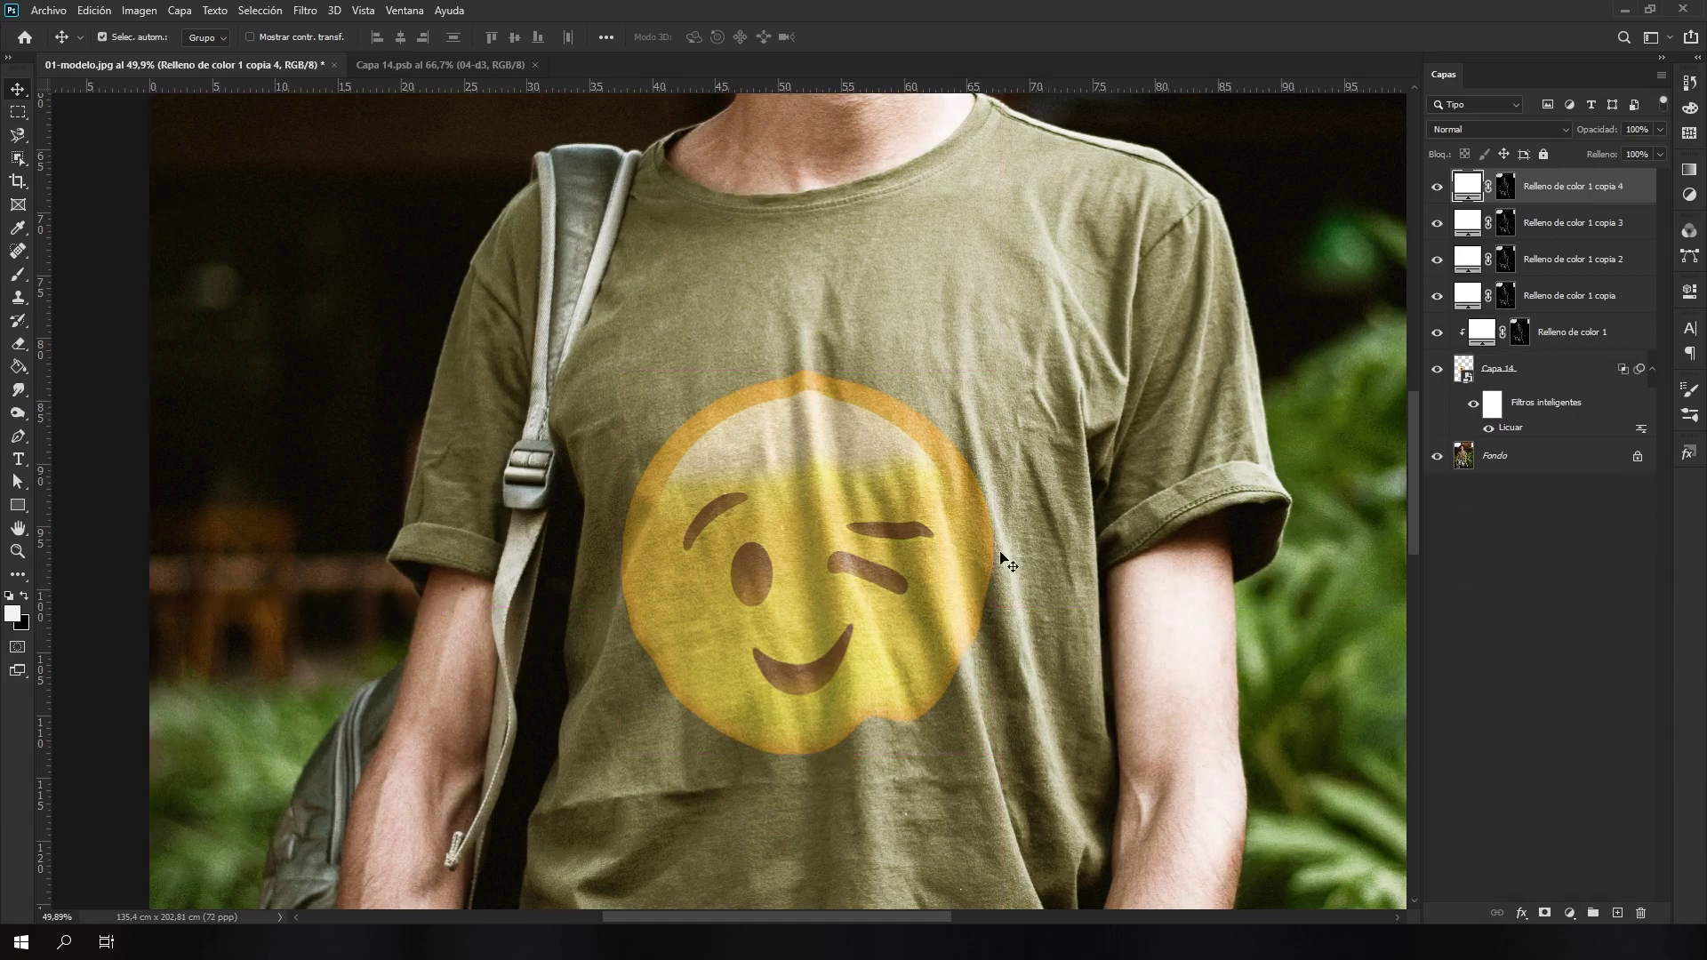
Clip the fill copies, copia through copia 4, to the emoji layer.
left_click(1562, 306, "shift")
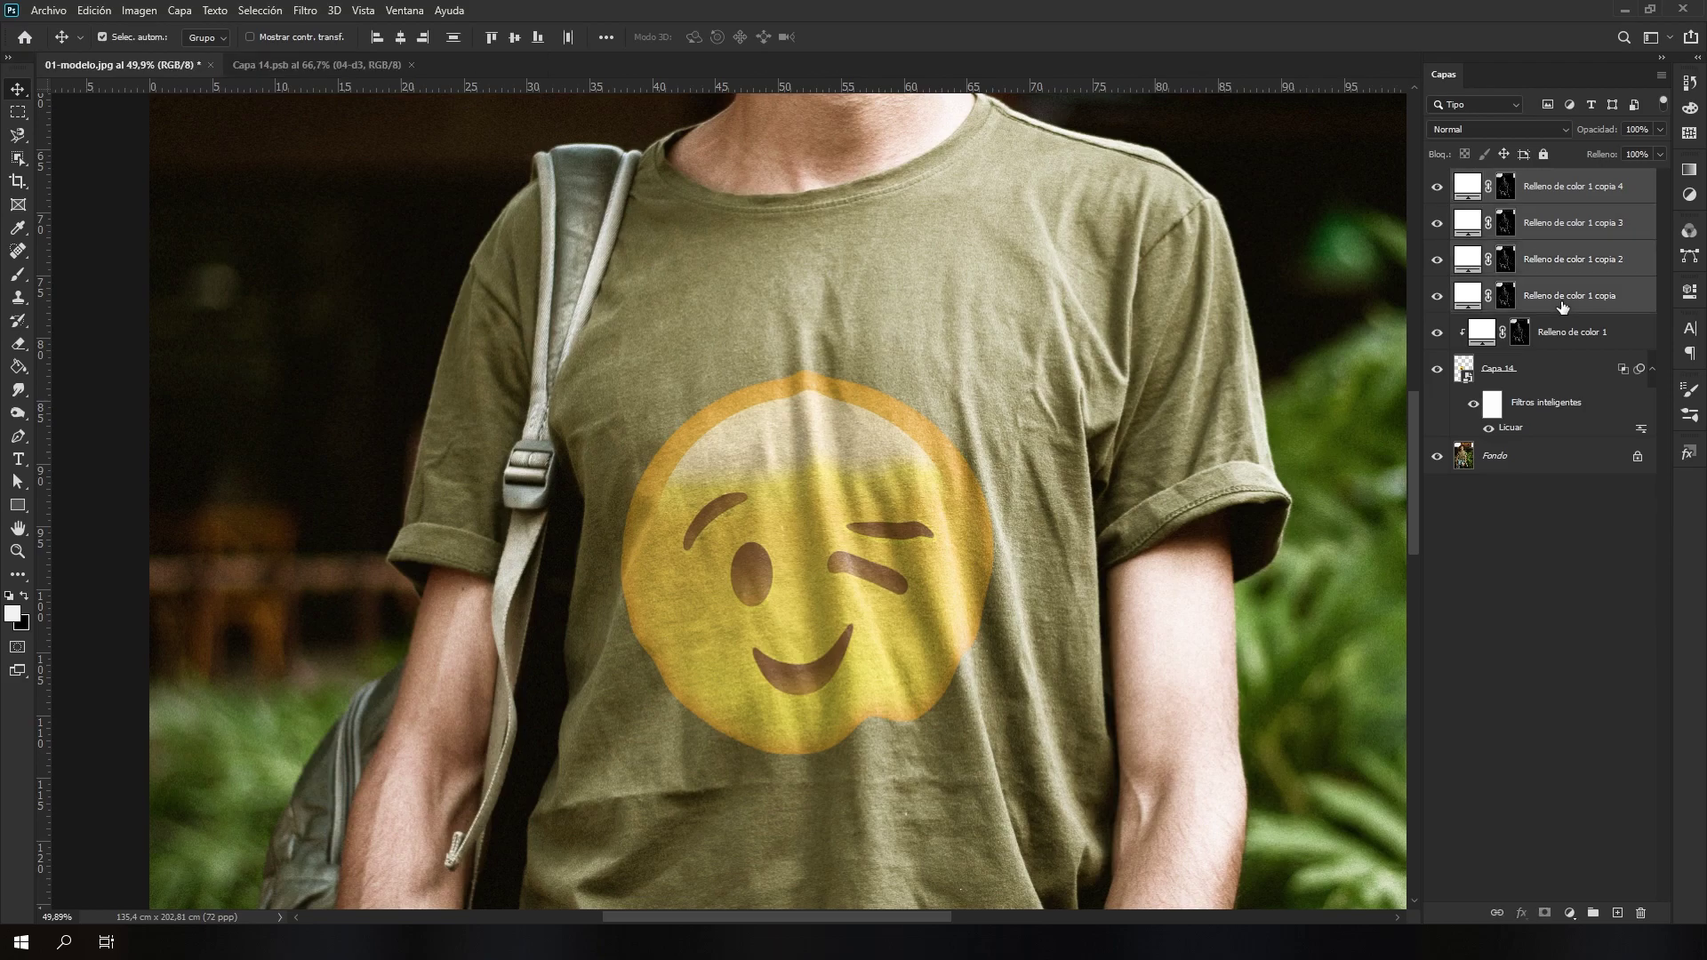
right_click(1561, 306)
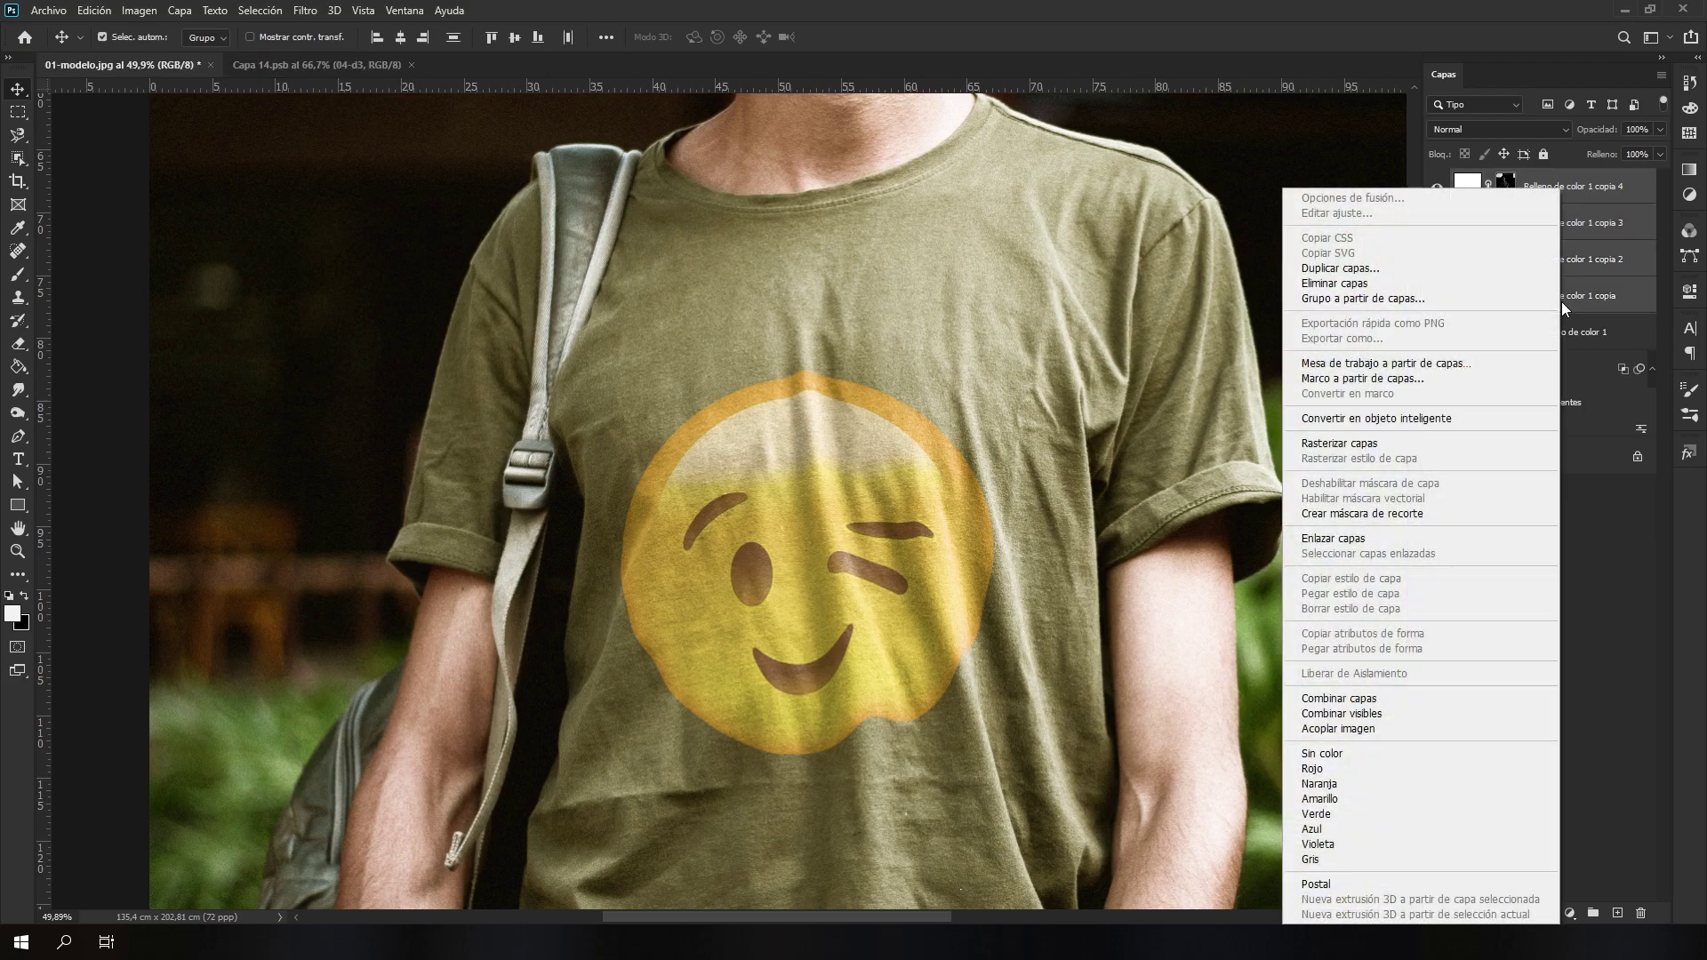
left_click(1376, 513)
scroll(949, 611, "down", 5)
scroll(949, 612, "up", 3)
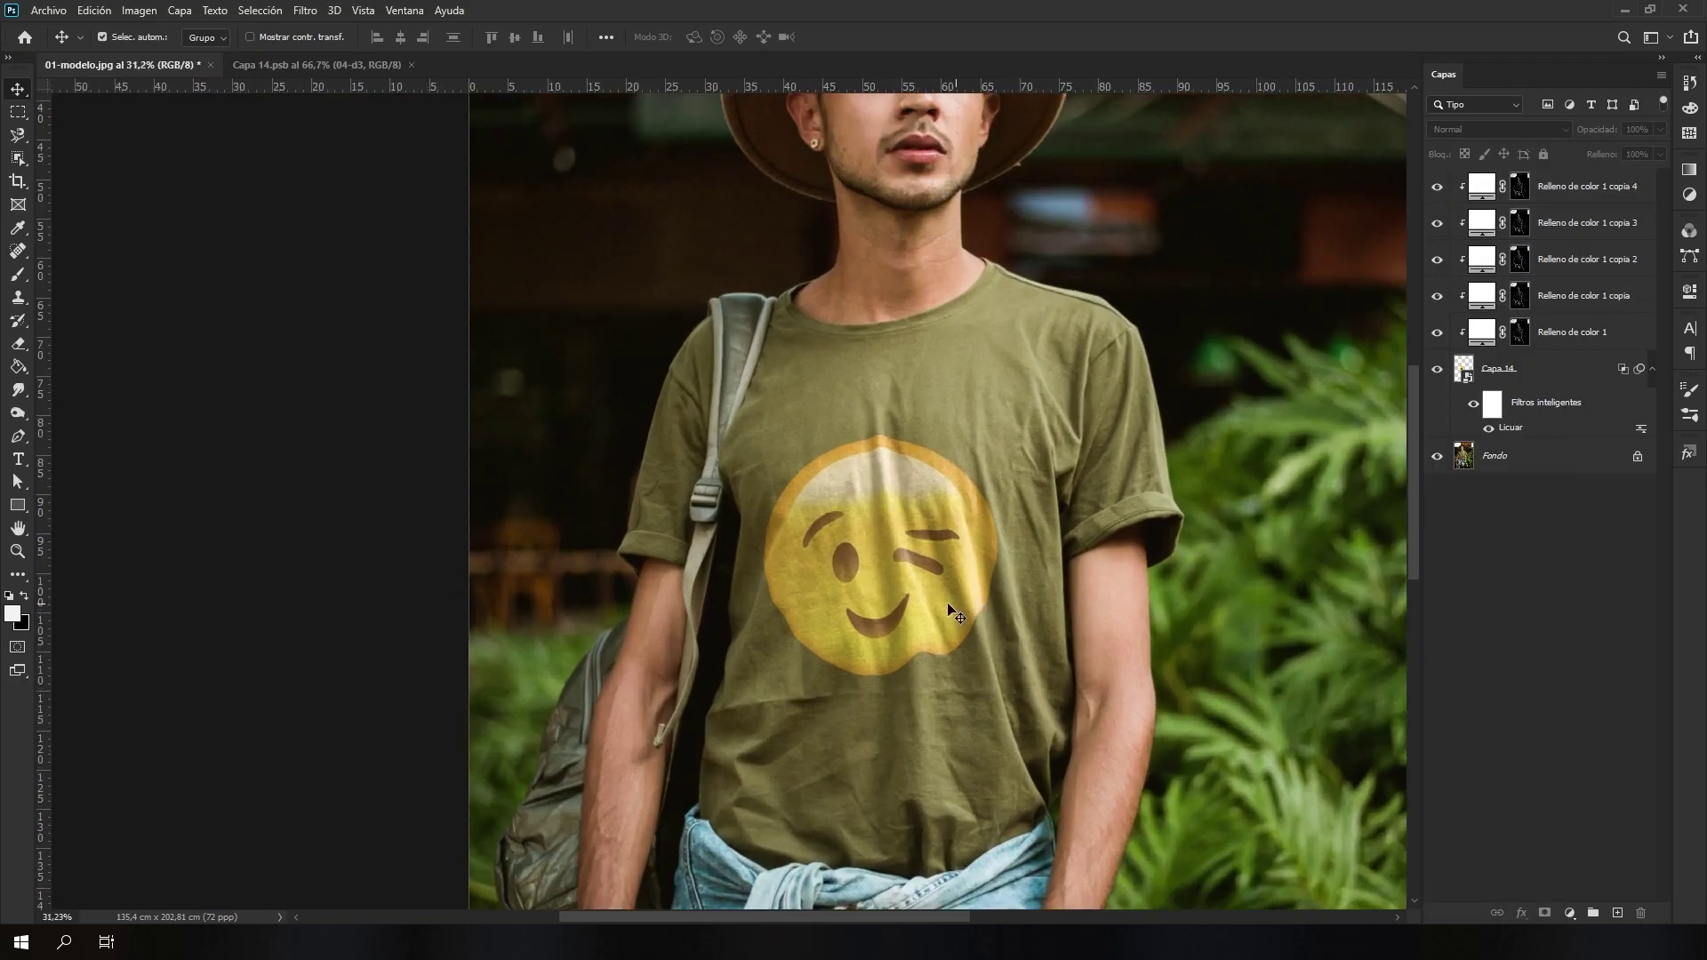
scroll(1079, 538, "up", 1)
scroll(882, 556, "up", 1)
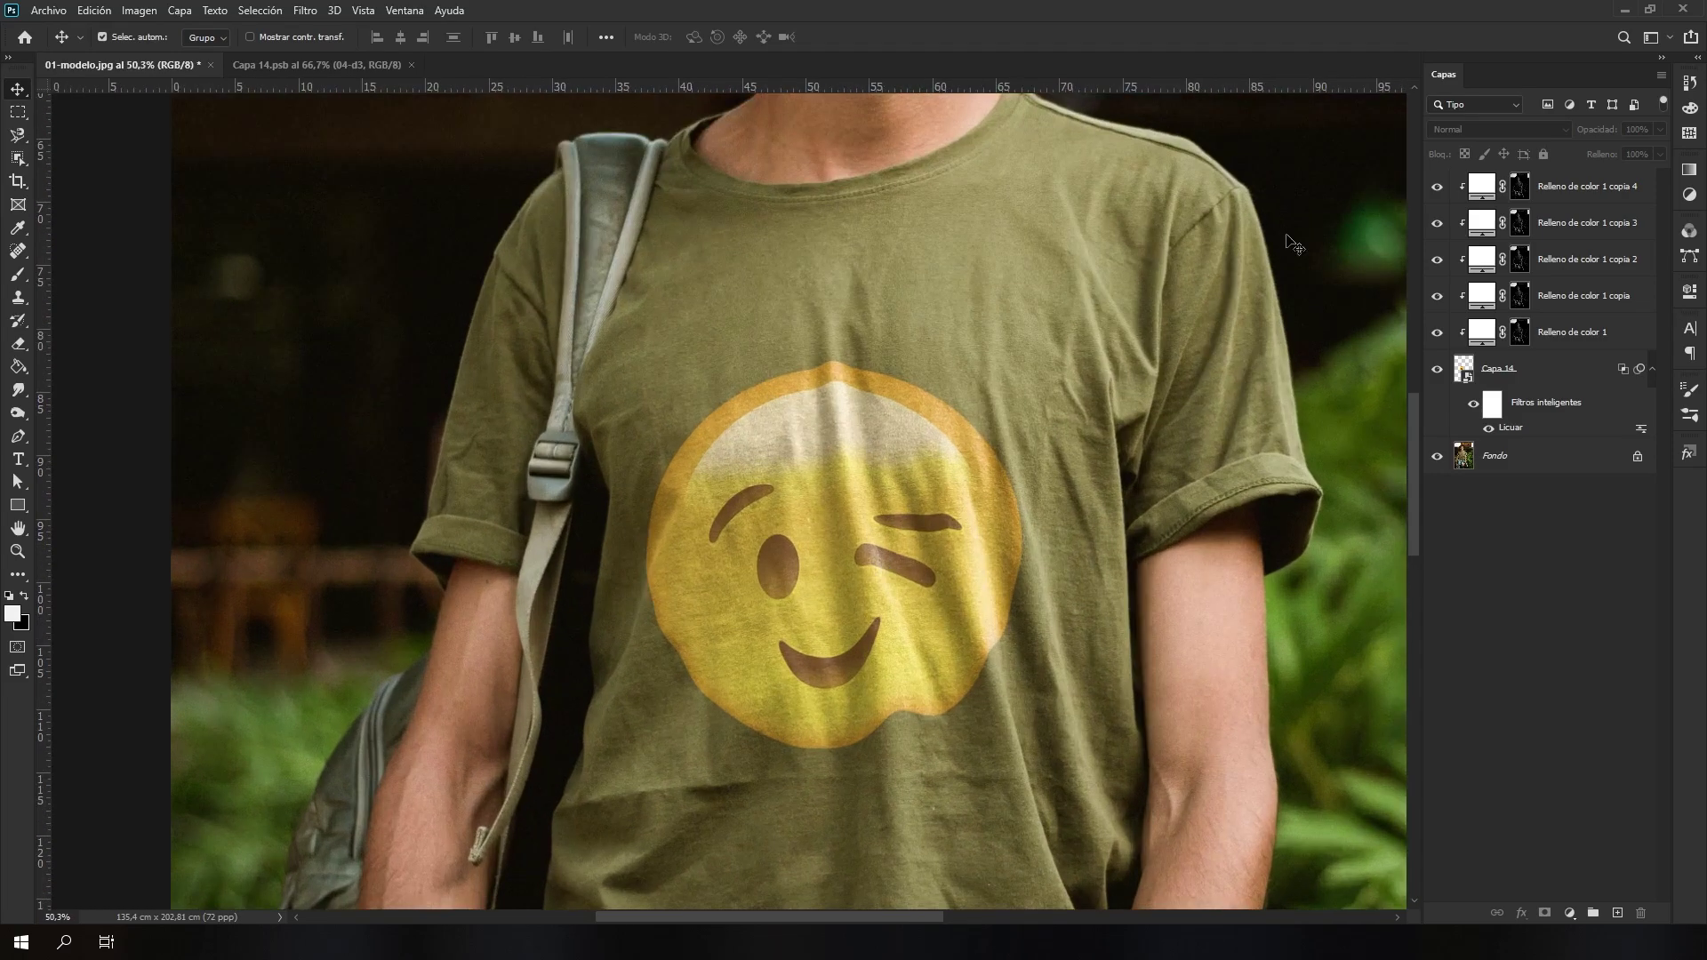
scroll(1111, 134, "down", 1)
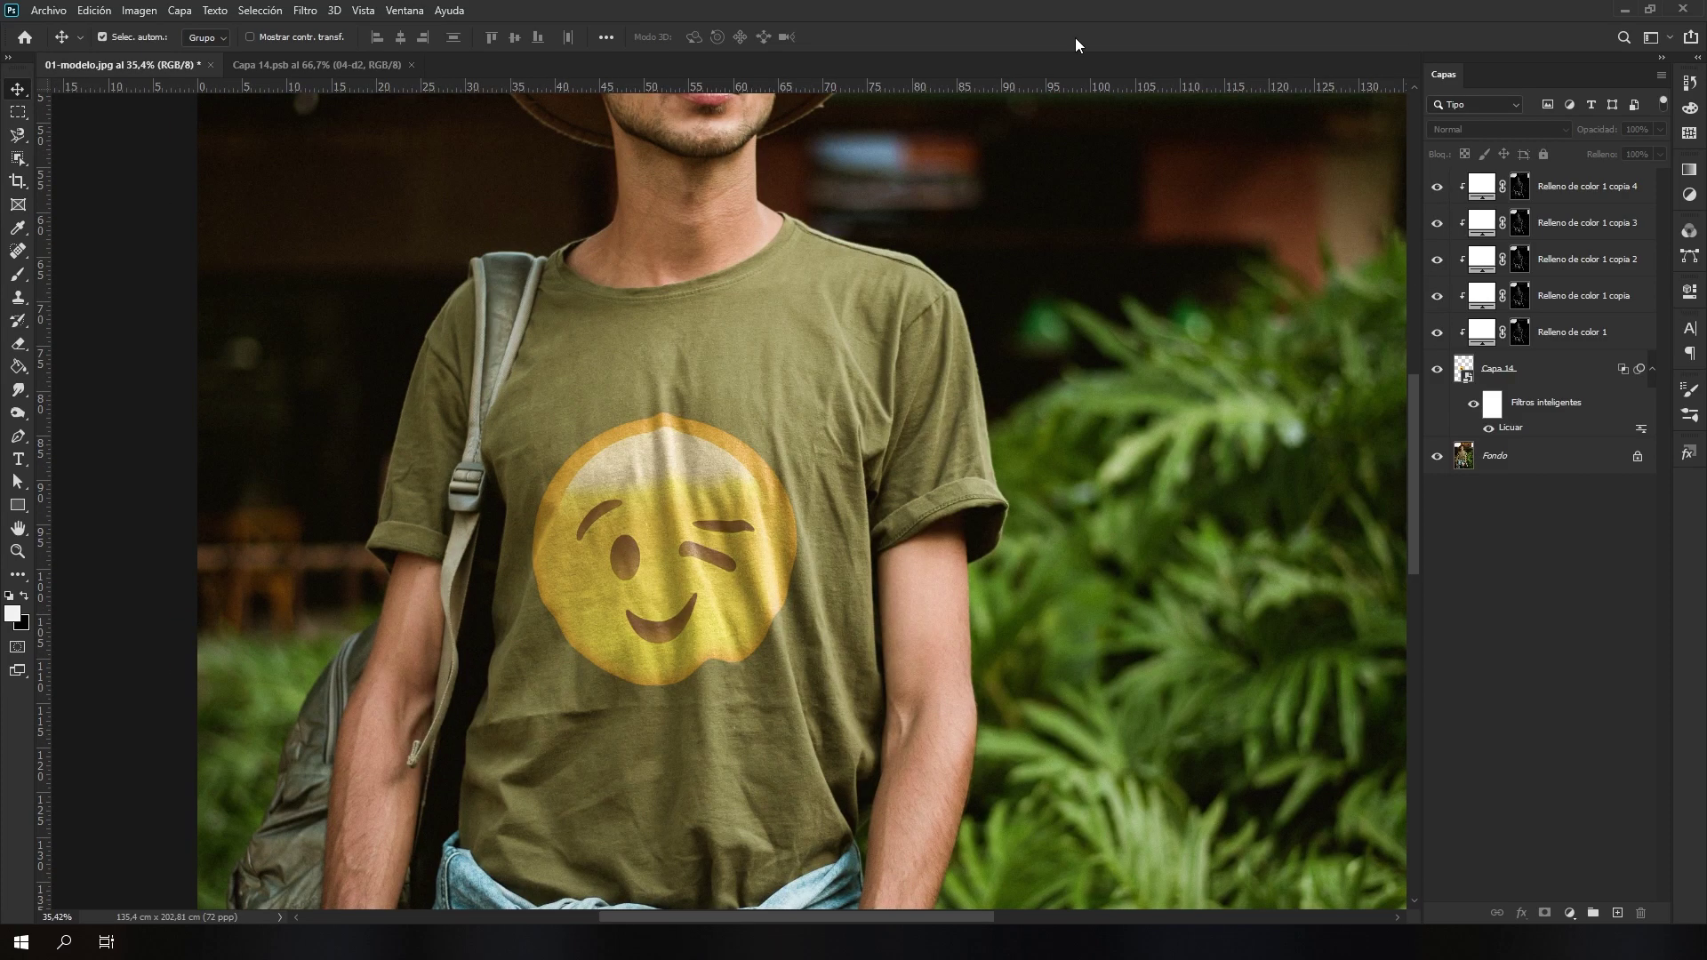